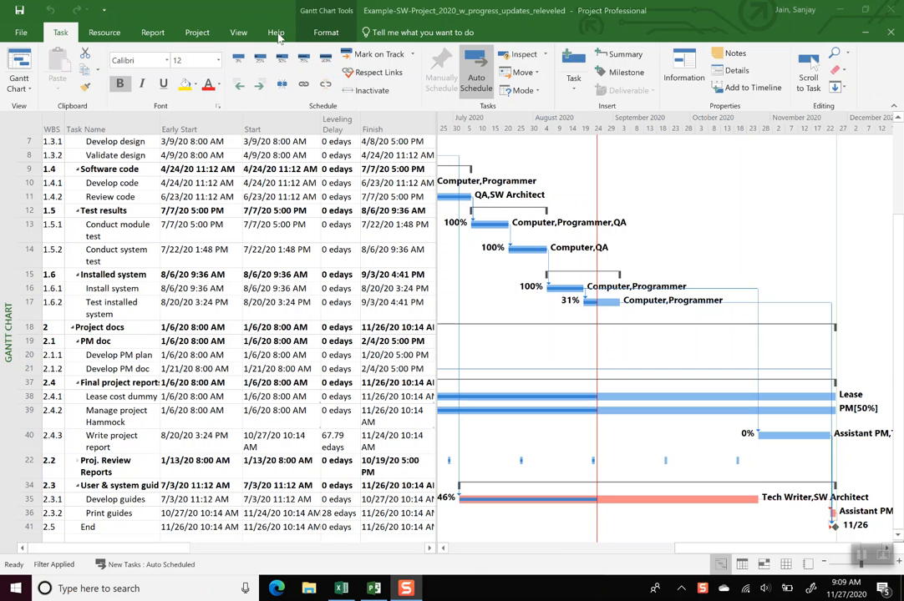
Show the baseline last saved on 11/25/20 as comparison bars in the Gantt chart.
click(238, 34)
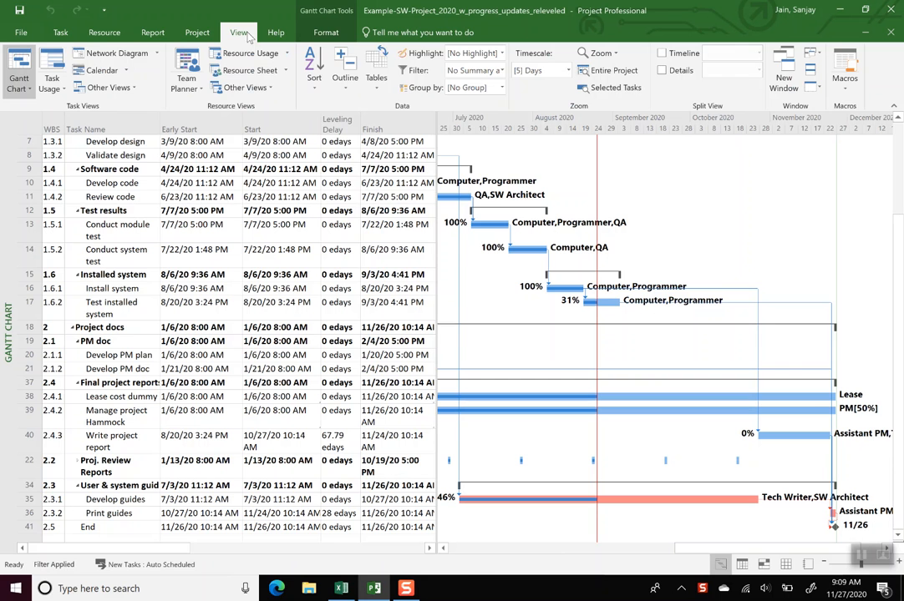
click(346, 90)
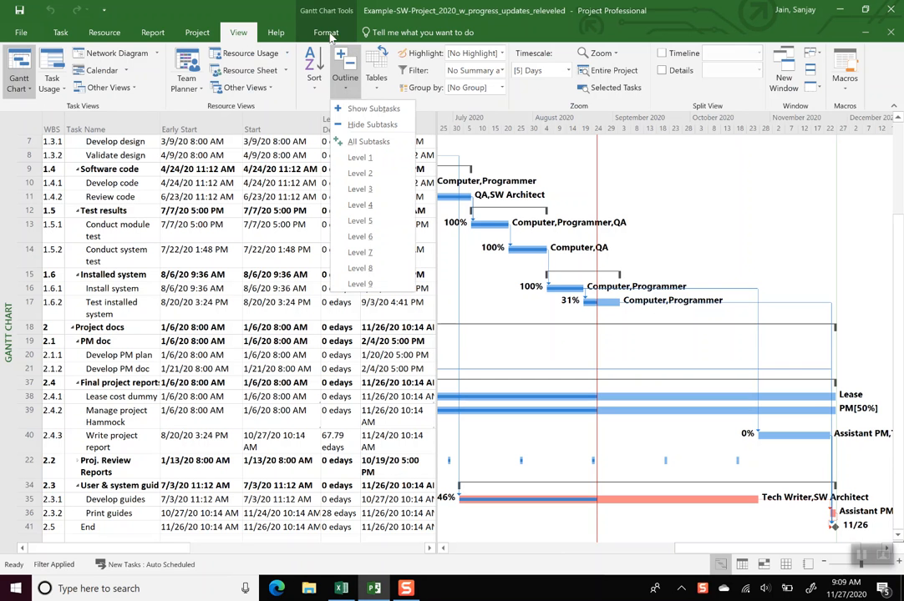
click(326, 33)
click(368, 84)
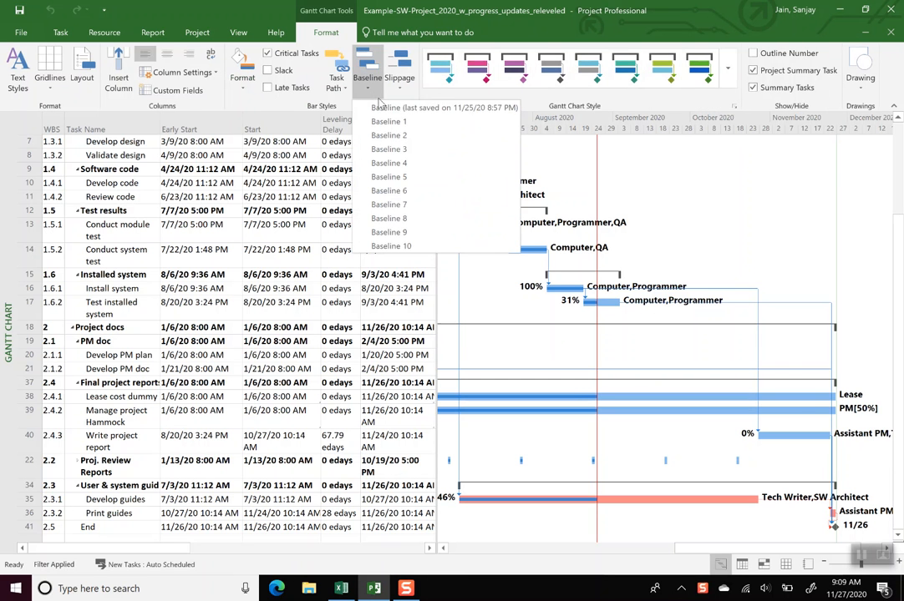
click(384, 108)
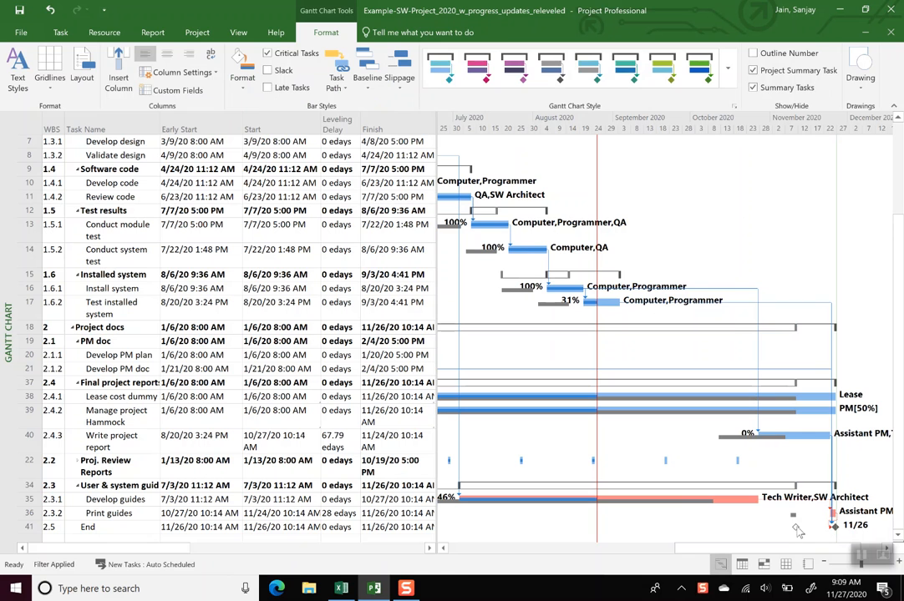
mouse_move(798, 532)
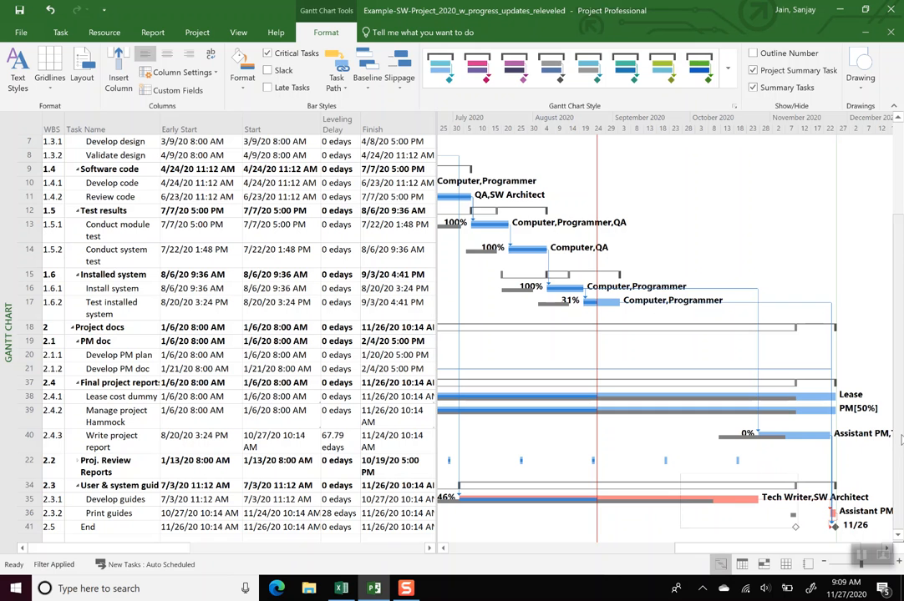
Examine the Develop guides, Write project report and Print guides tasks against their baseline bars.
click(61, 31)
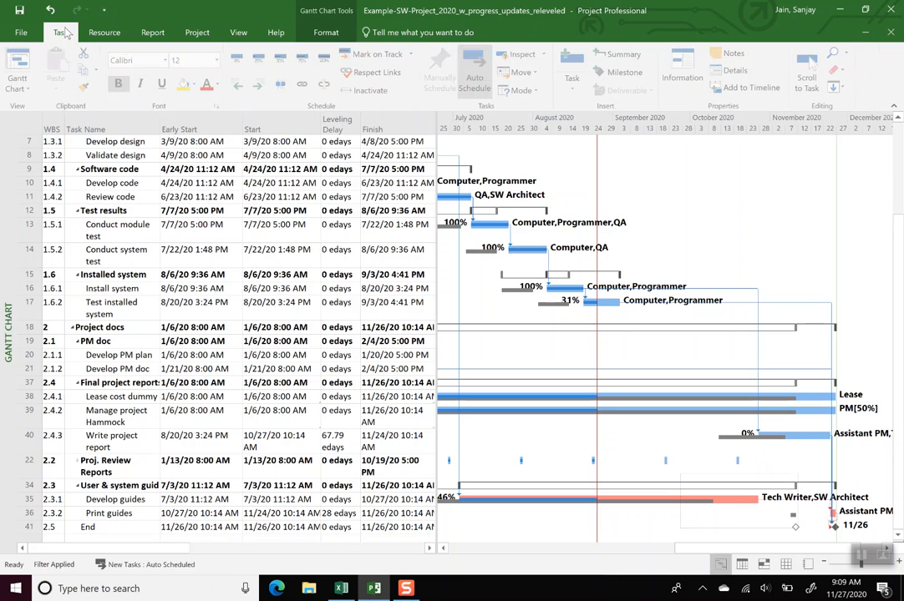
click(28, 89)
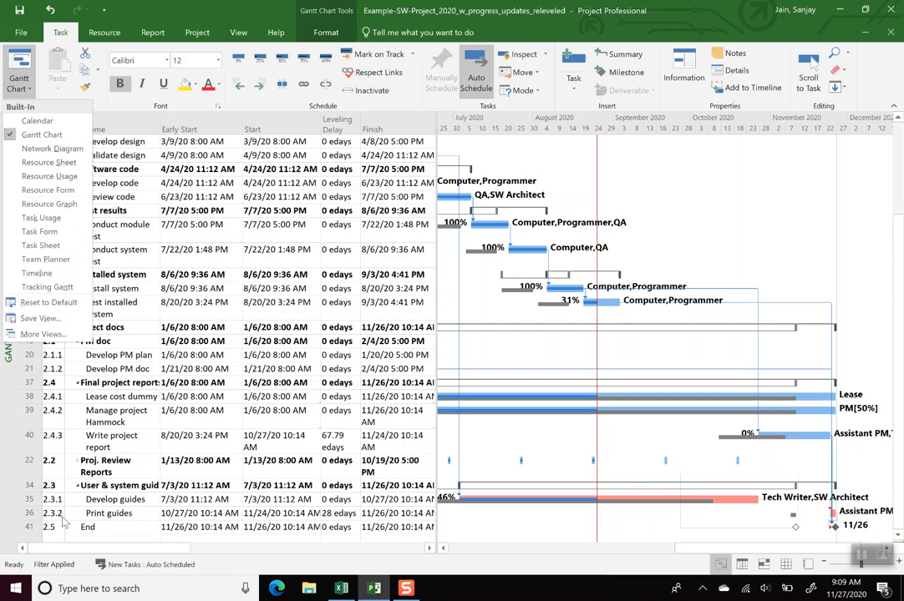
click(25, 500)
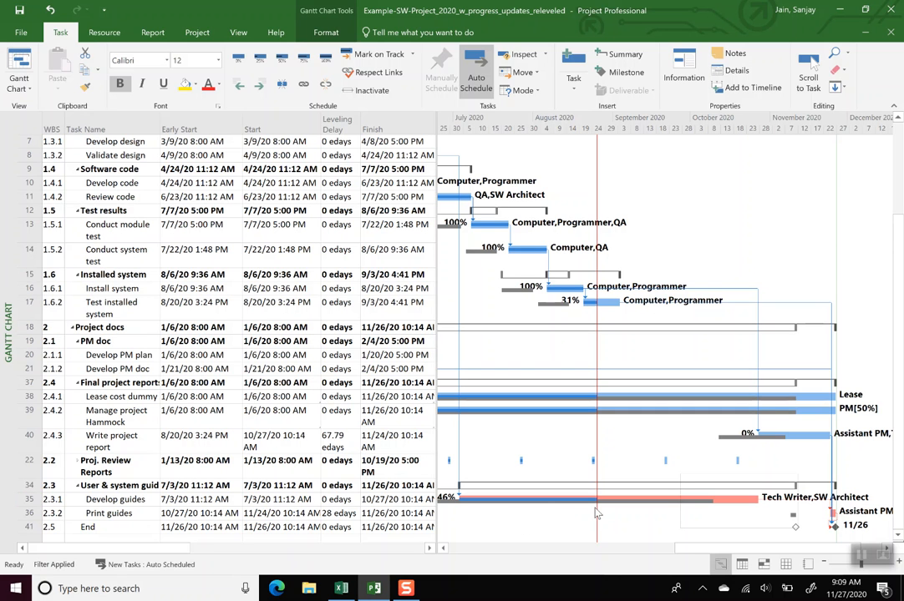
click(29, 500)
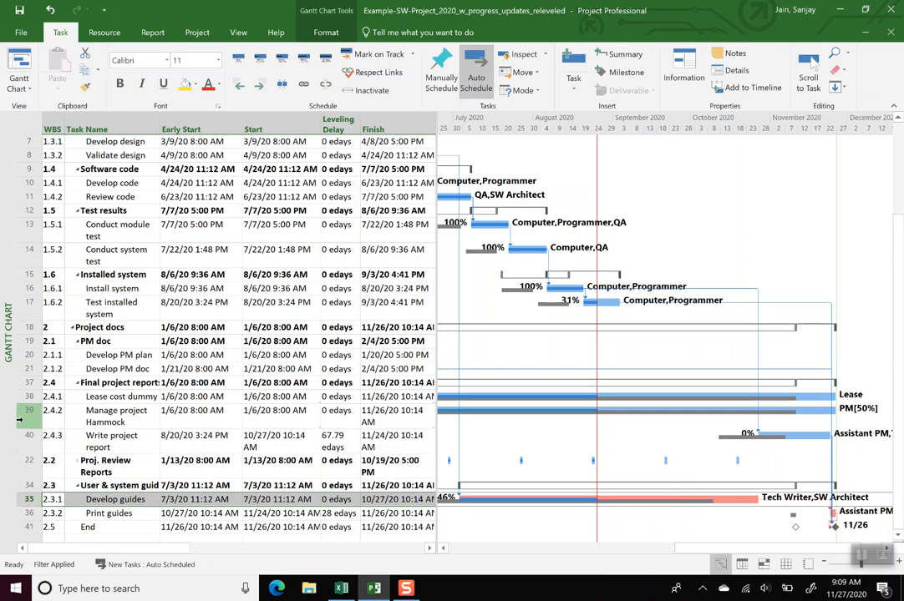
click(29, 442)
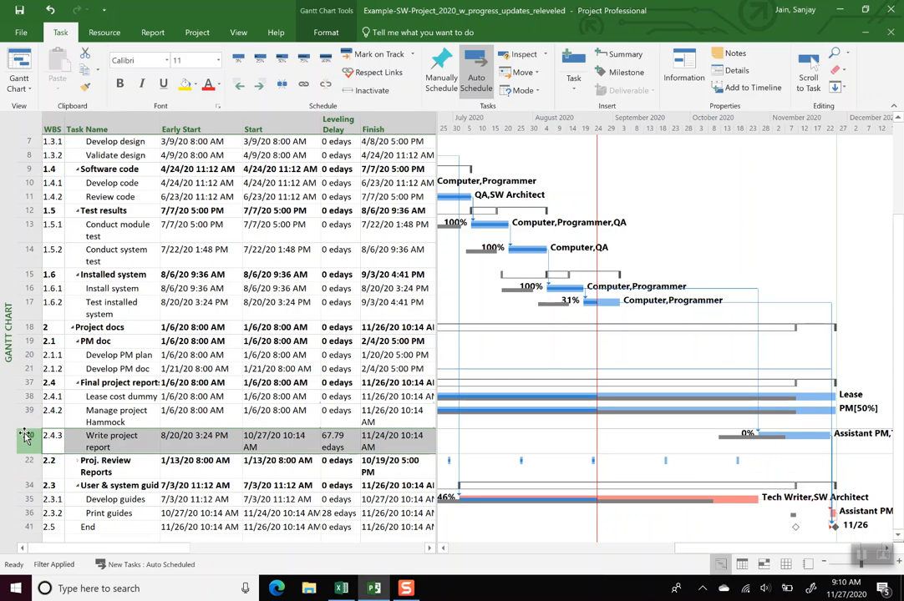
click(31, 513)
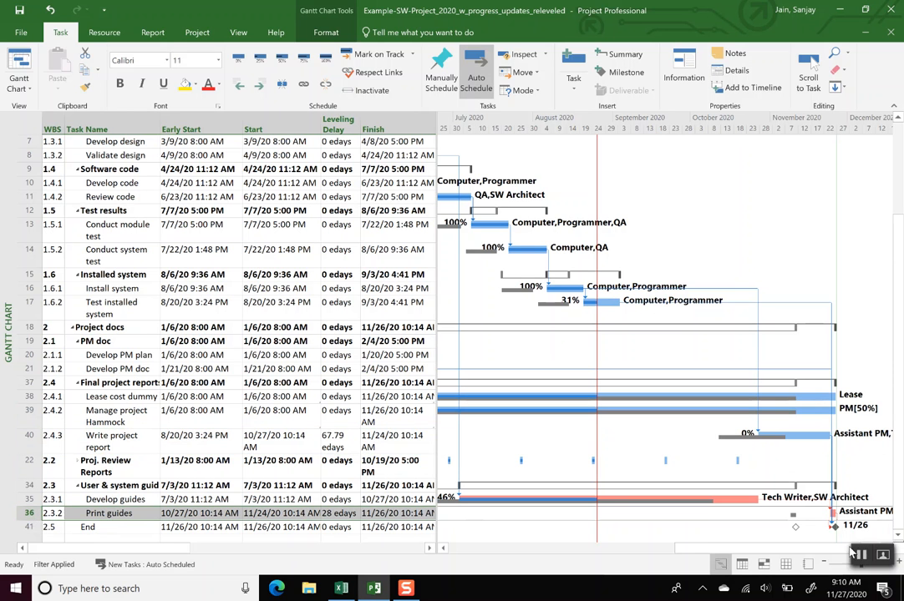
mouse_move(833, 513)
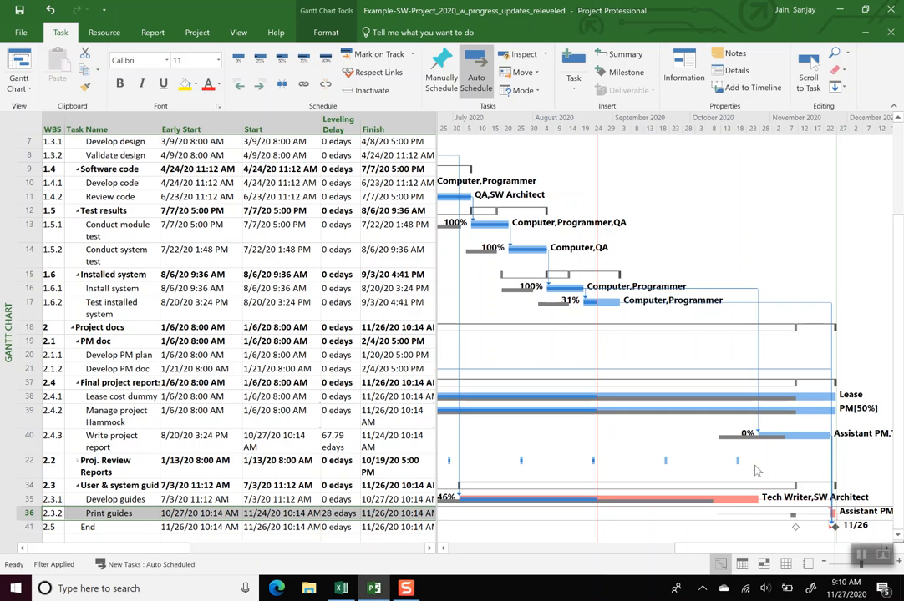
mouse_move(791, 438)
Change to the Task Usage view and bring the User & system guide assignments into view.
click(33, 90)
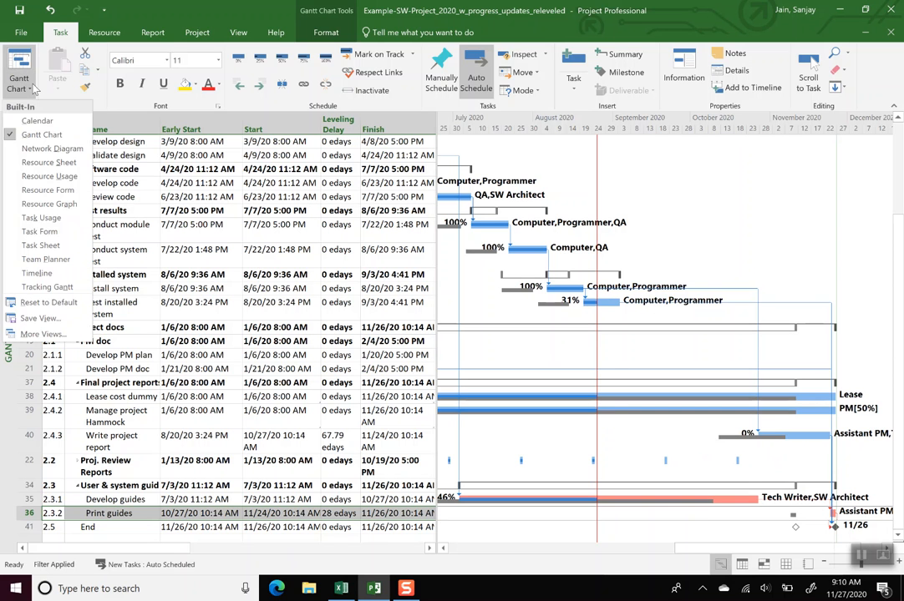
click(62, 215)
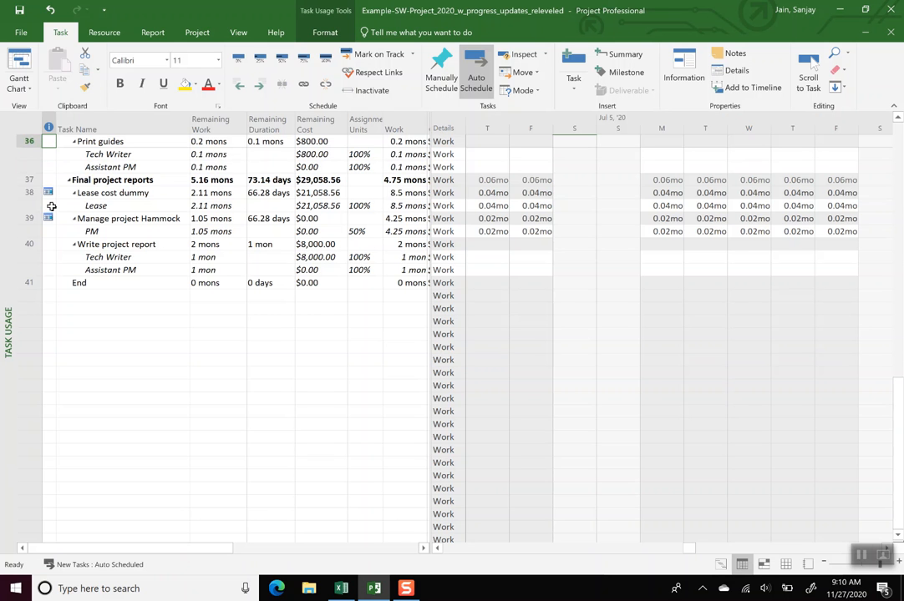
scroll(51, 207, up, 2)
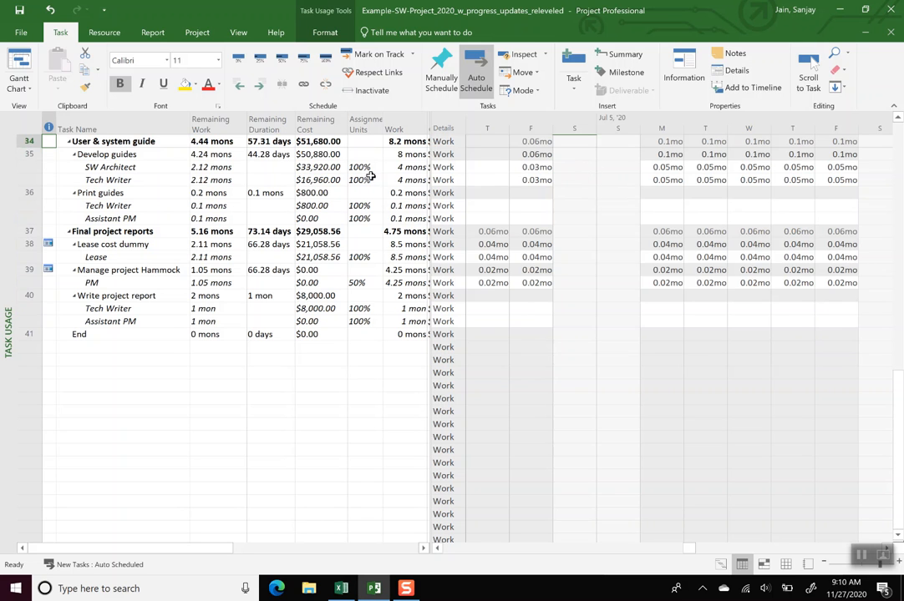
Insert an Overtime Work column before Assignment Units in the usage table and widen it to fit its heading.
right_click(366, 121)
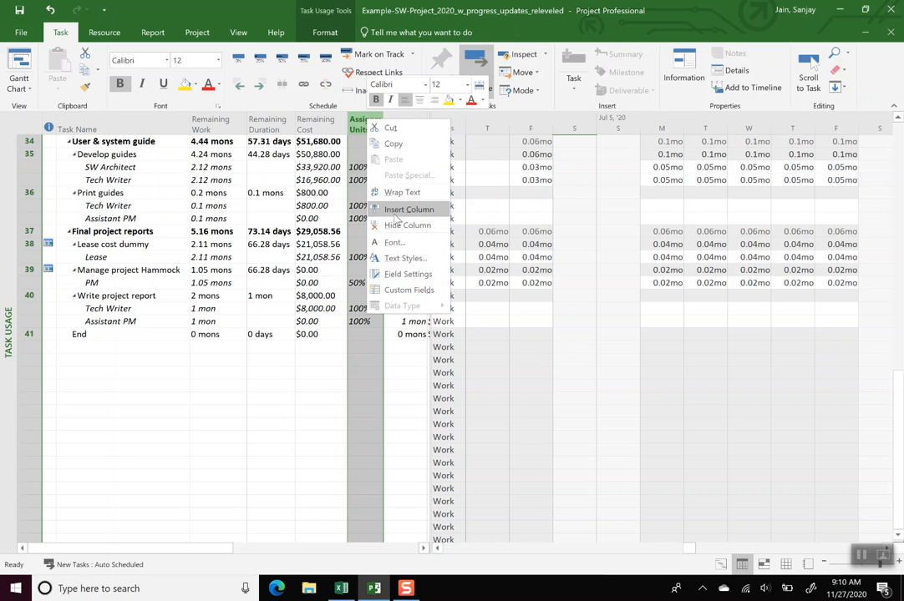
click(396, 214)
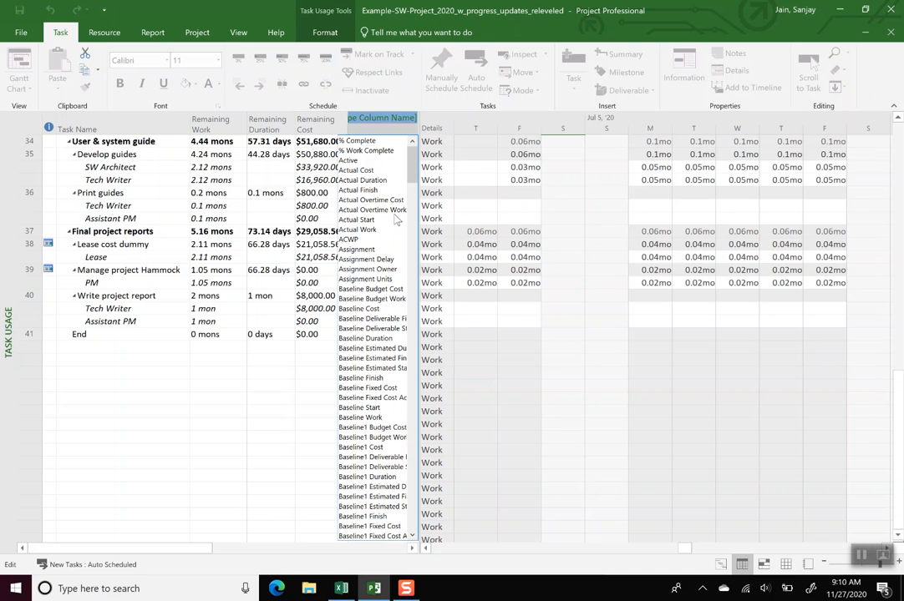
text(overallocated)
key(Down)
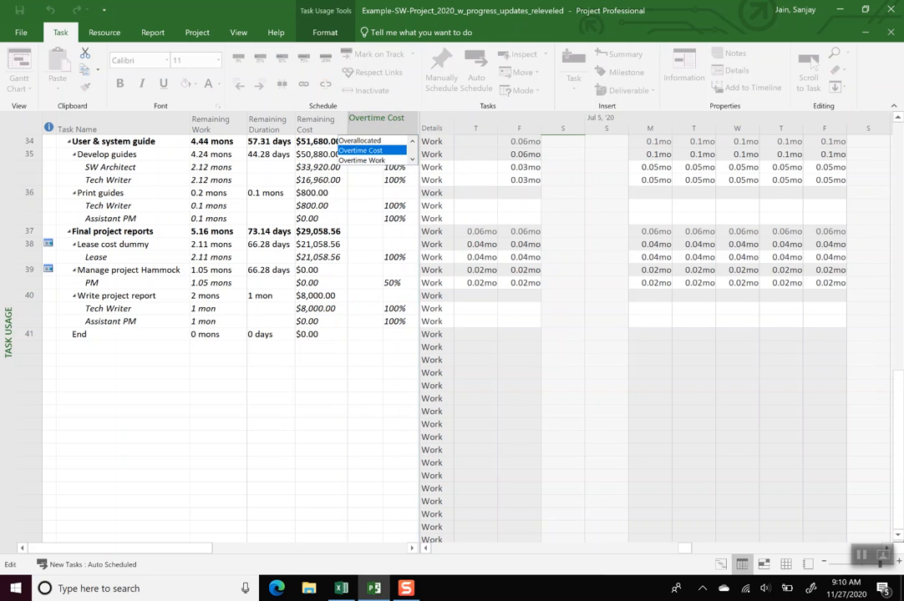
key(Down)
key(Return)
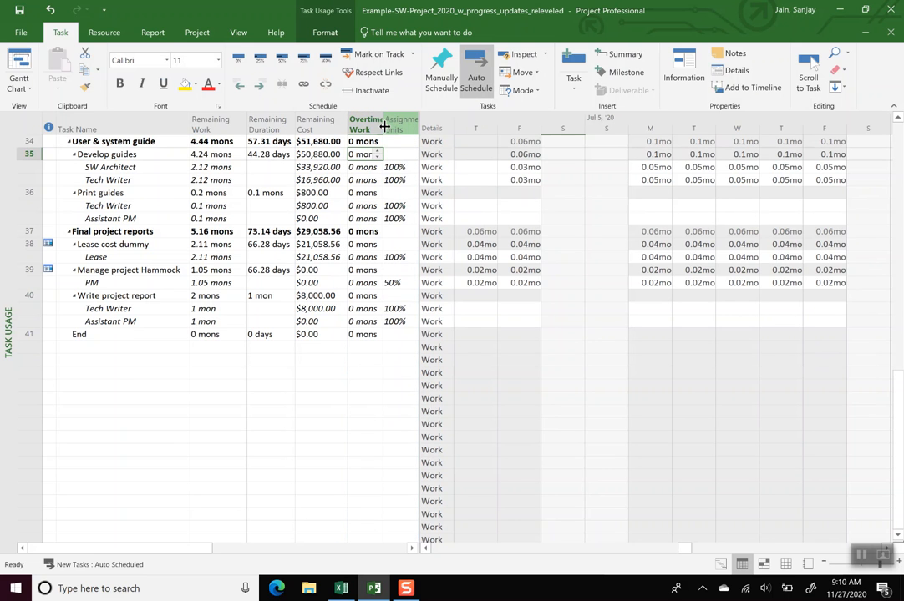
click(391, 166)
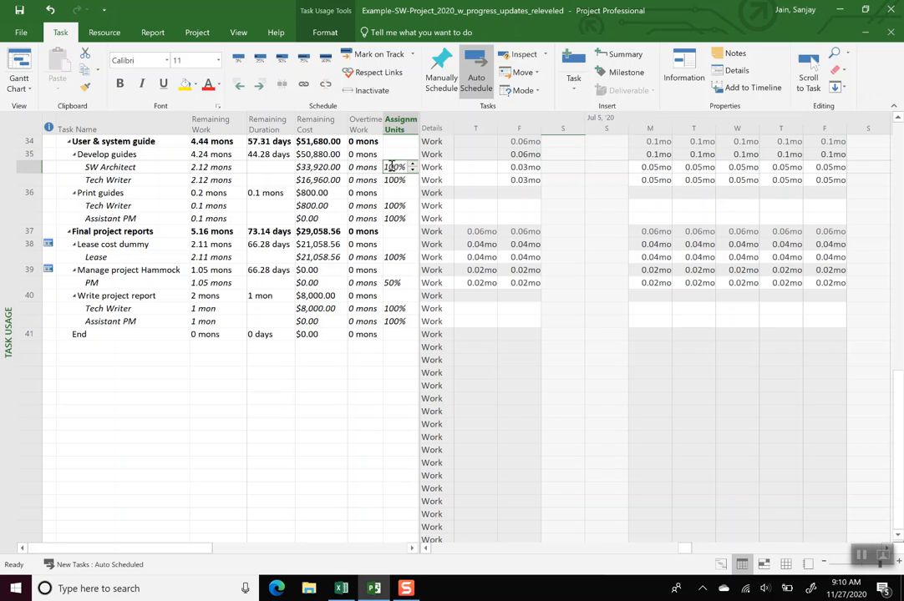
drag(384, 126, 399, 122)
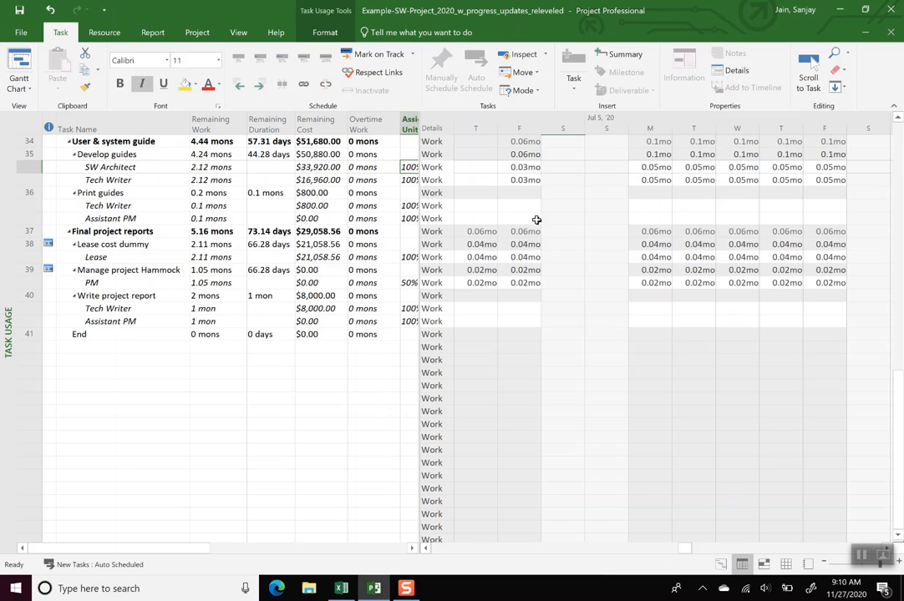
Add the Overtime Work field to the details shown in the time-phased grid.
right_click(577, 170)
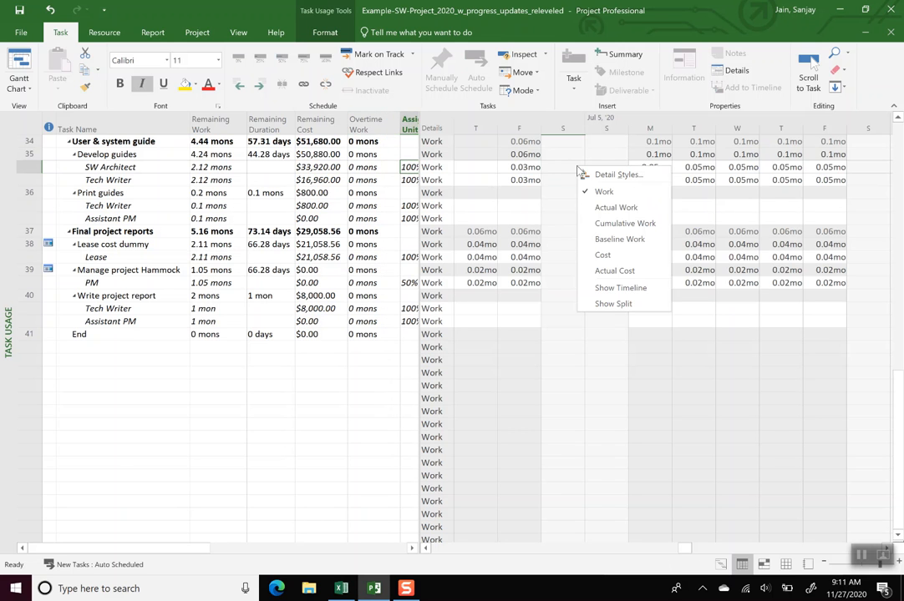
click(605, 174)
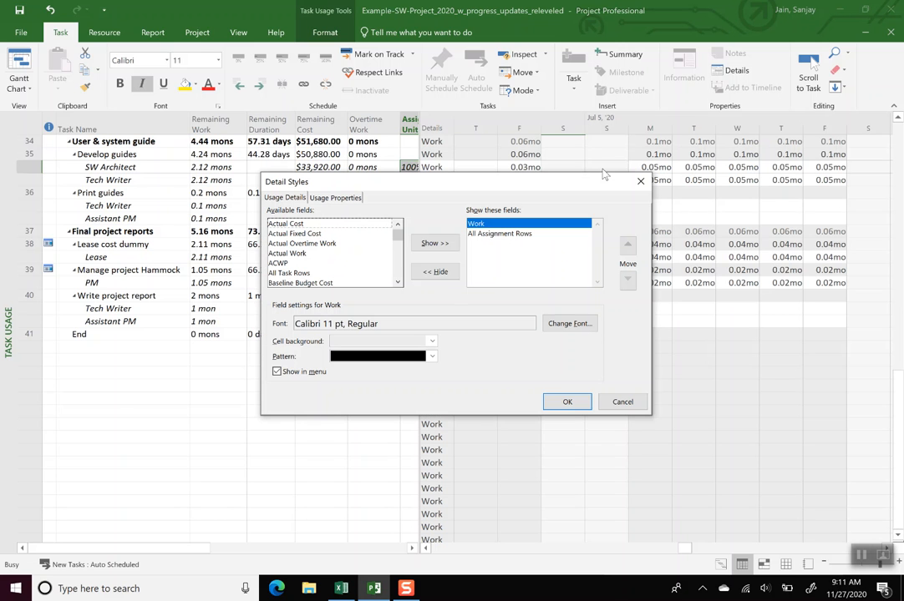
click(342, 224)
key(o)
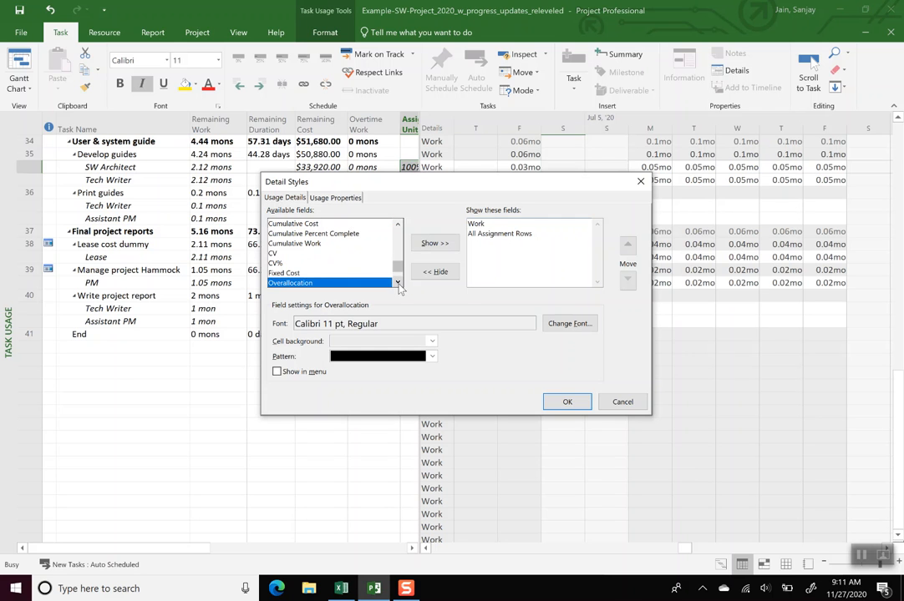
click(398, 283)
click(399, 283)
click(331, 274)
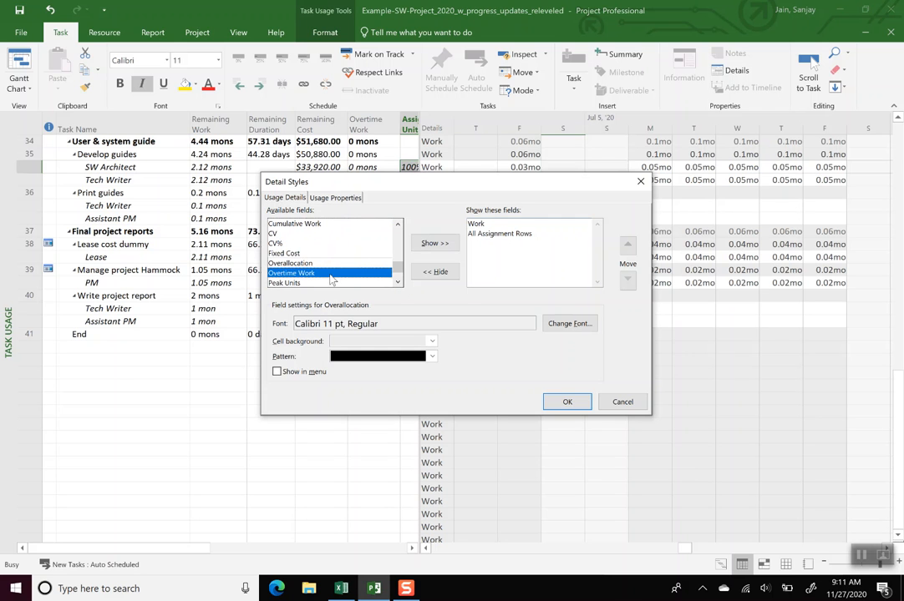
click(435, 244)
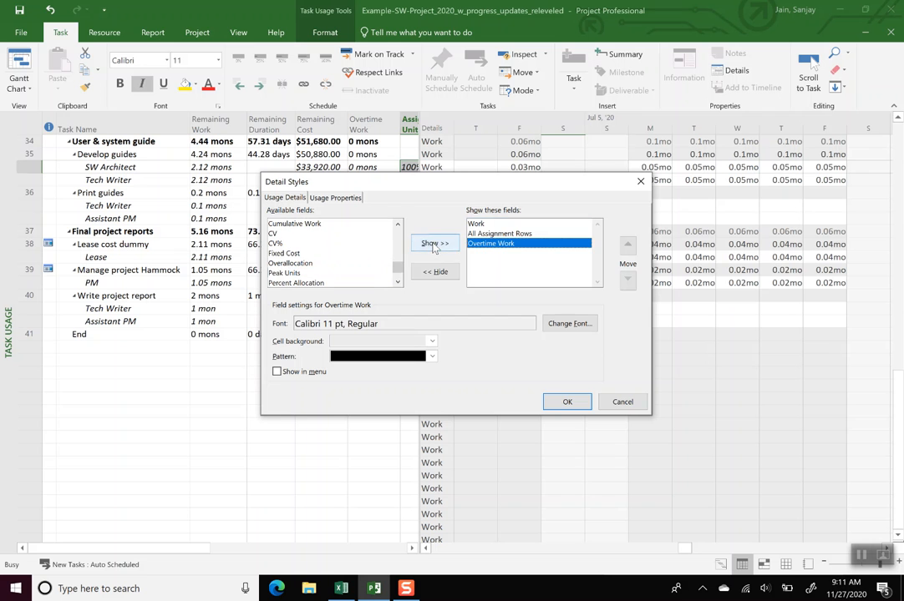
click(568, 402)
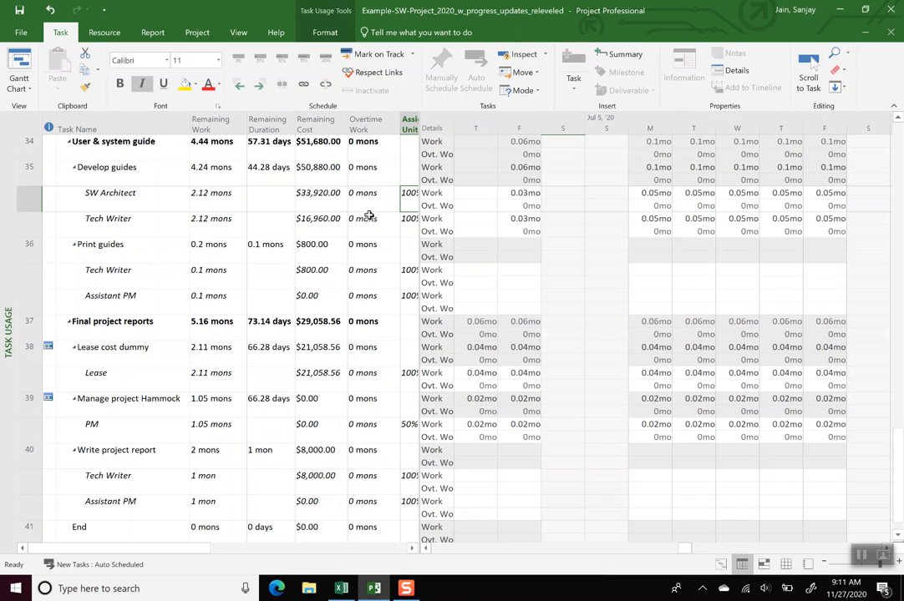
Set the project's scheduling options so that work is entered in hours.
click(659, 205)
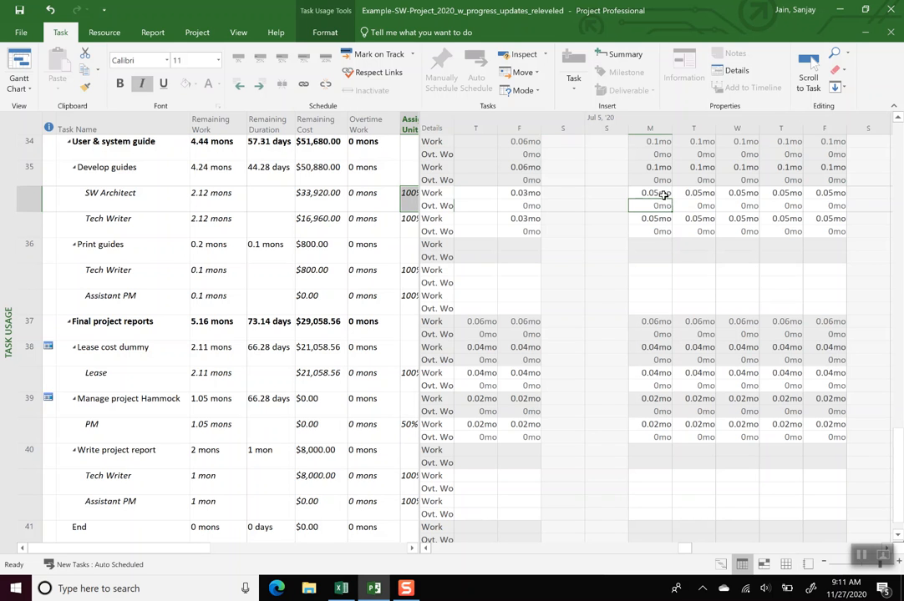
click(661, 194)
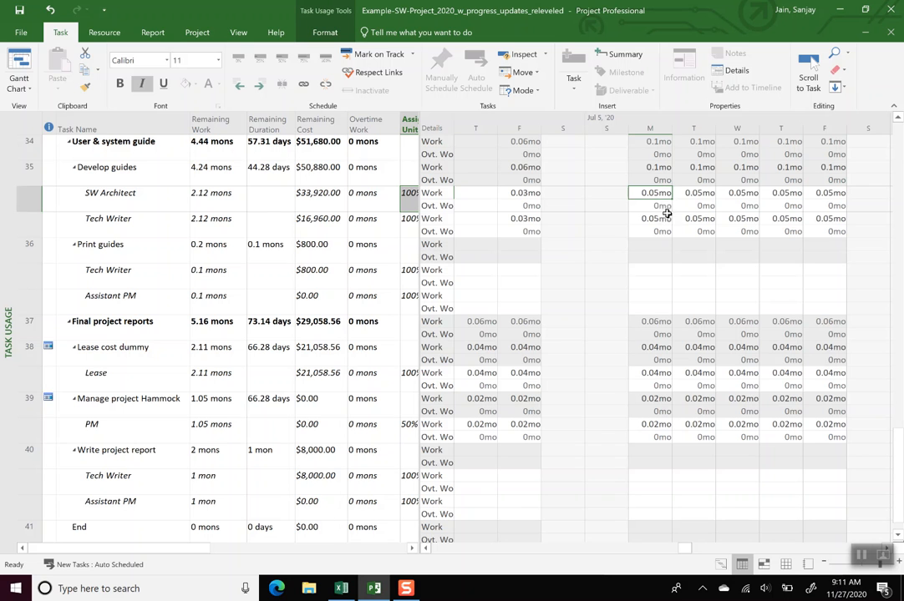
click(22, 33)
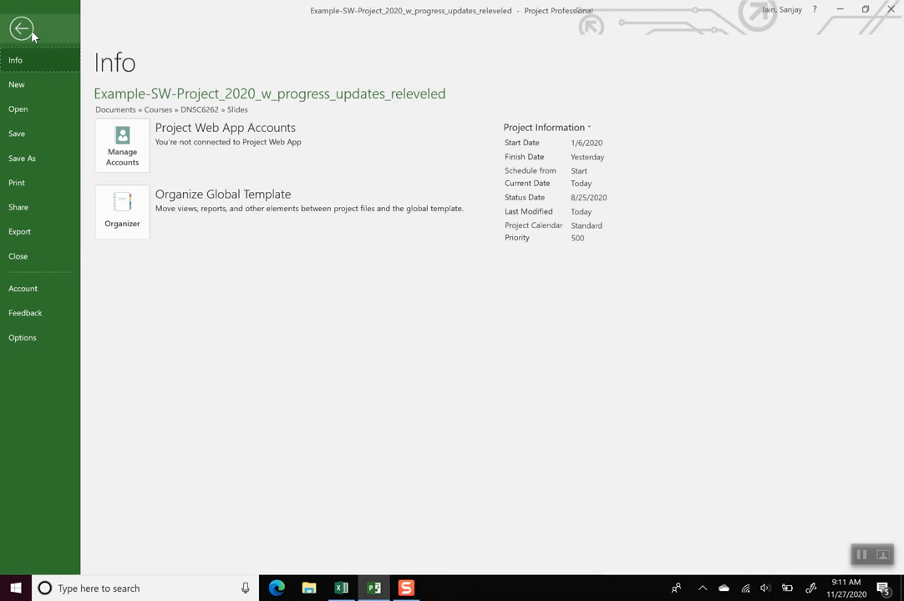
click(25, 339)
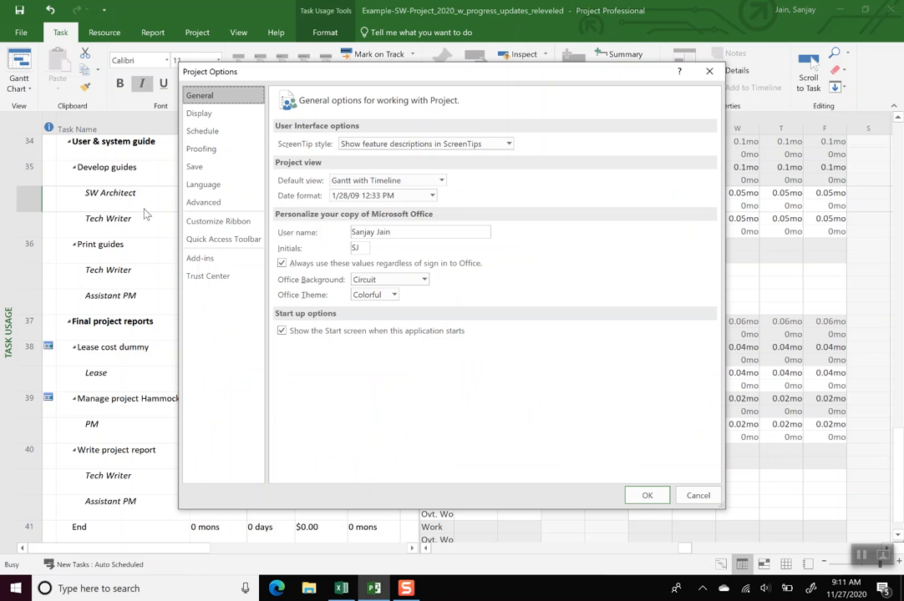
click(198, 134)
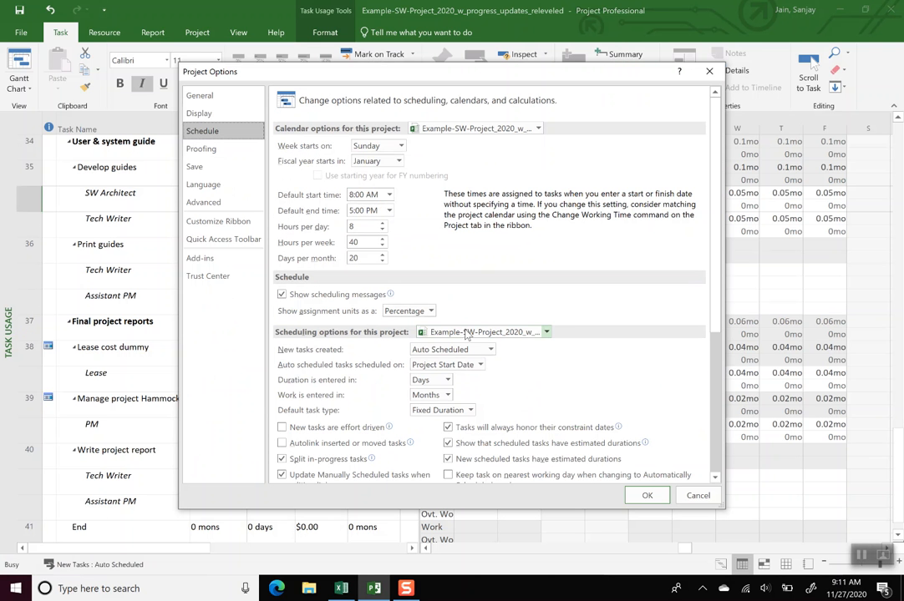
click(448, 396)
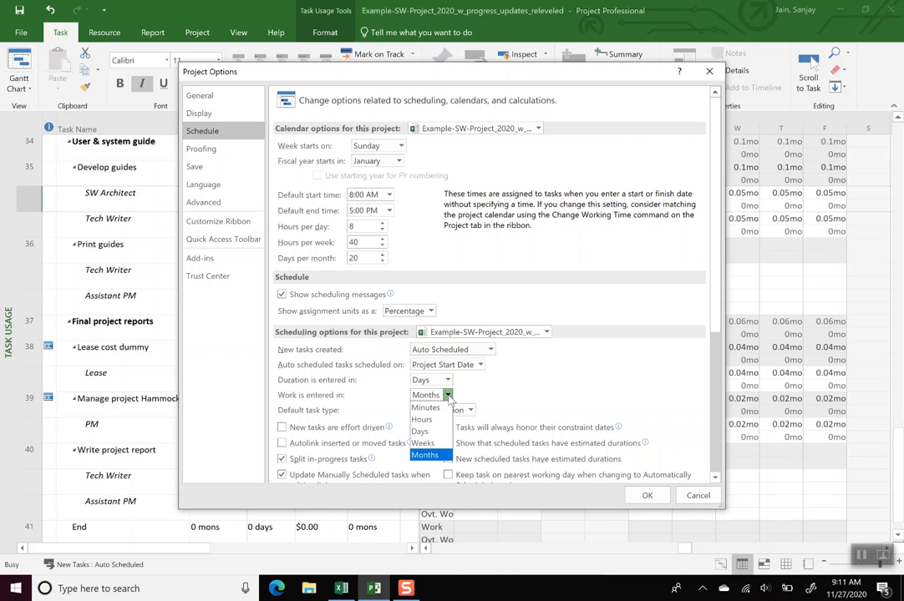
click(434, 420)
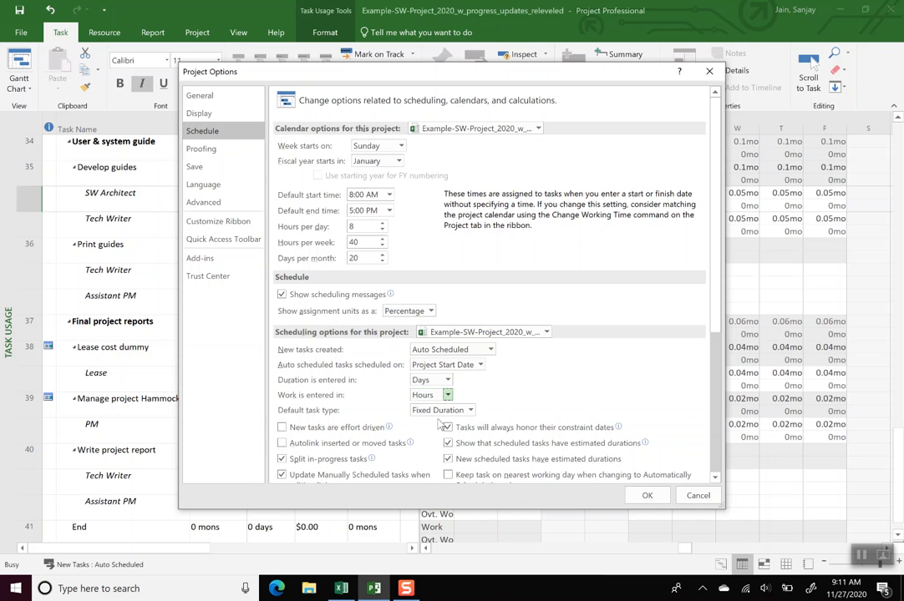
click(644, 495)
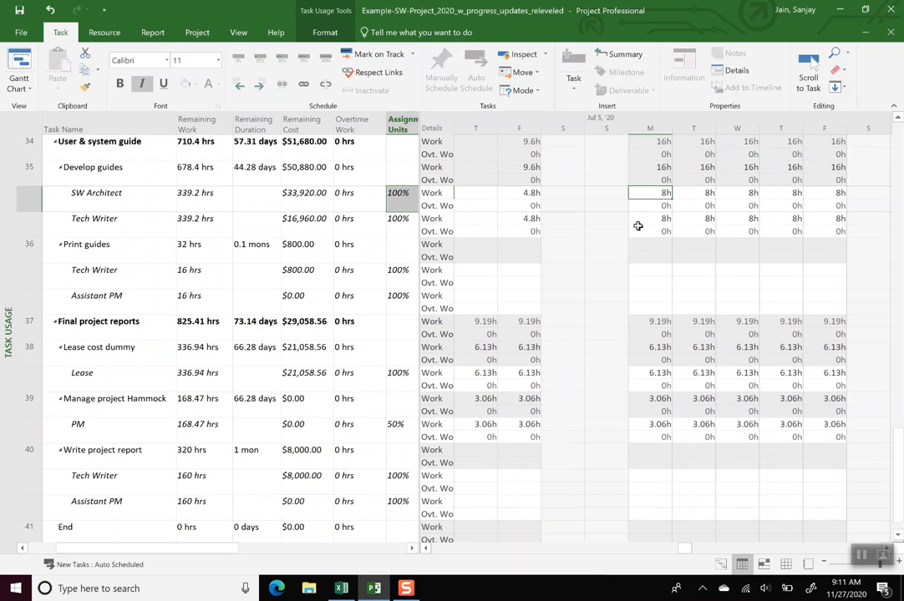
Examine the daily work of SW Architect and Tech Writer on Develop guides in early July and the week of Aug 23, '20.
click(666, 219)
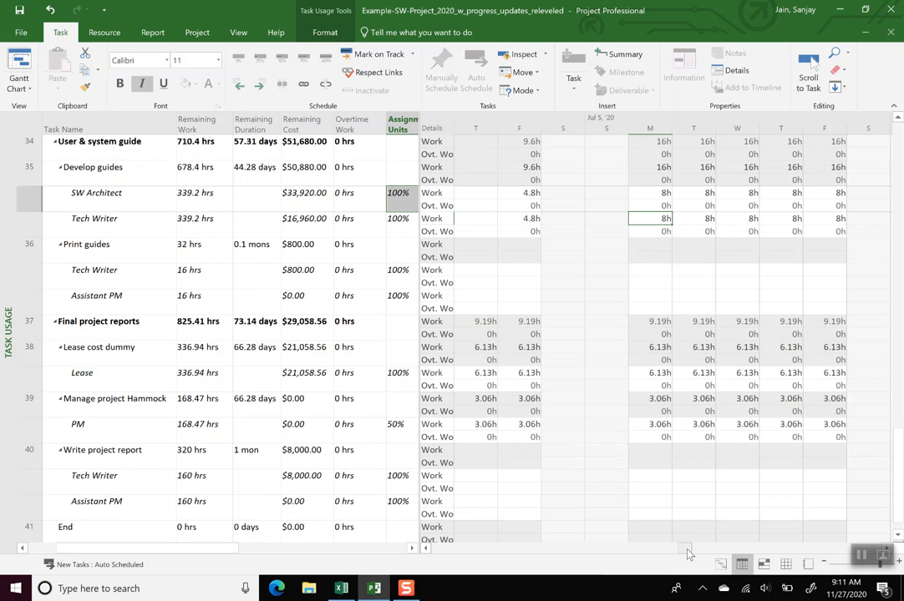
drag(687, 551, 760, 535)
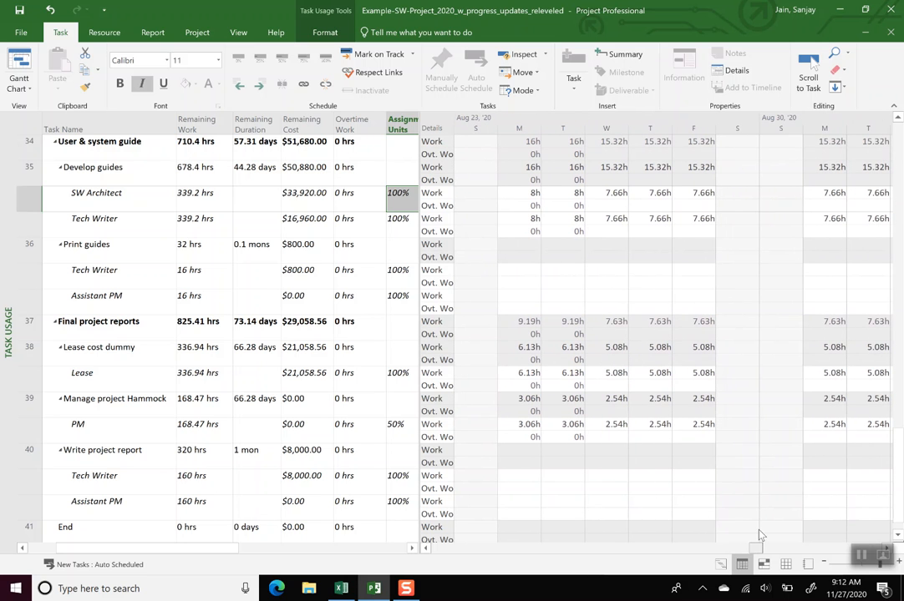
click(518, 192)
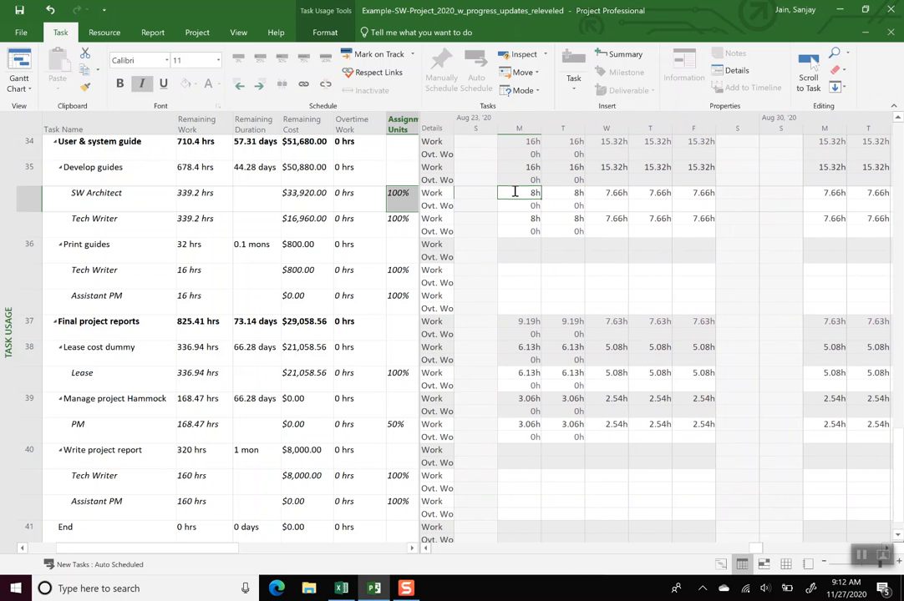
click(558, 192)
click(529, 221)
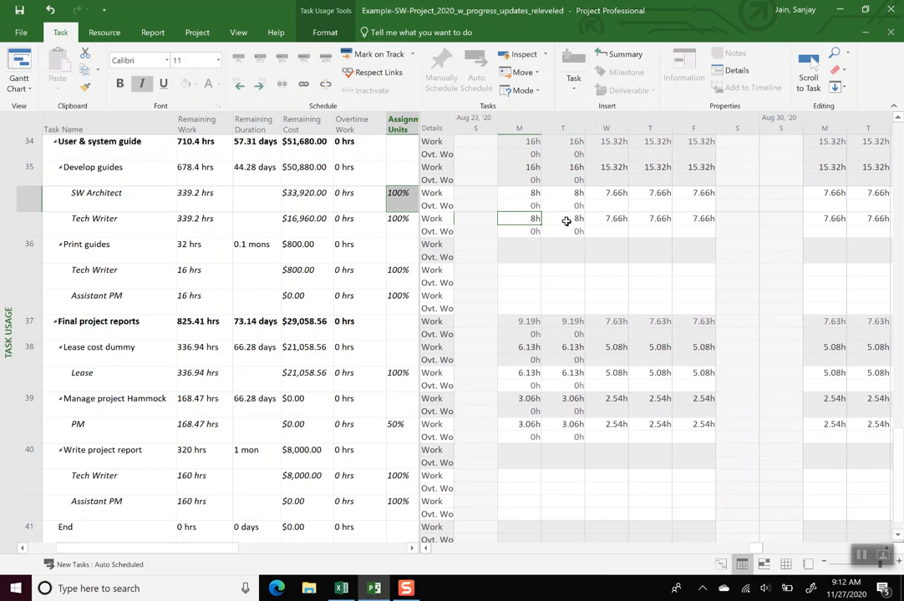
click(566, 221)
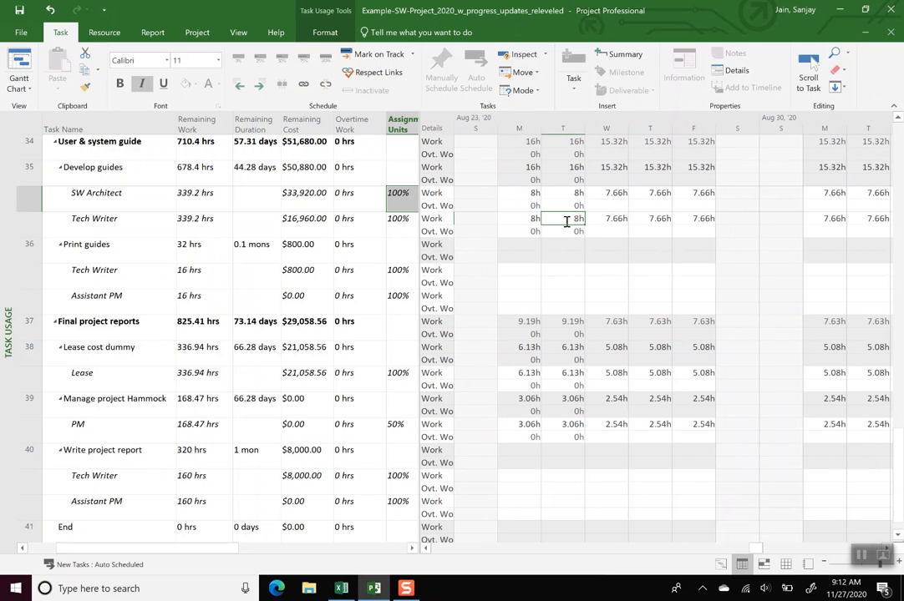
click(614, 194)
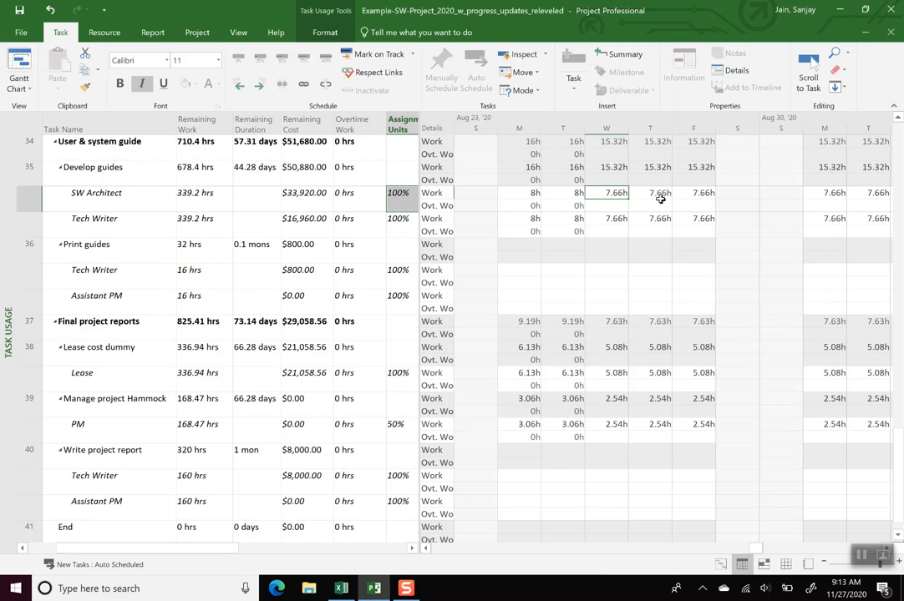
Switch to the crashing calculation workbook in Excel and review its Act-1-OT and Summary sheets.
key(alt+Tab)
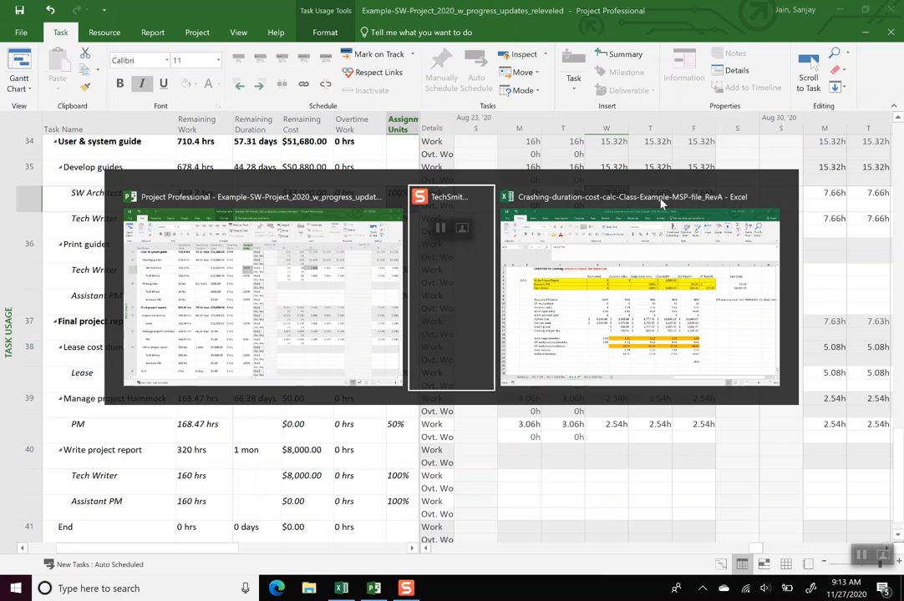
key(alt+Tab)
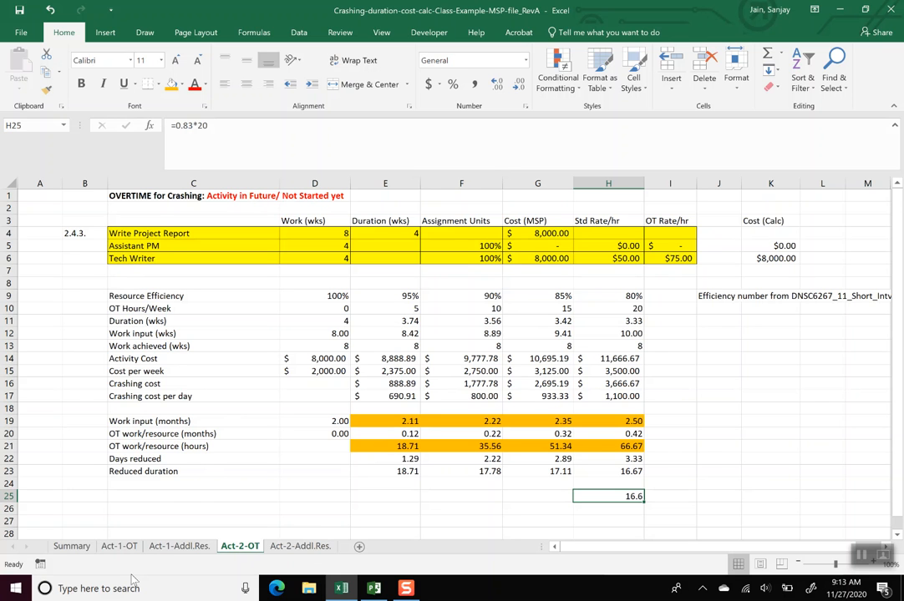
click(119, 548)
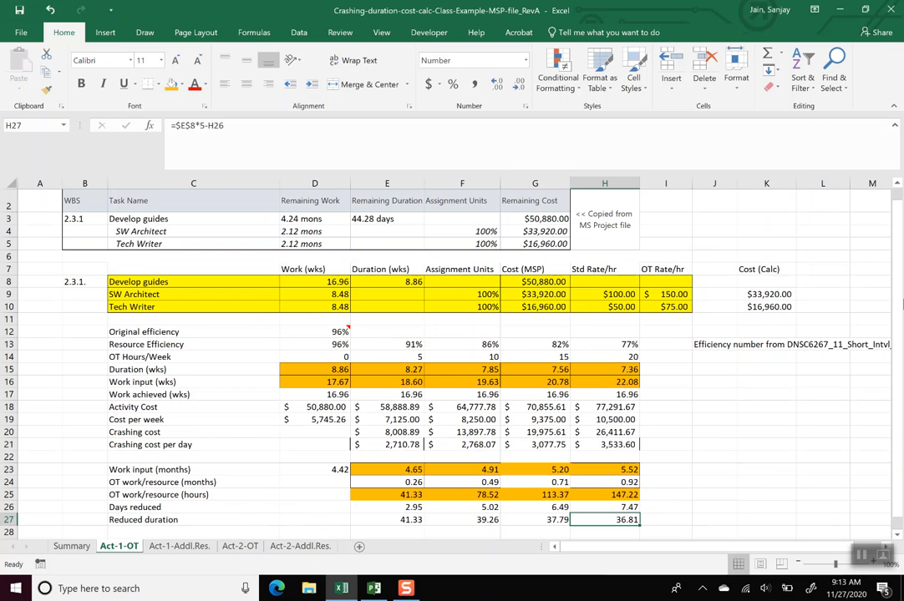
right_click(900, 215)
drag(895, 210, 896, 188)
scroll(899, 541, down, 1)
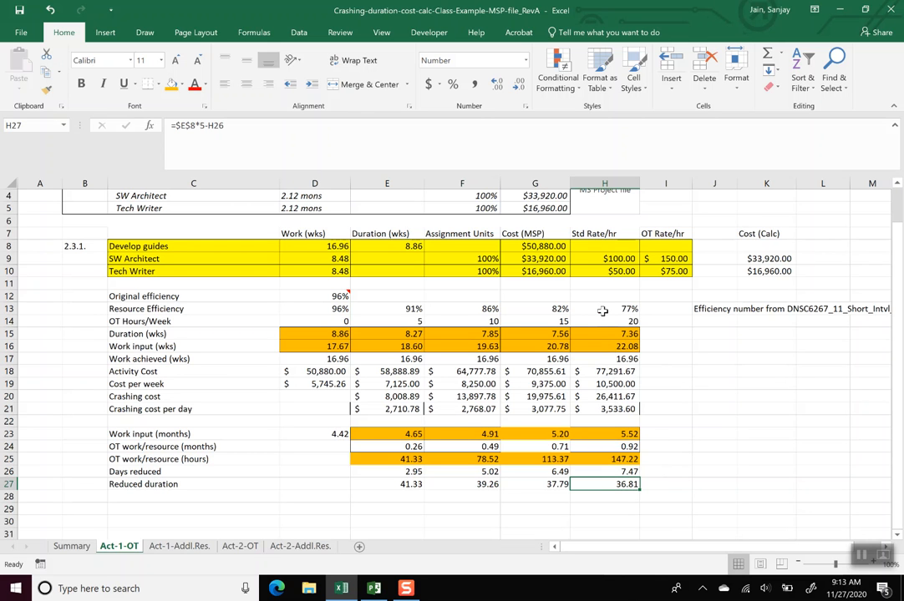
click(75, 546)
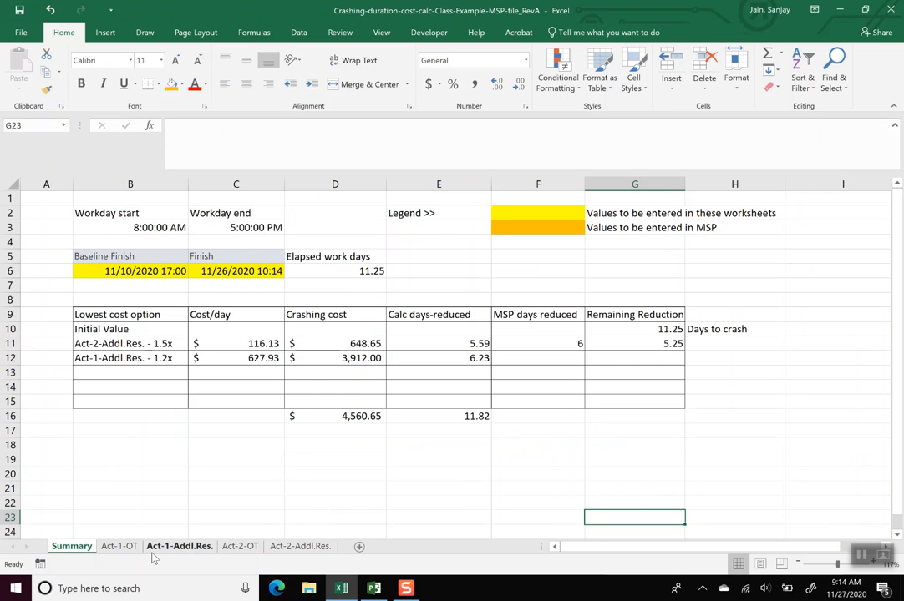
On the Act-1-OT sheet, examine the days reduced and overtime work per resource for the 20 overtime hours per week option.
click(119, 547)
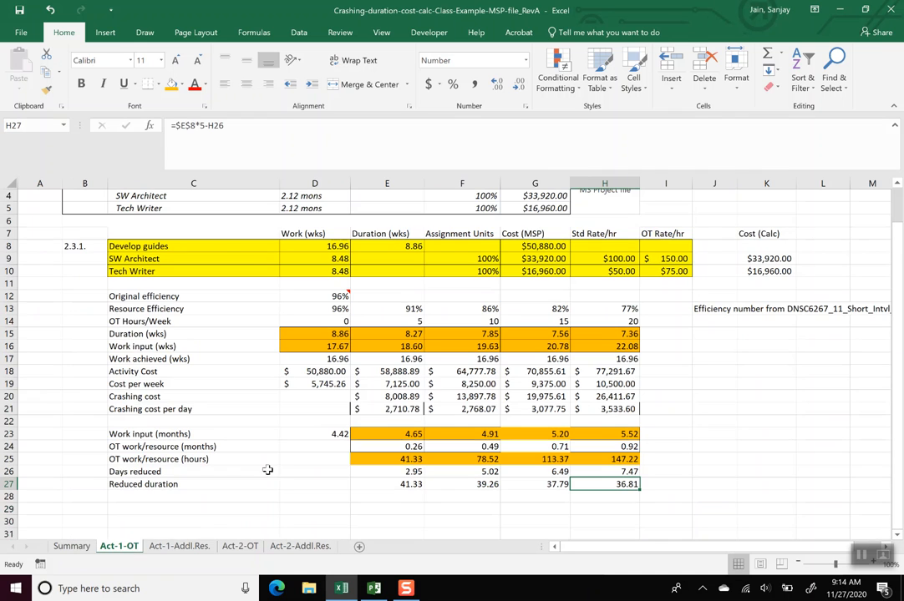
click(618, 319)
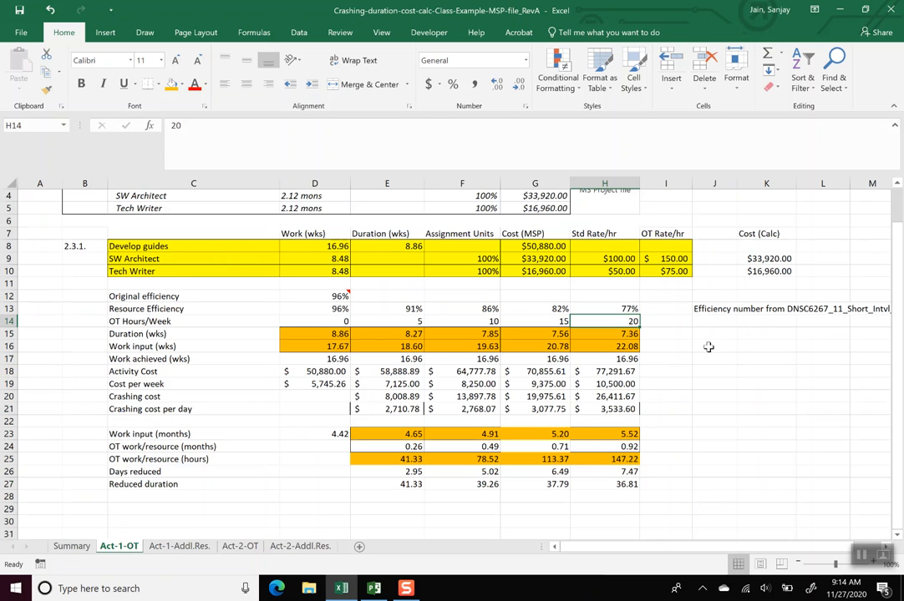
click(618, 471)
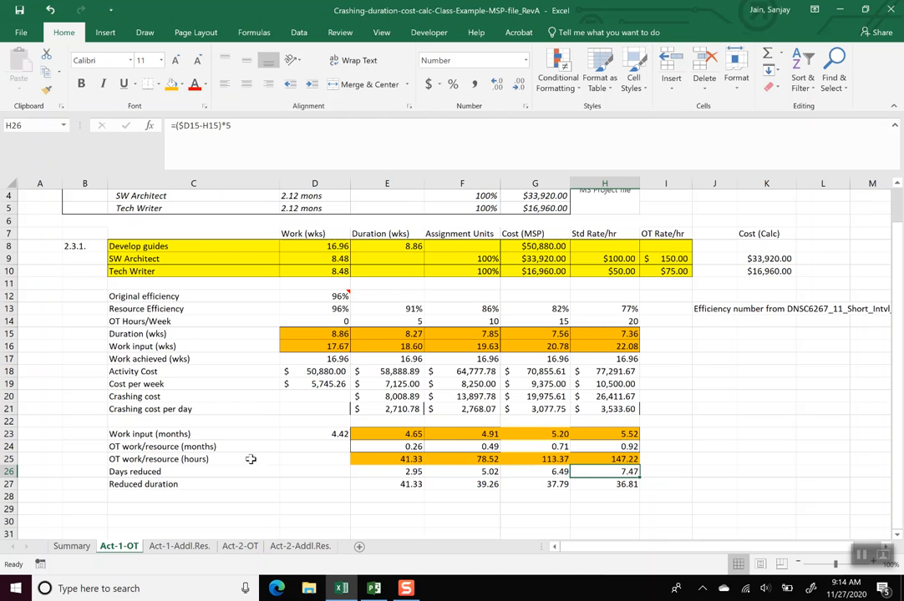
click(595, 461)
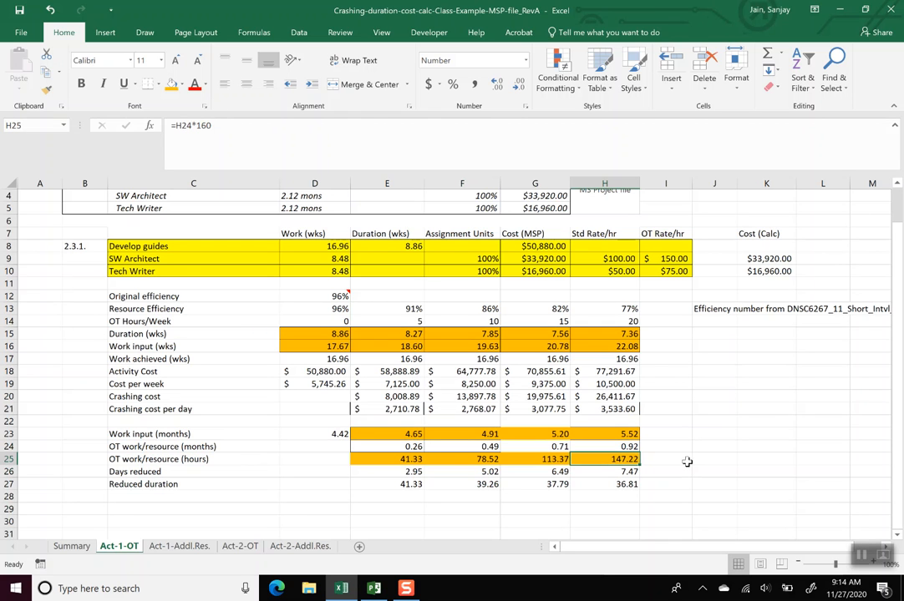
click(628, 447)
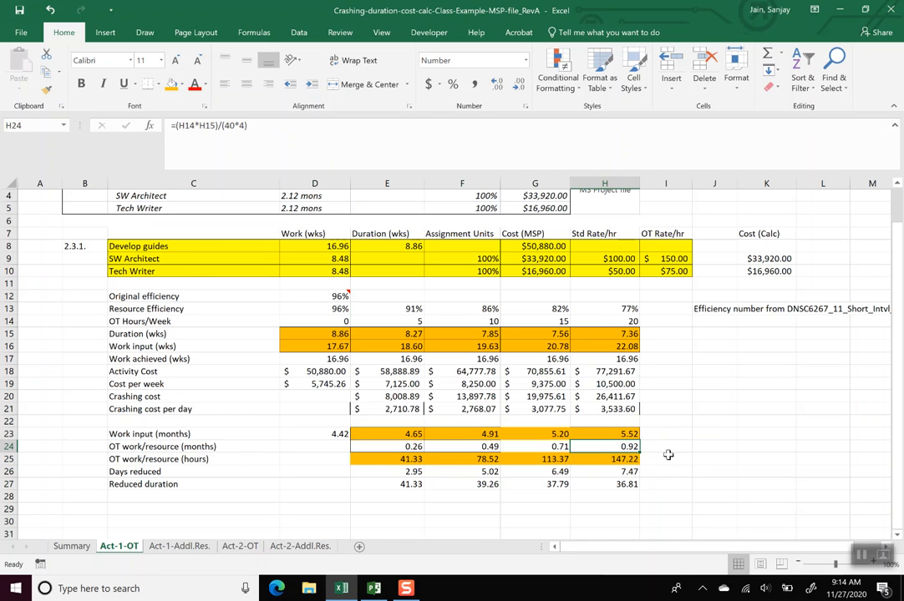
click(633, 459)
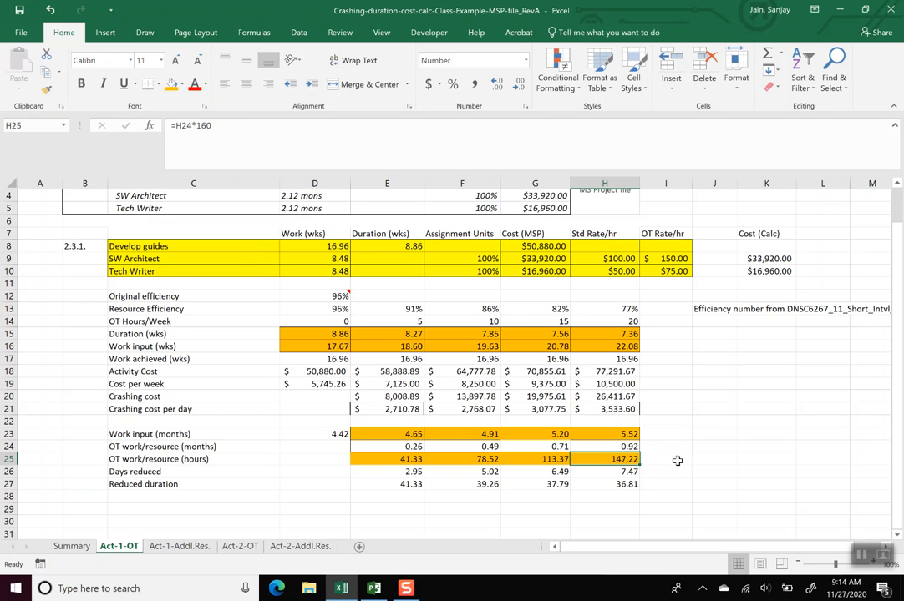
Switch to Microsoft Project and set the overtime work of SW Architect and Tech Writer on Develop guides to 147.22 hrs each.
key(alt+Tab)
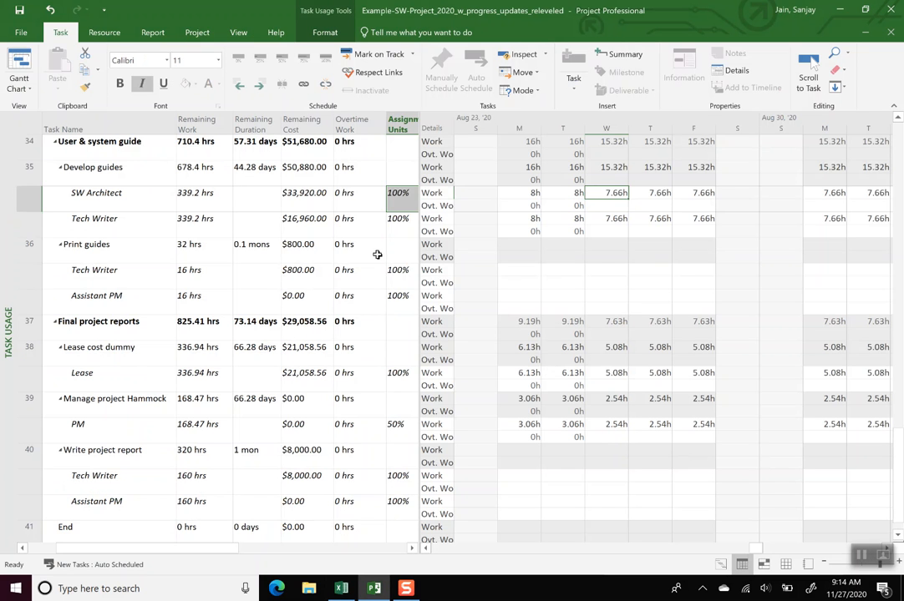
right_click(344, 199)
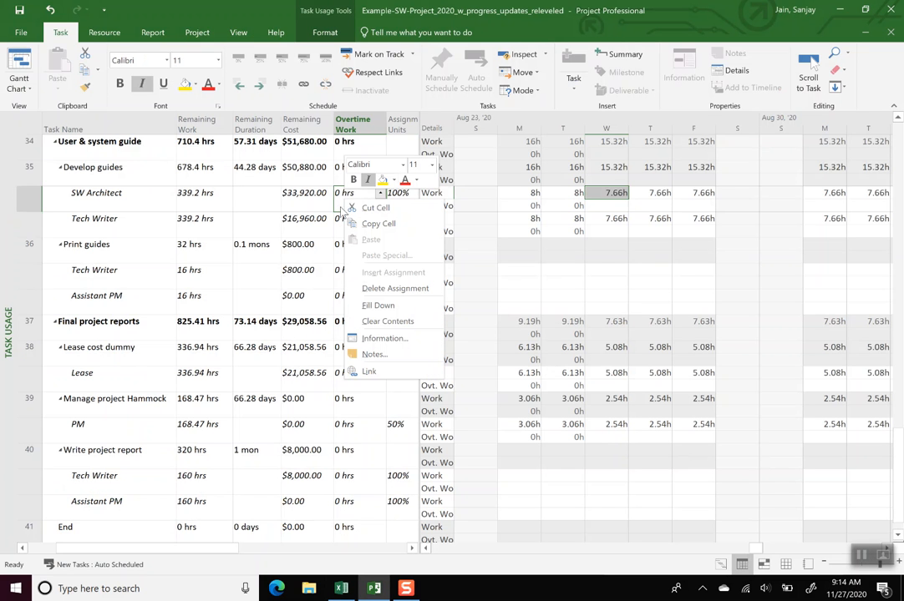
key(Escape)
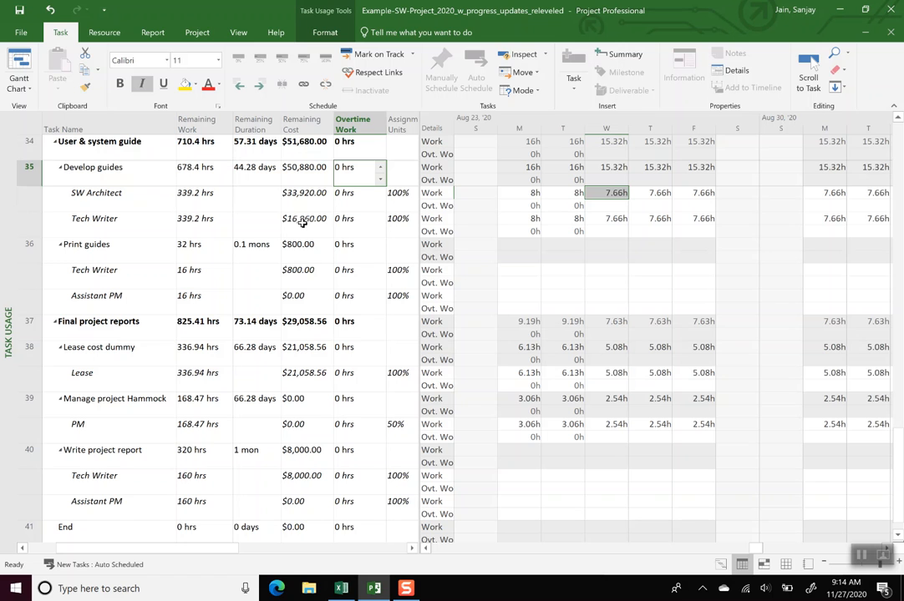
text(14)
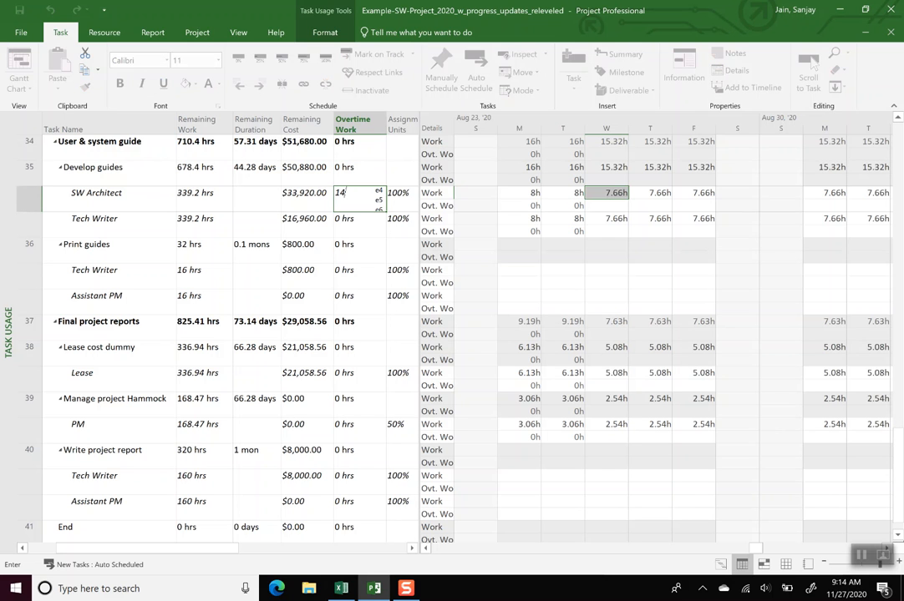
text(7.22)
key(Return)
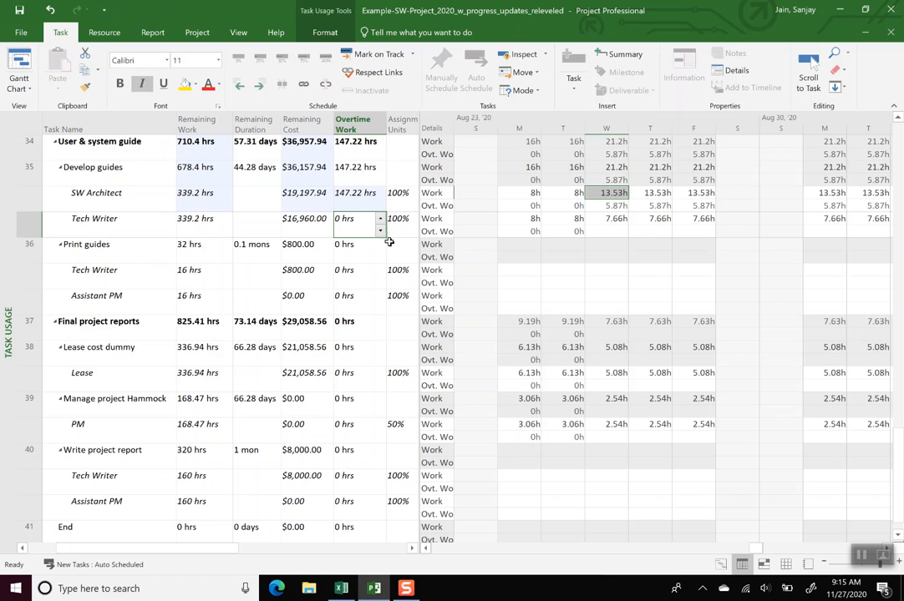
text(147)
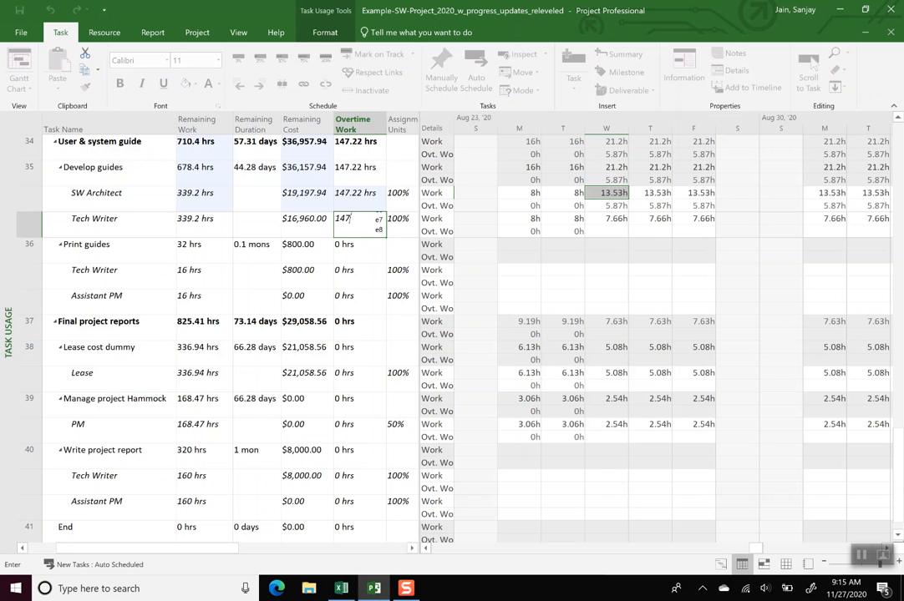
text(.22)
key(Return)
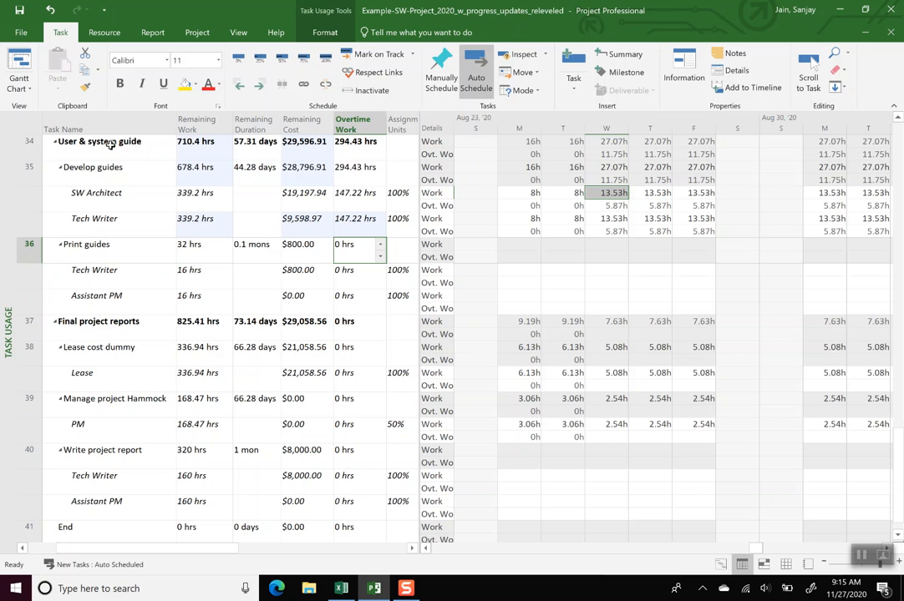
Check the task type in the task information of Develop guides and undo both overtime entries.
click(93, 171)
right_click(93, 171)
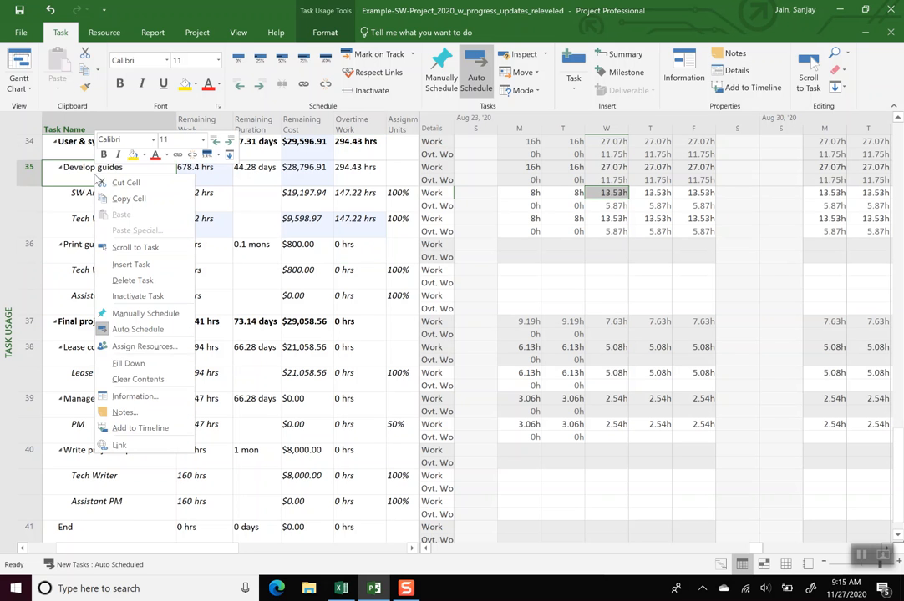
click(134, 396)
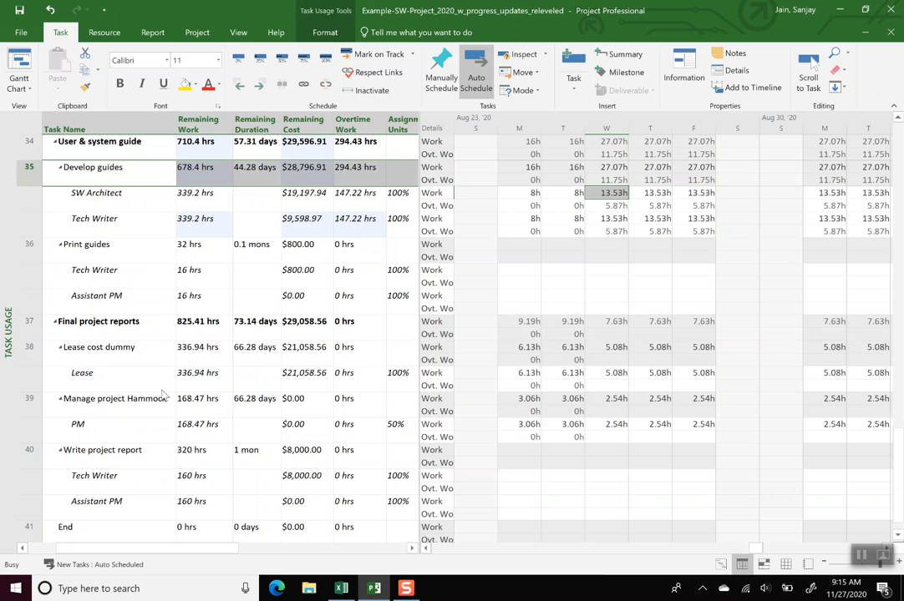
click(391, 182)
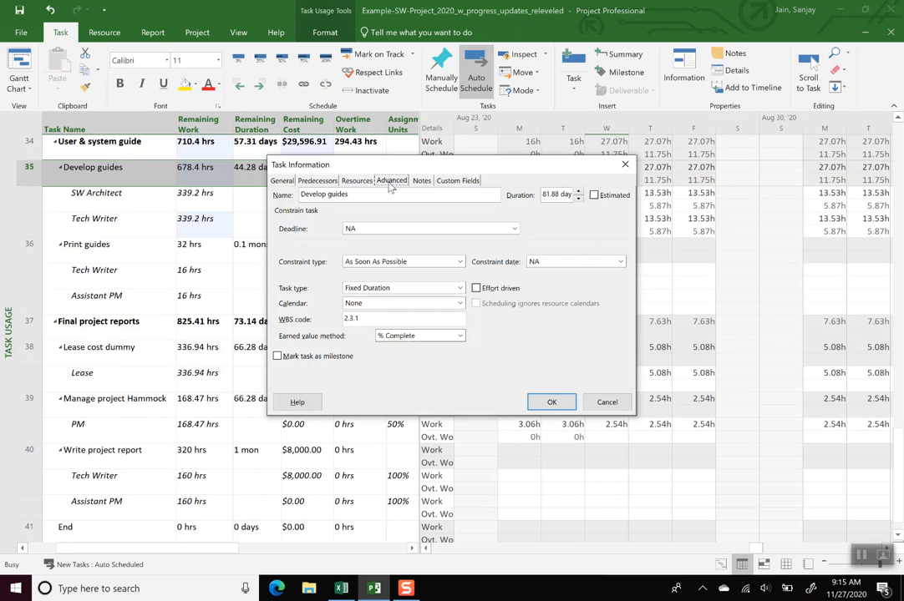
click(608, 402)
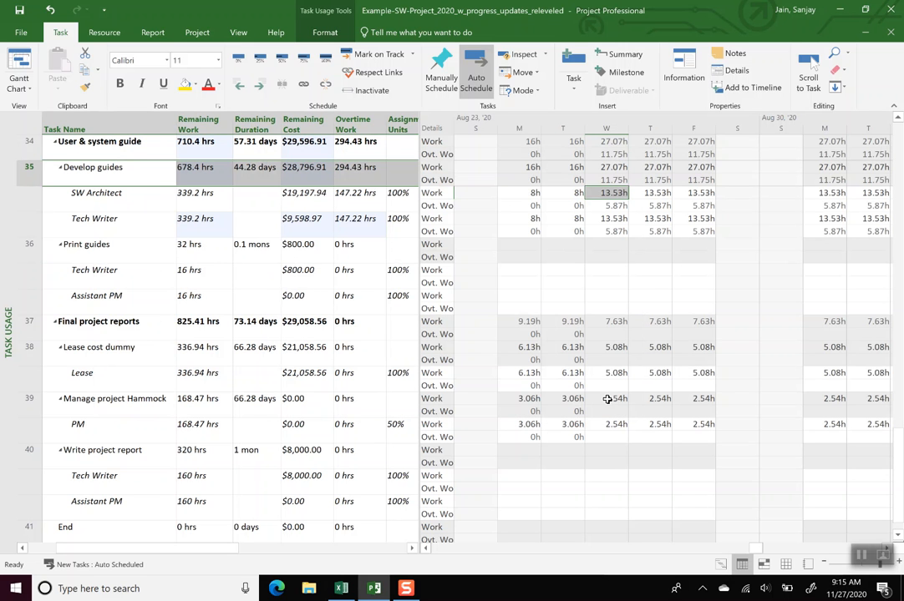
key(ctrl+z)
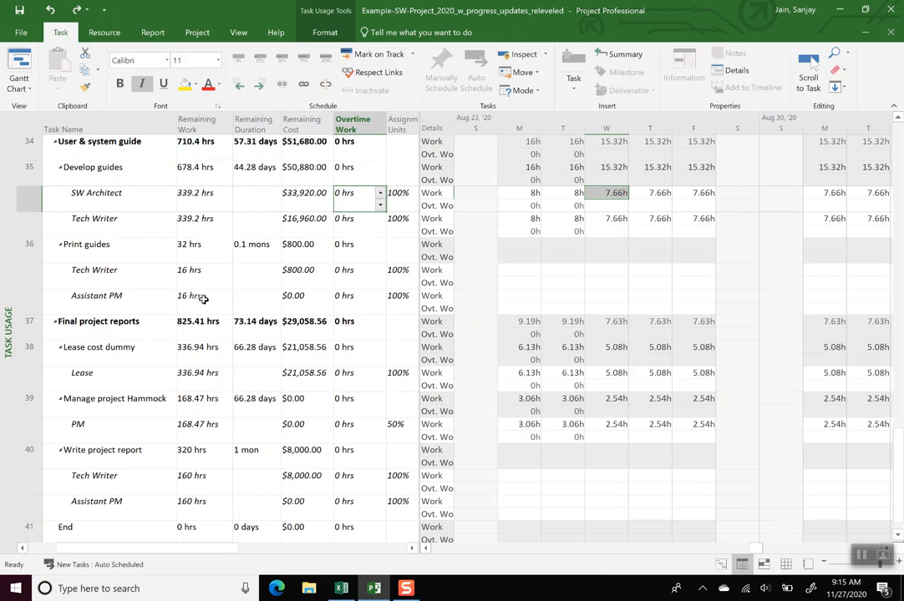
Change the task type of Develop guides to Fixed Work.
click(130, 169)
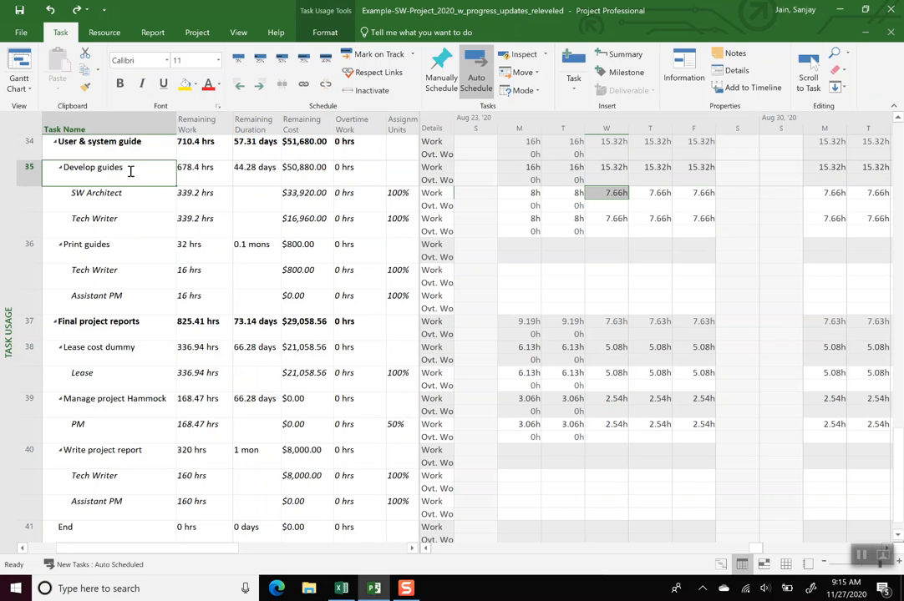
right_click(130, 169)
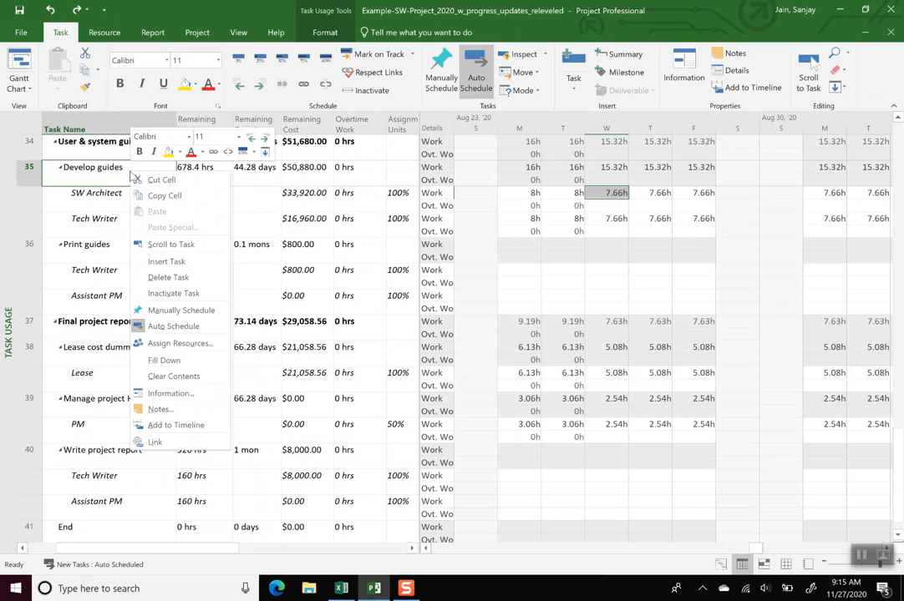
click(203, 398)
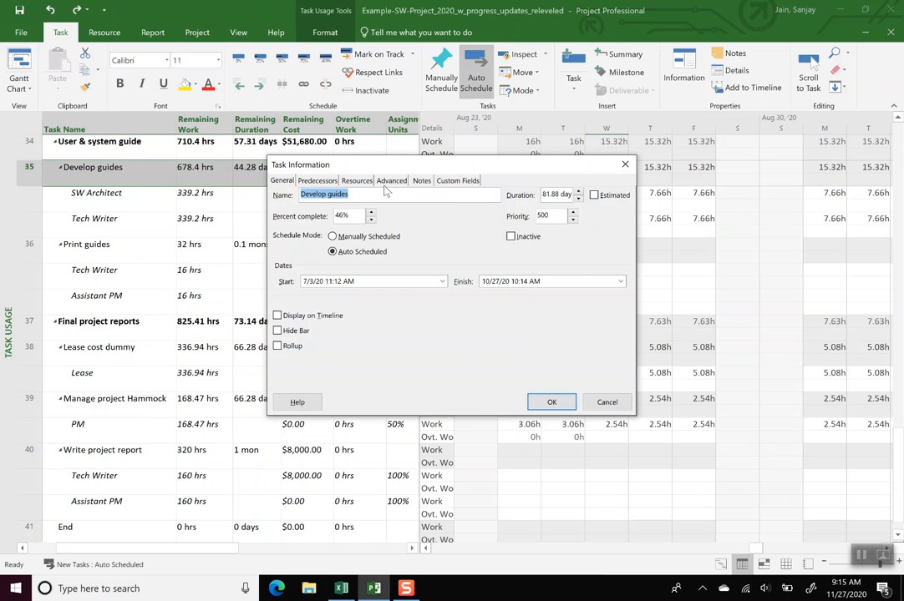
click(390, 181)
click(460, 288)
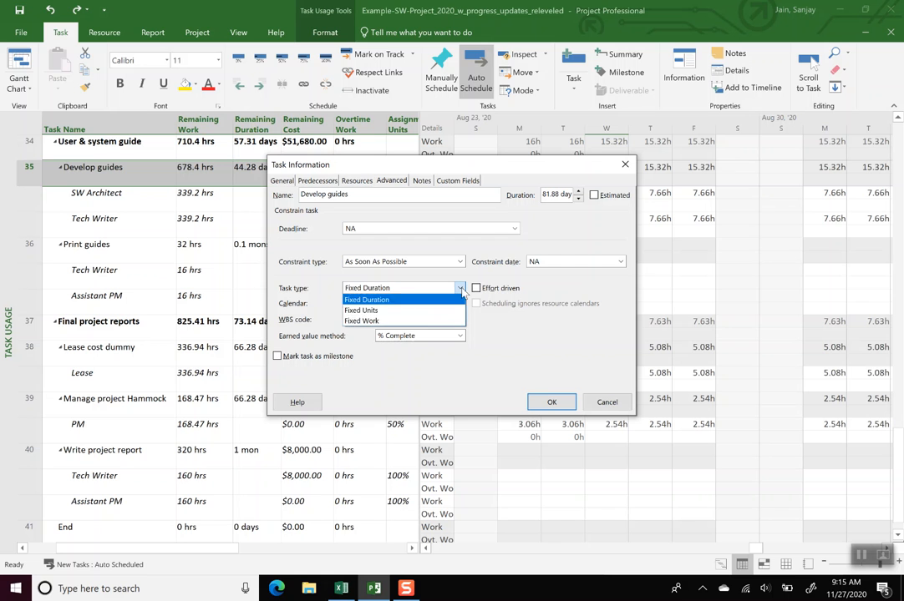
click(463, 320)
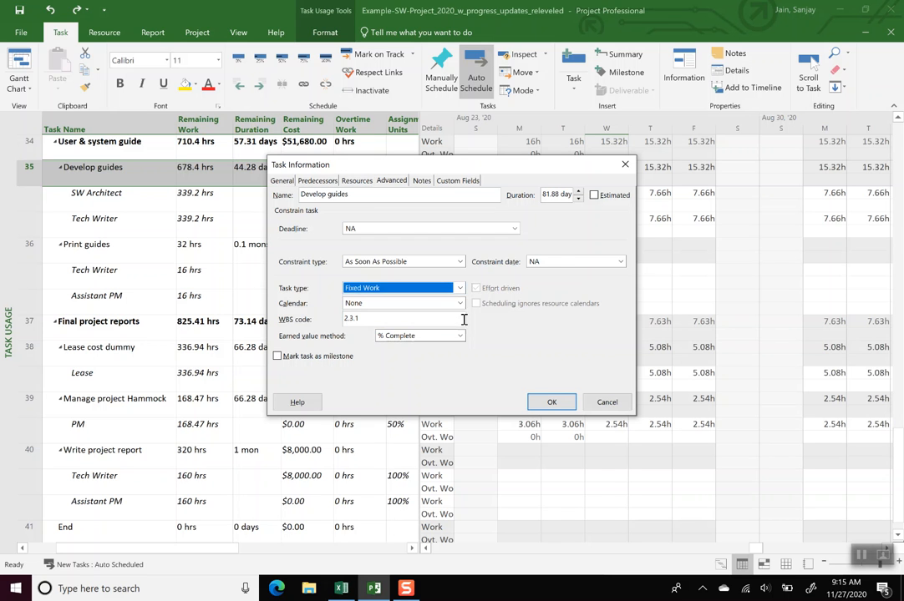
click(551, 402)
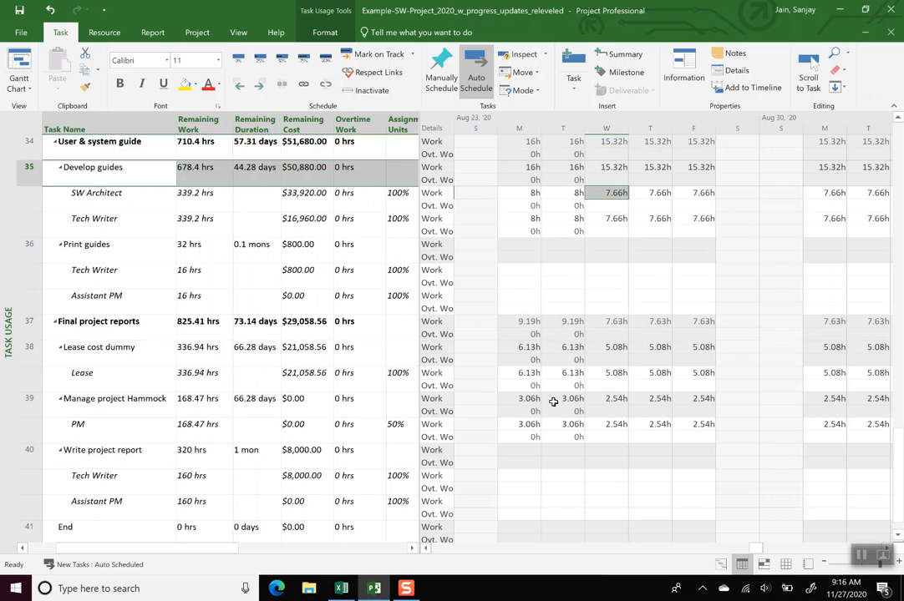
Enter 147.22 hrs of overtime work for both the SW Architect and Tech Writer assignments of Develop guides.
click(349, 194)
text(1)
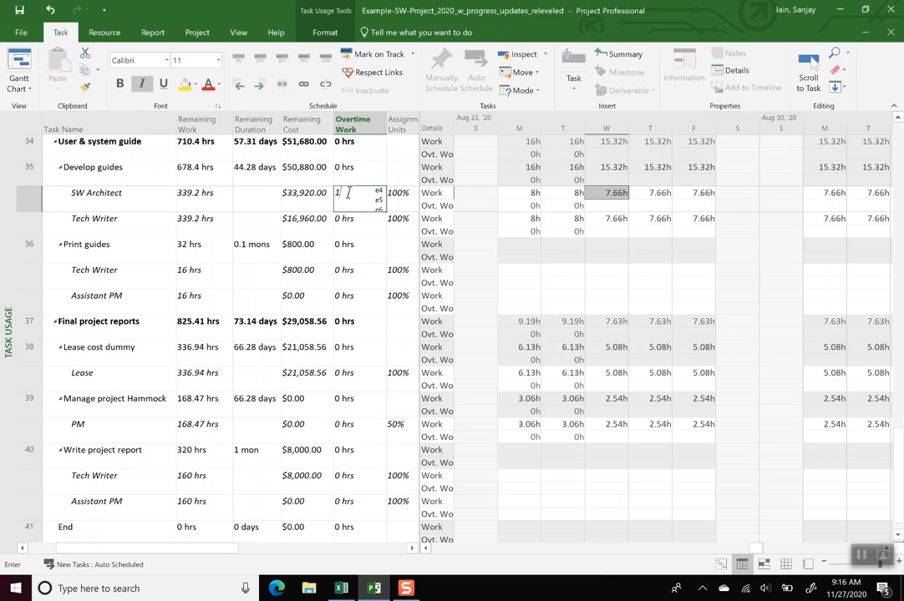
text(47)
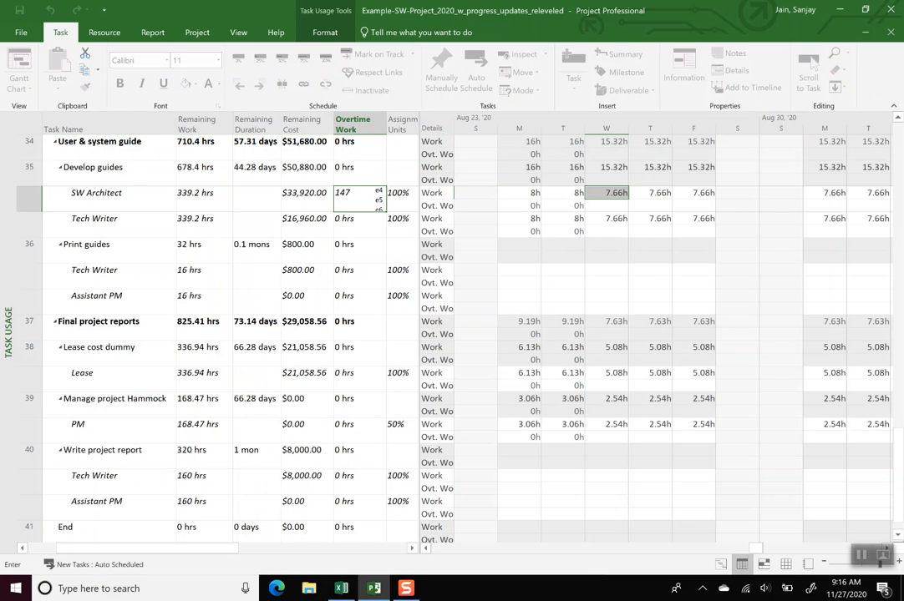
text(.22)
key(Return)
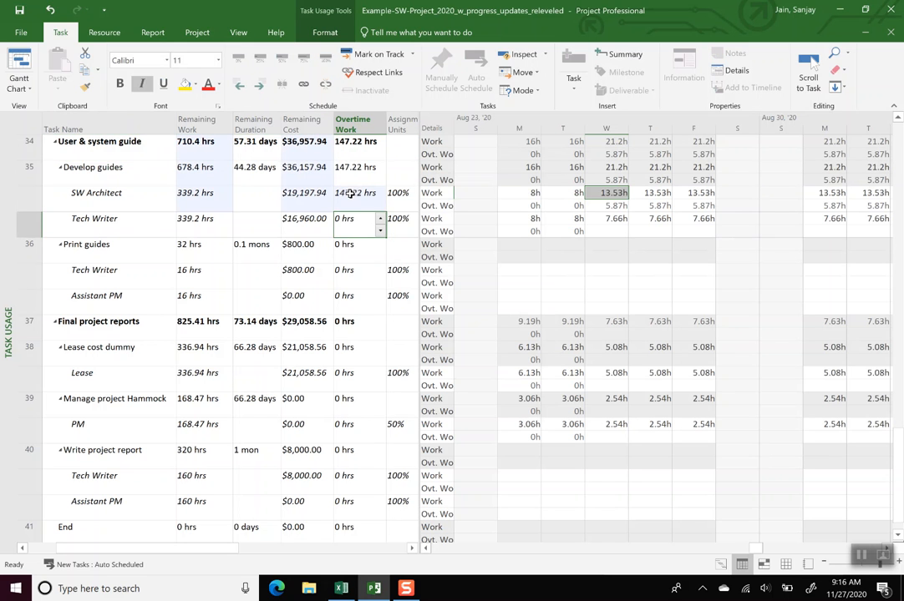
text(147)
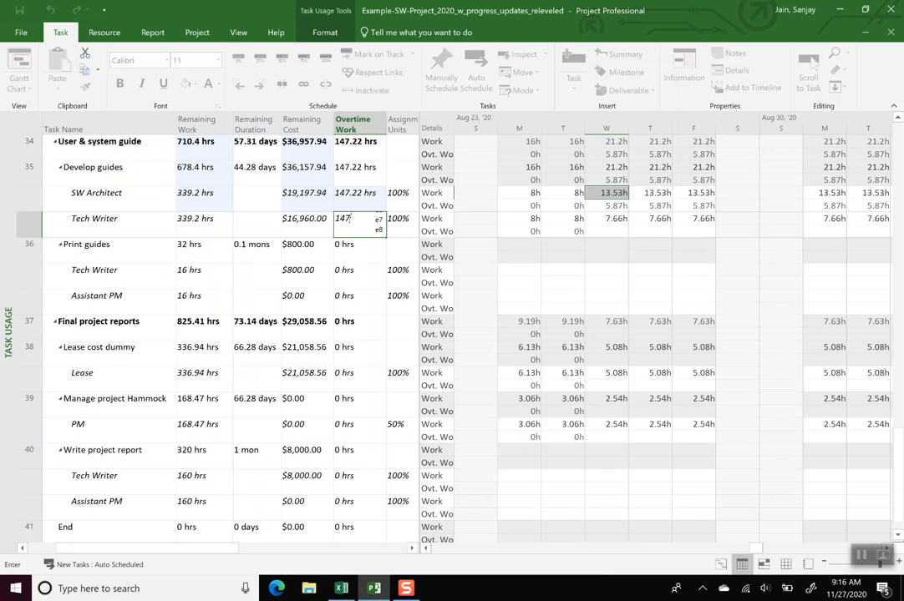
text(.22)
key(Escape)
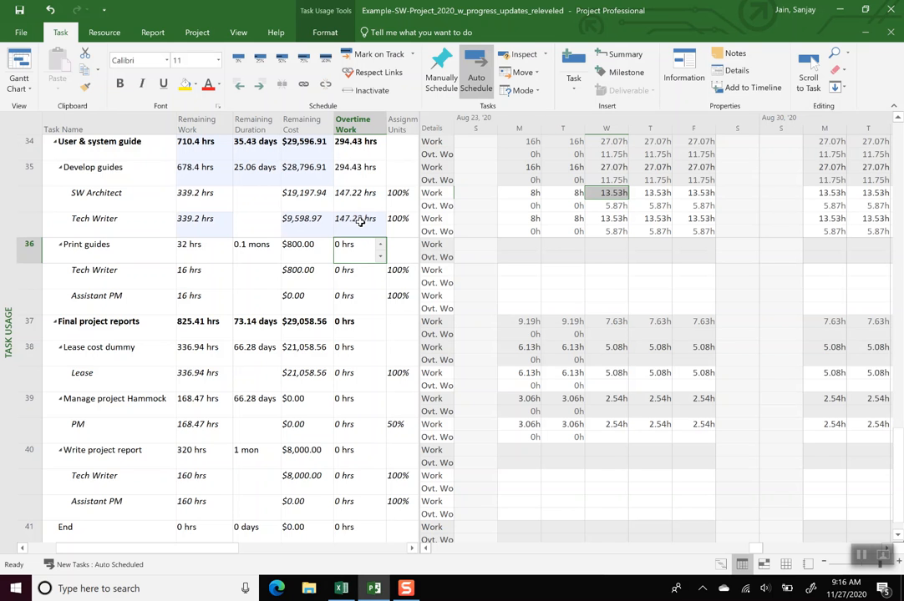
click(253, 166)
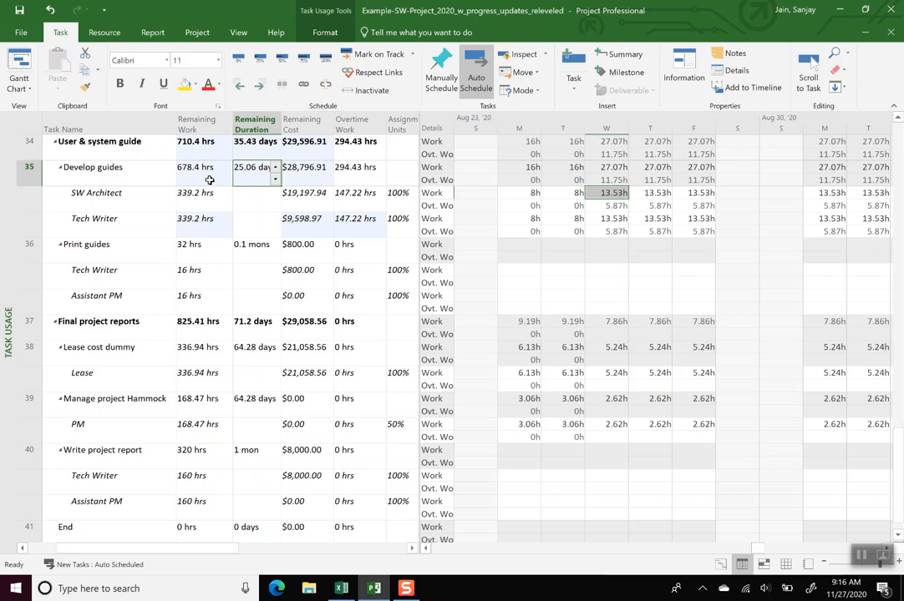
Look up the work input in months for 20 overtime hours in Excel, and set Develop guides' remaining work to 5.52 mon in Project.
key(alt+Tab)
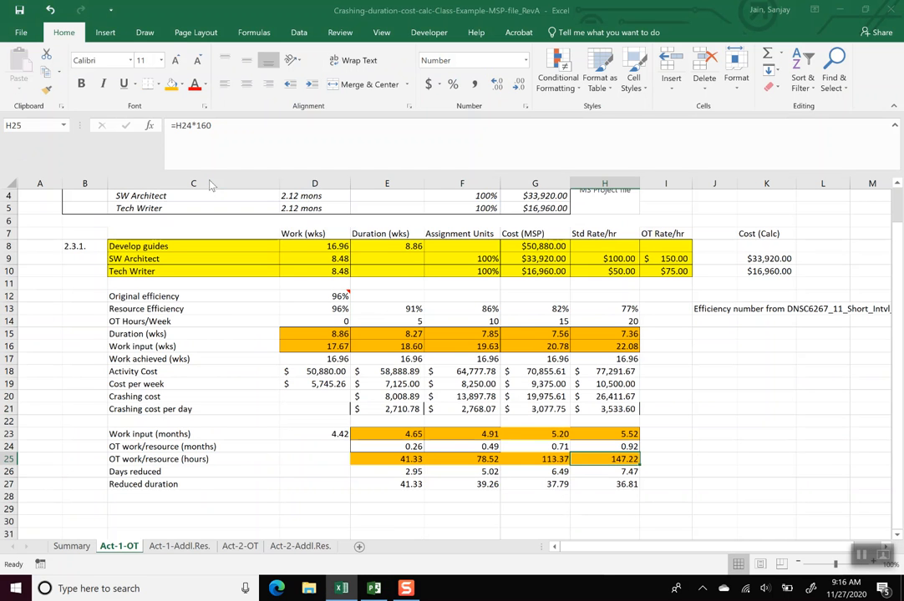
click(612, 310)
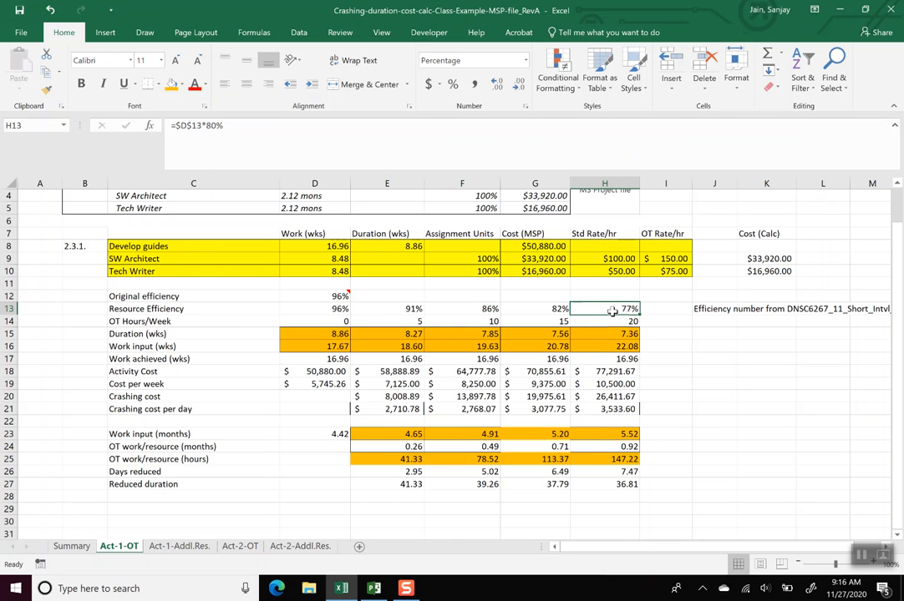
click(628, 433)
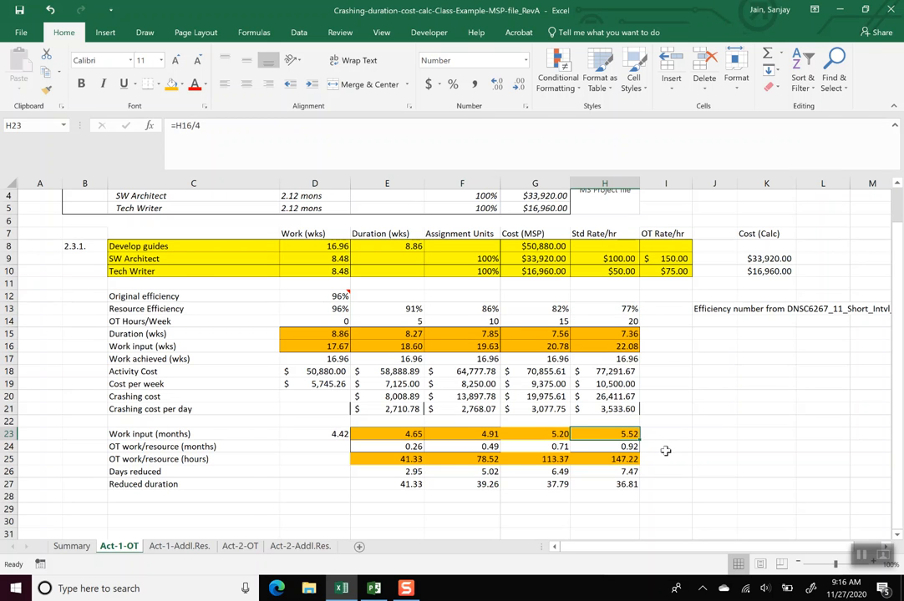
key(alt+Tab)
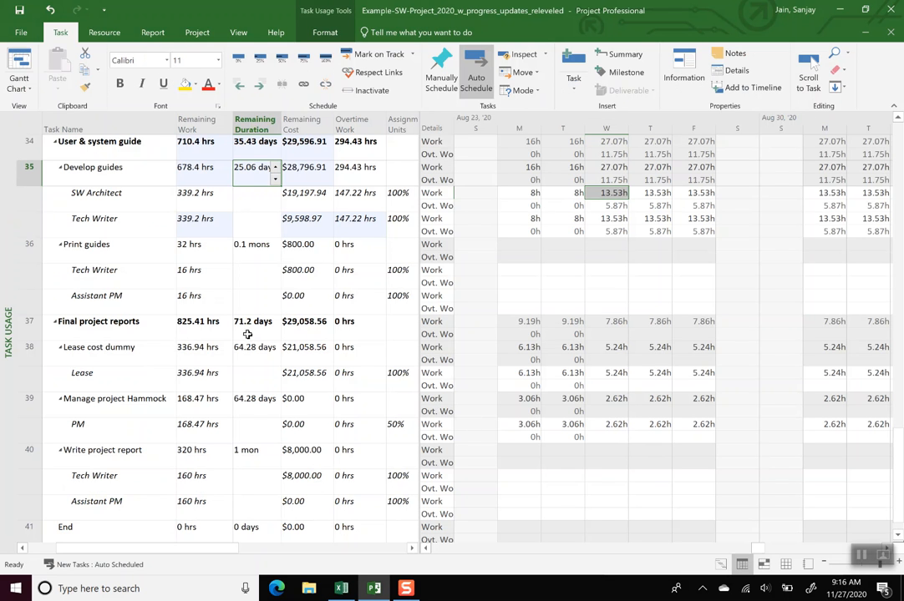
click(194, 169)
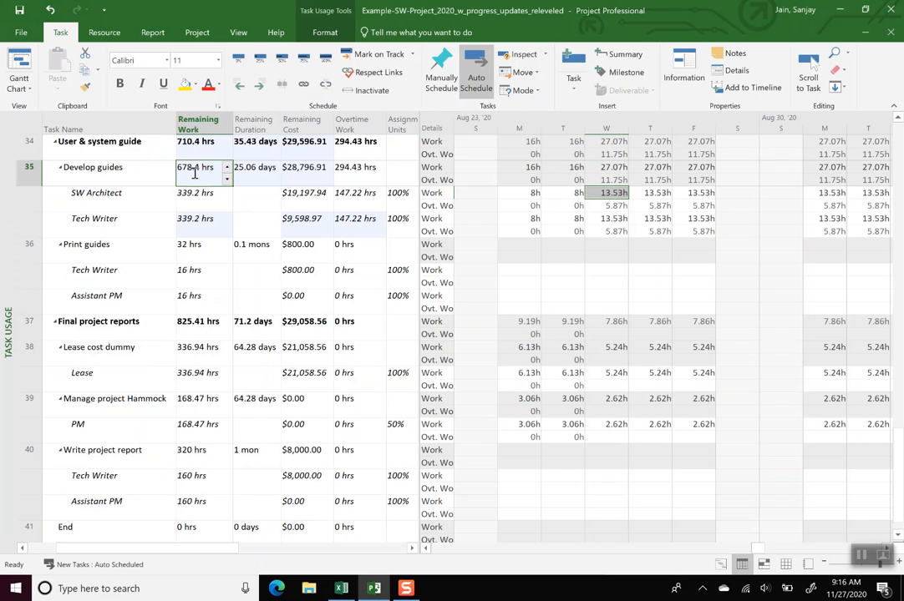
text(5.52)
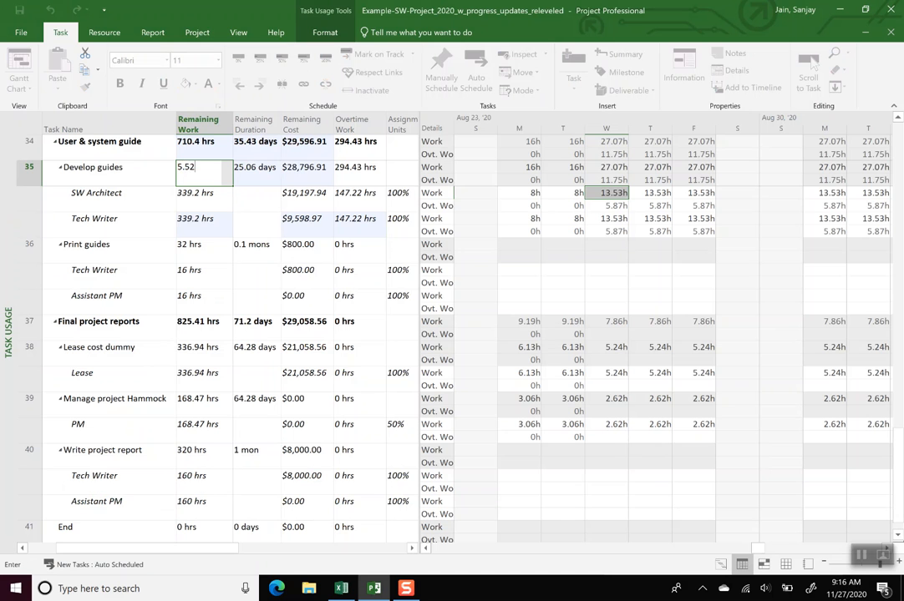
text( mon)
key(Return)
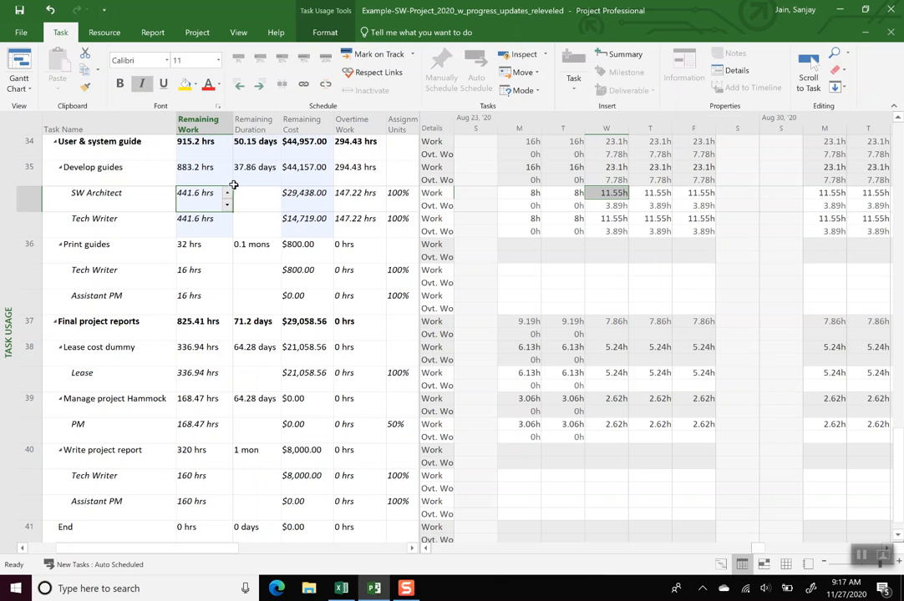
Examine the remaining duration of Develop guides and the daily overtime work of SW Architect and Tech Writer.
click(258, 172)
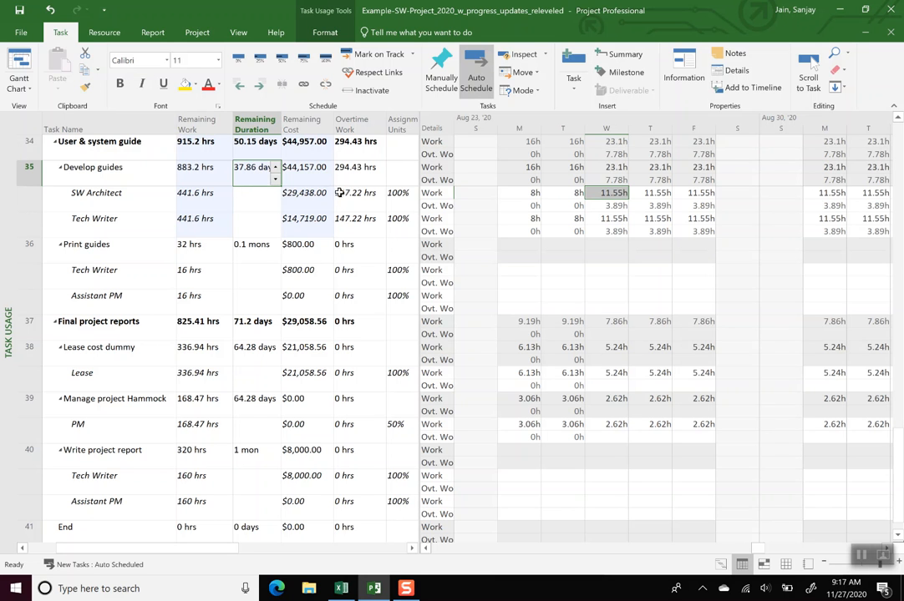
click(612, 206)
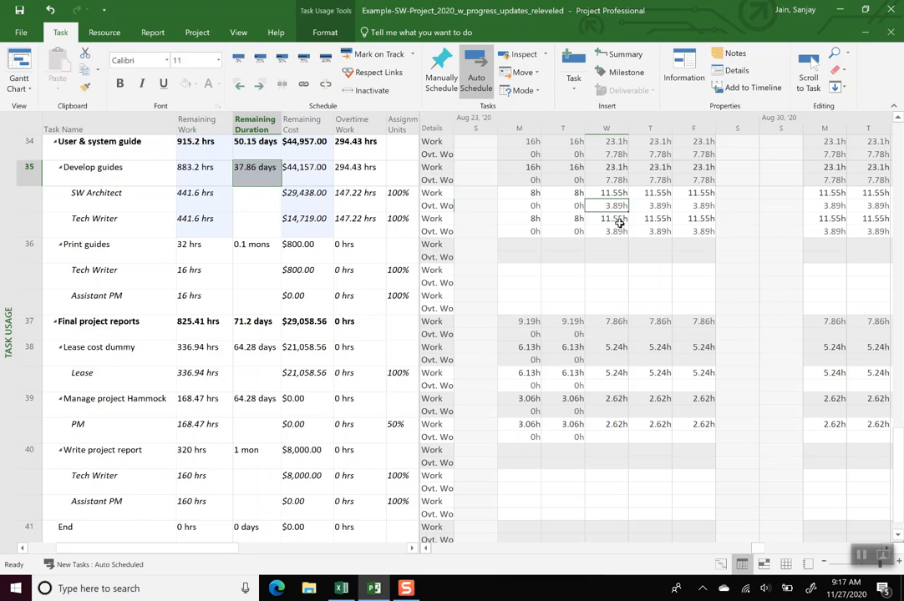
click(623, 232)
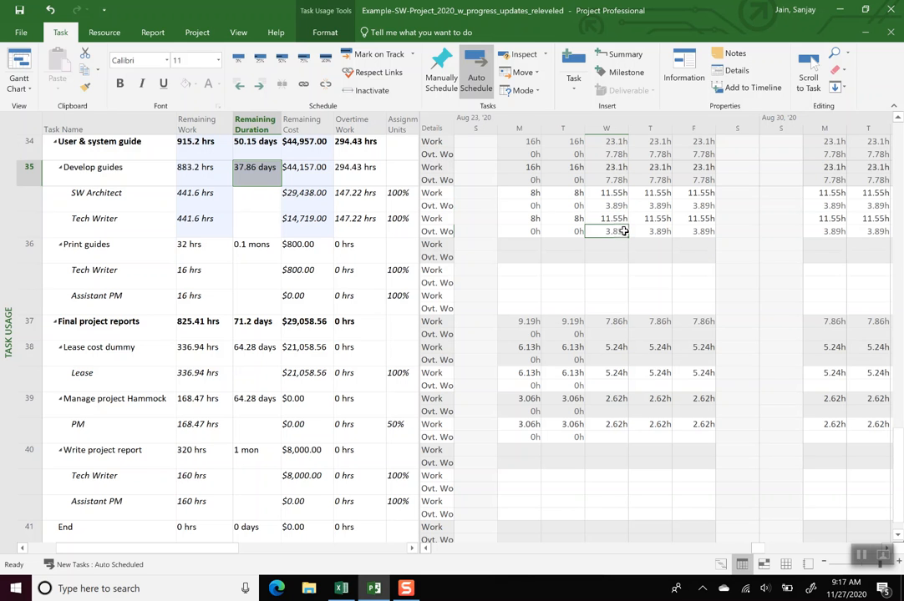
click(656, 233)
click(654, 204)
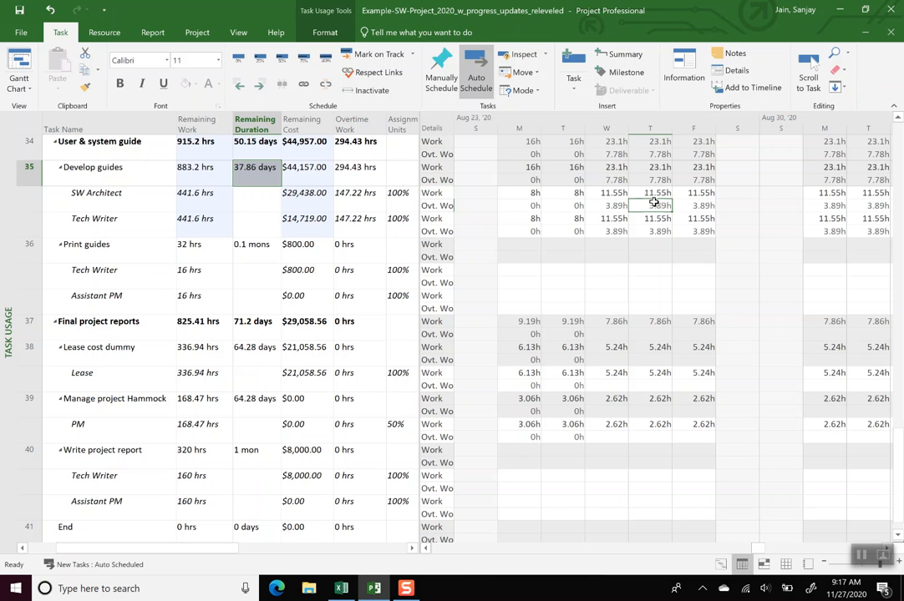
Look up the reduced duration for 20 overtime hours in Excel, and set Develop guides' remaining duration to 36.81 d in Project.
key(alt+Tab)
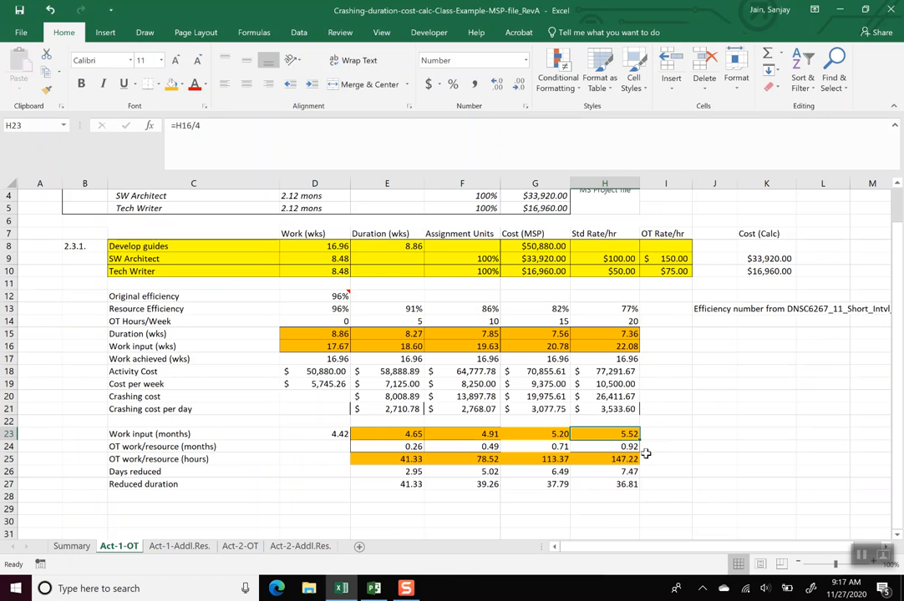
click(627, 484)
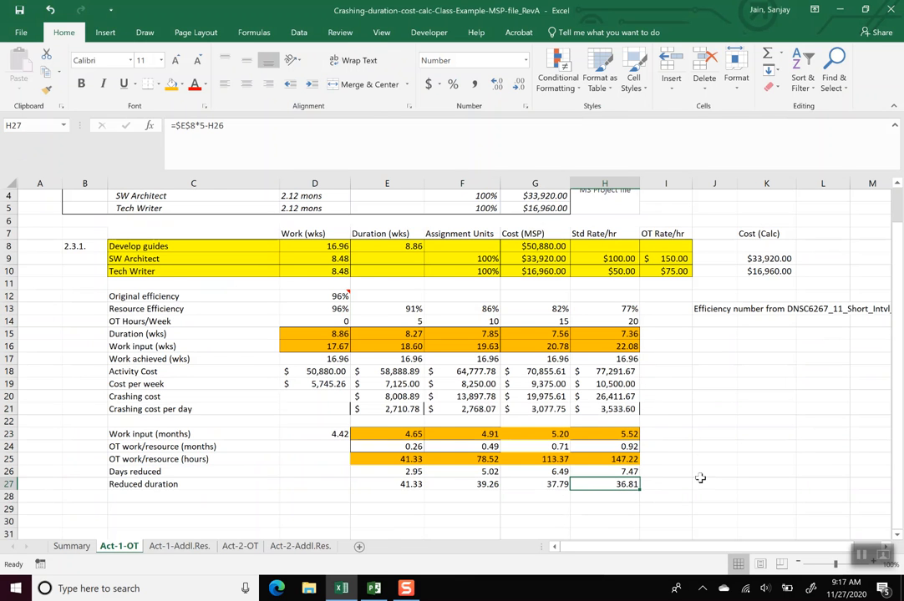
key(alt+Tab)
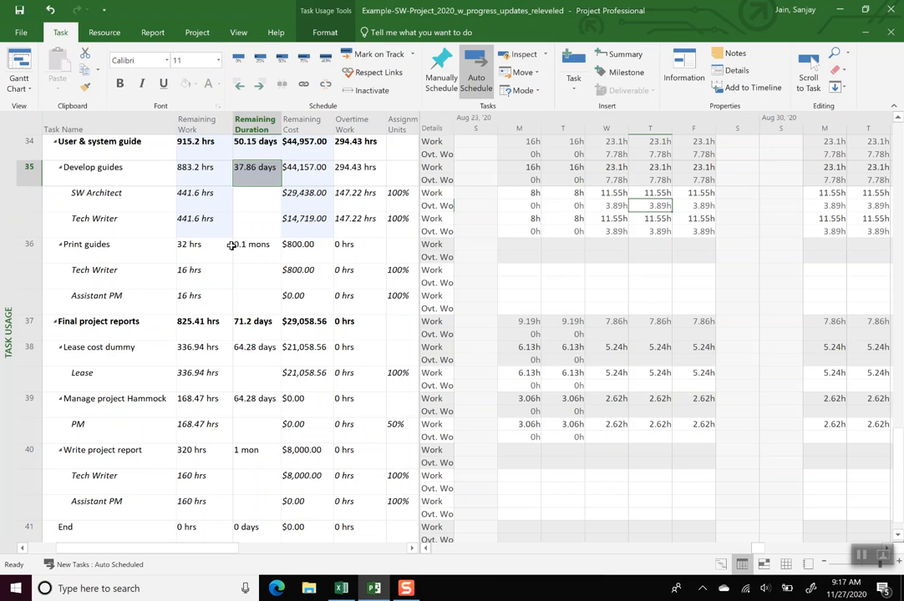
click(255, 198)
click(257, 203)
click(255, 173)
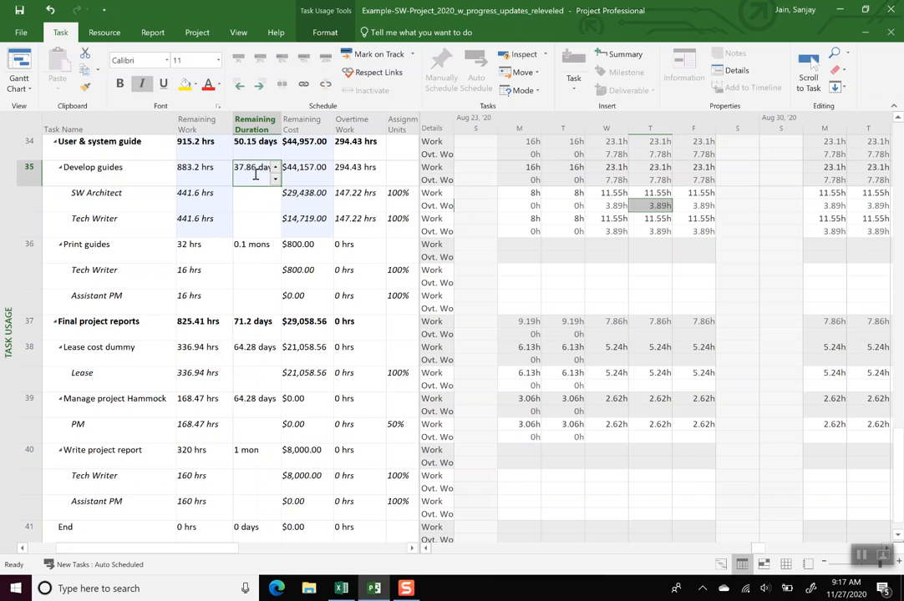
text(36.)
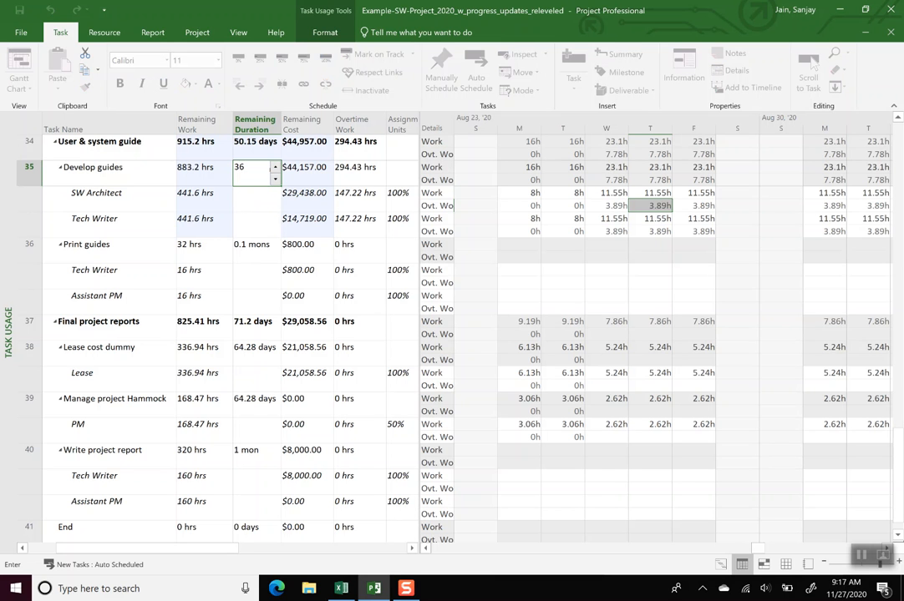
text(81 d)
key(Return)
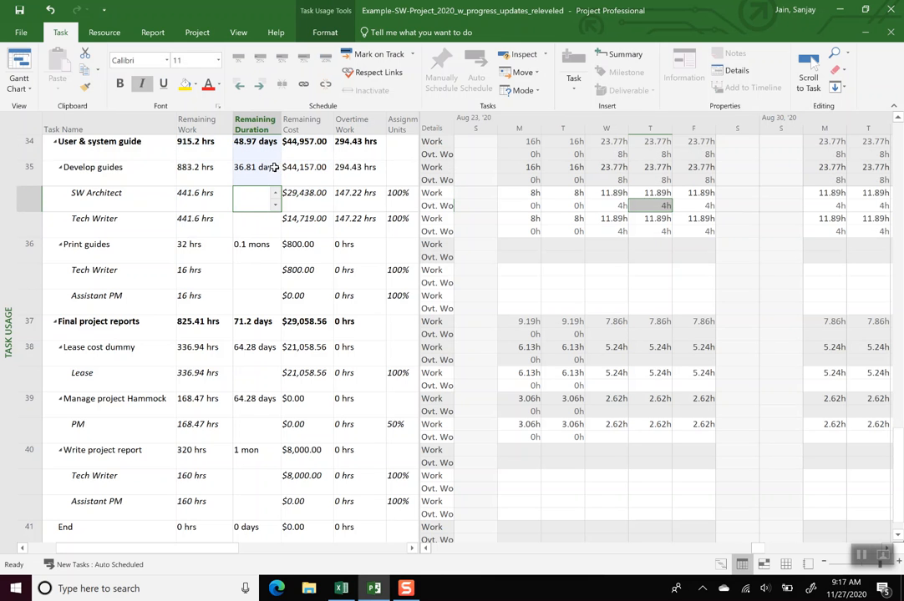
Review the daily overtime work of both Develop guides resources from Wednesday to Friday against the task's remaining duration.
click(621, 206)
key(Right)
key(Right)
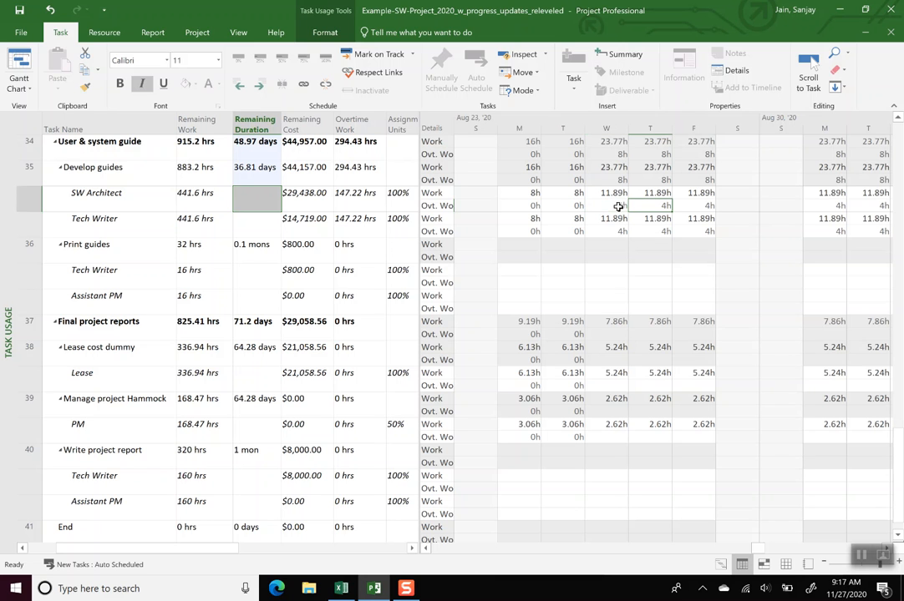
key(Left)
key(Left)
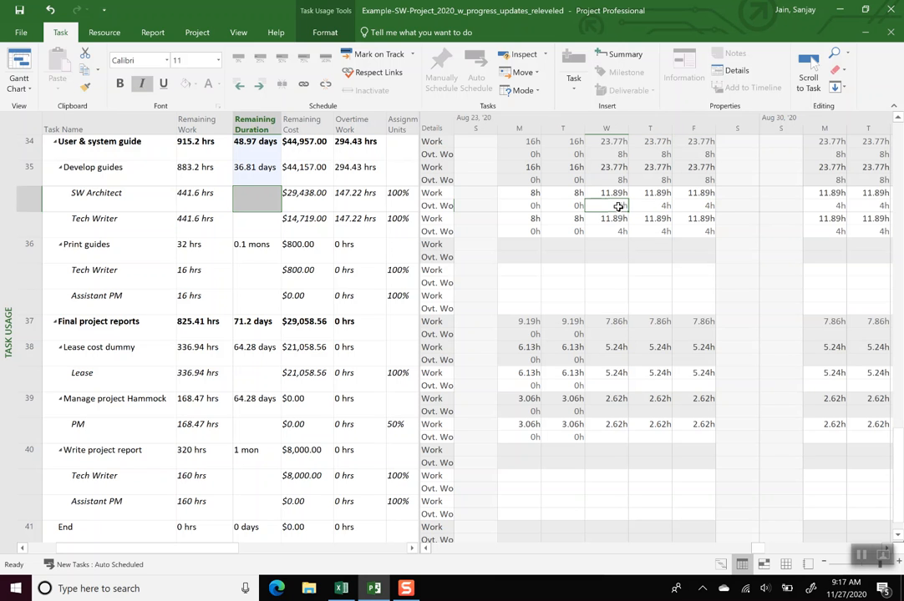
key(Down)
key(Right)
key(Right)
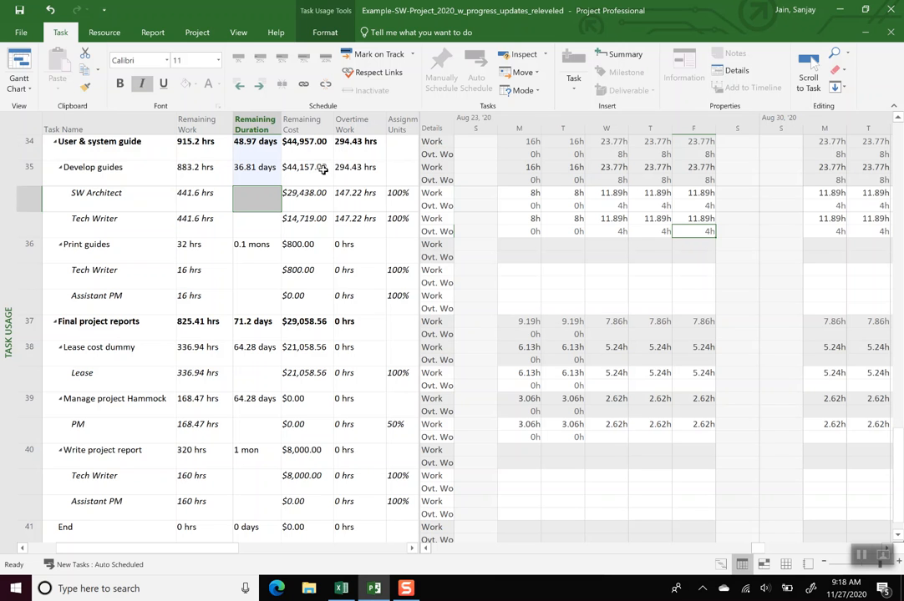
double_click(251, 167)
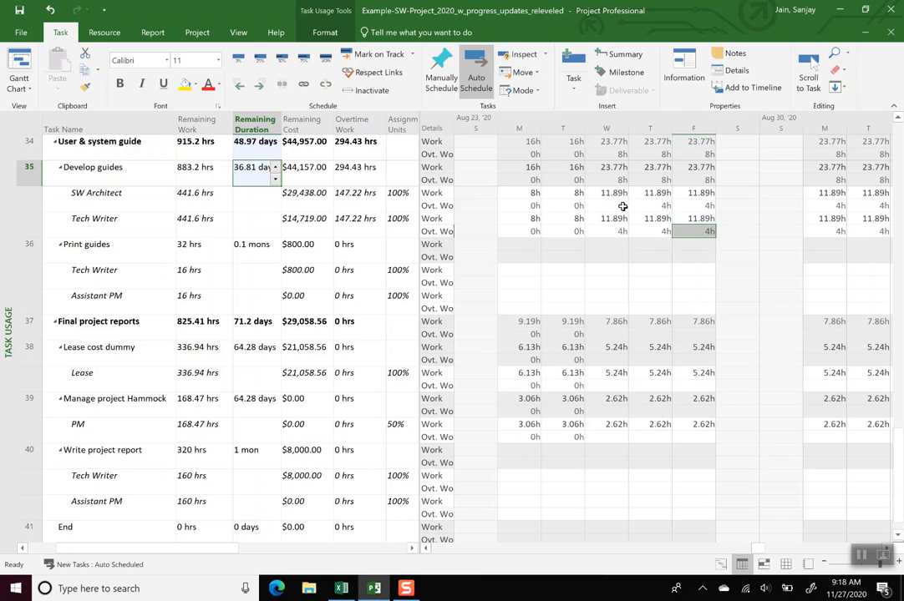
click(620, 207)
click(622, 230)
click(643, 232)
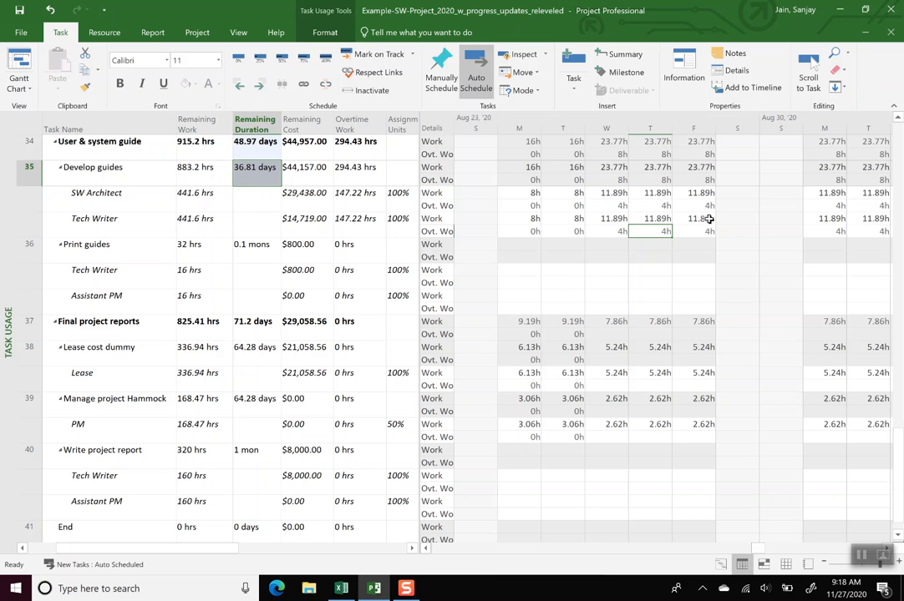
Change the task type of Write project report to Fixed Work in its task information.
click(29, 460)
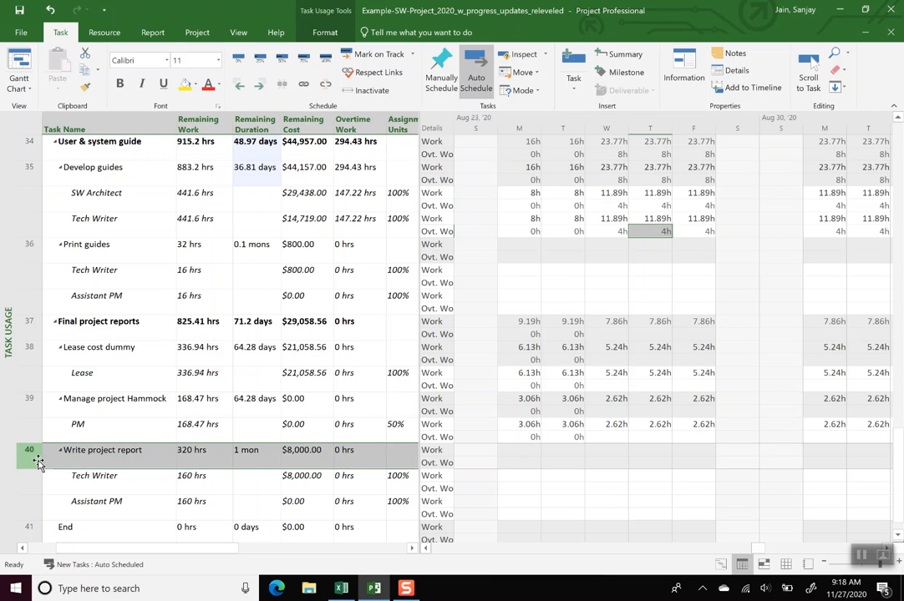
right_click(103, 459)
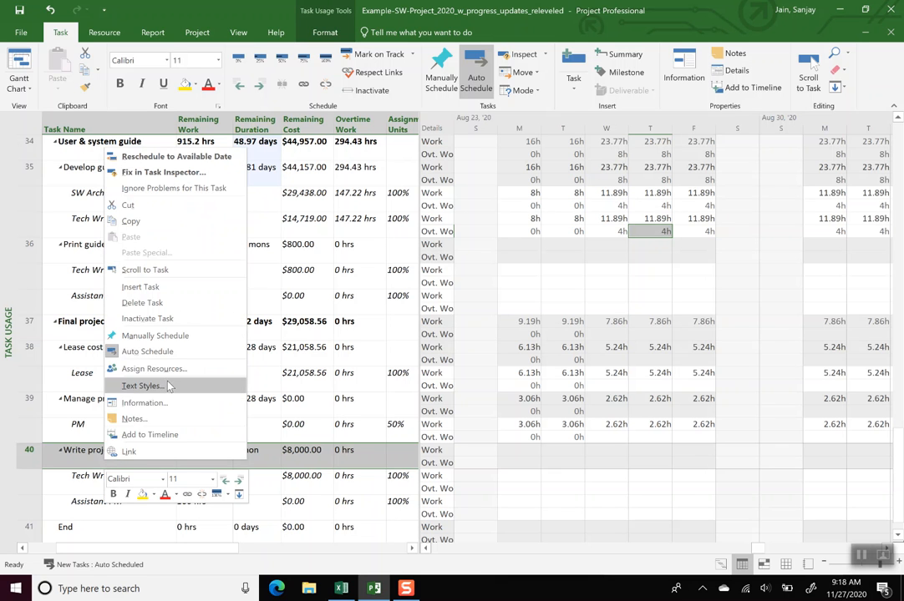
click(168, 404)
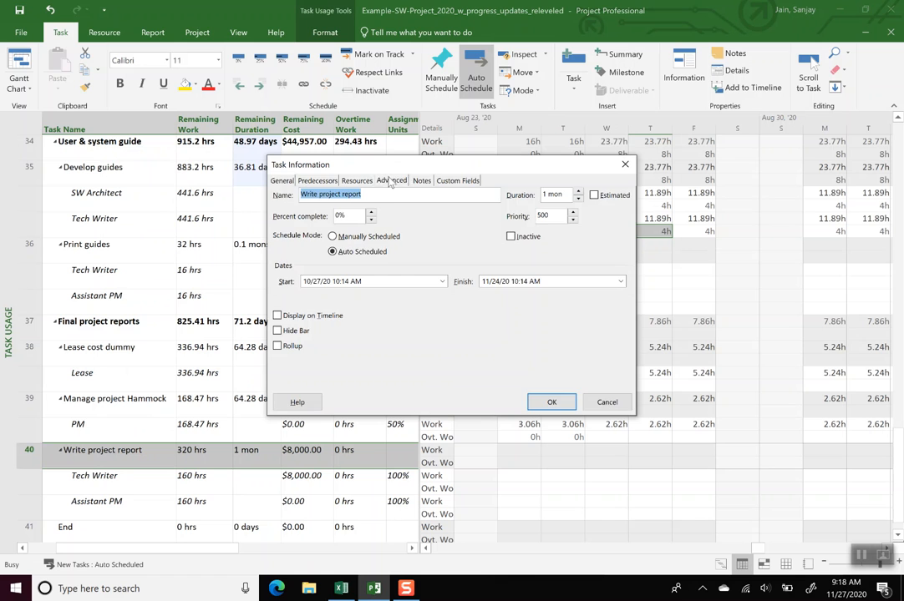
click(391, 180)
click(451, 288)
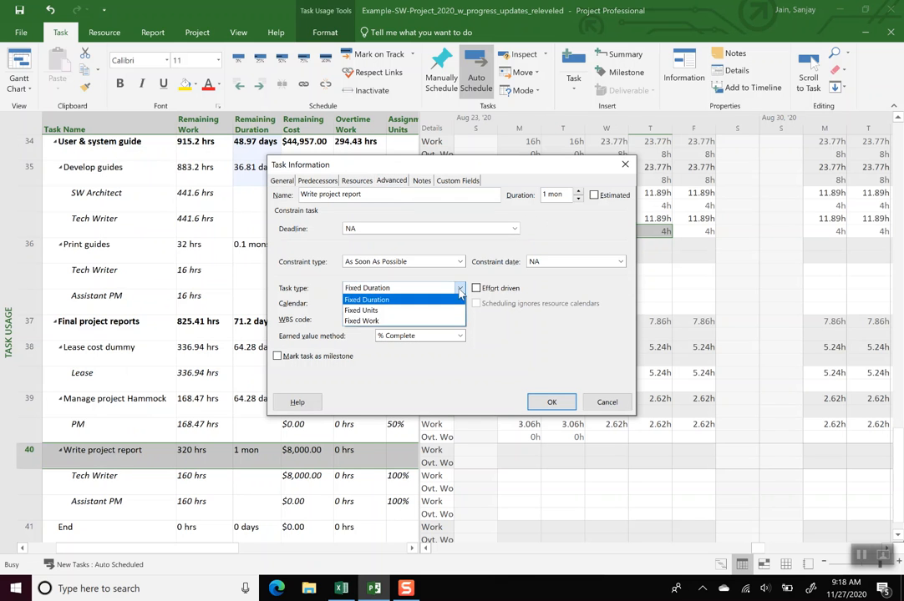
click(441, 320)
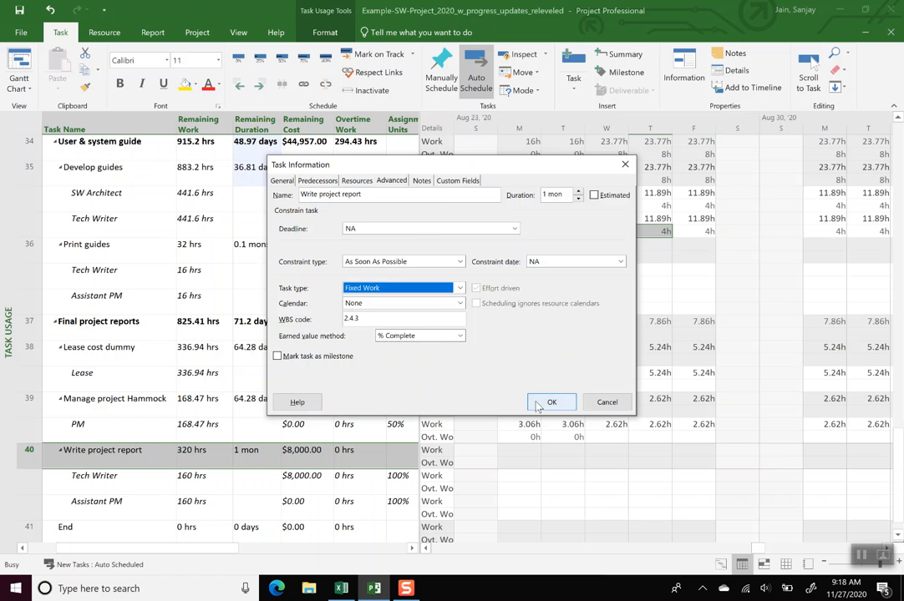
click(536, 402)
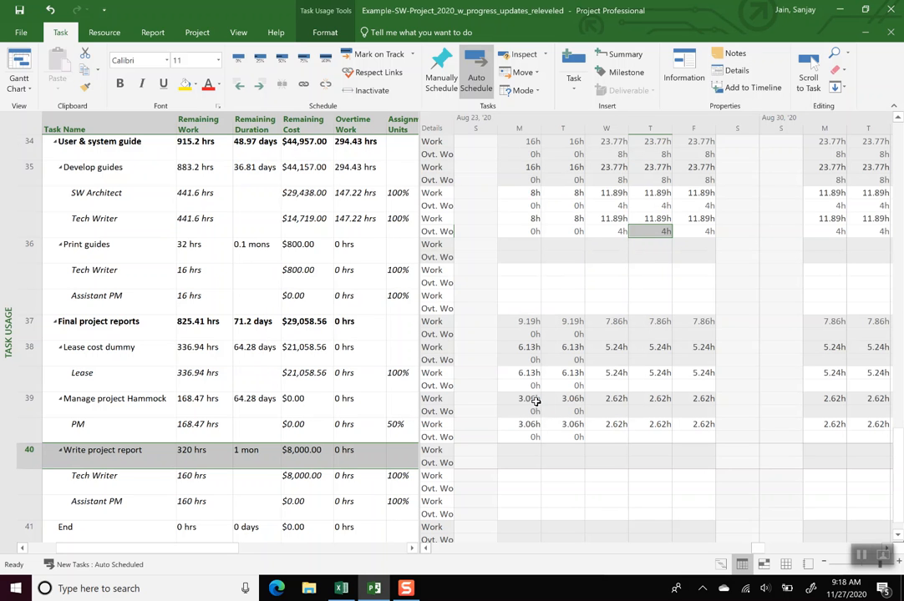
Switch to Excel and examine the duration and overtime hours per resource for 20 overtime hours a week on the Act-2-OT sheet.
key(alt+Tab)
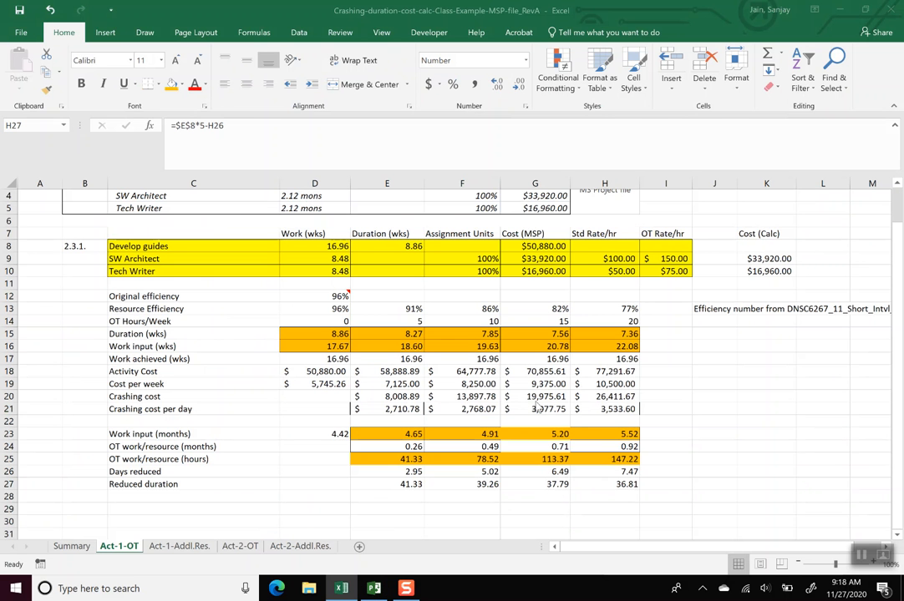
click(300, 547)
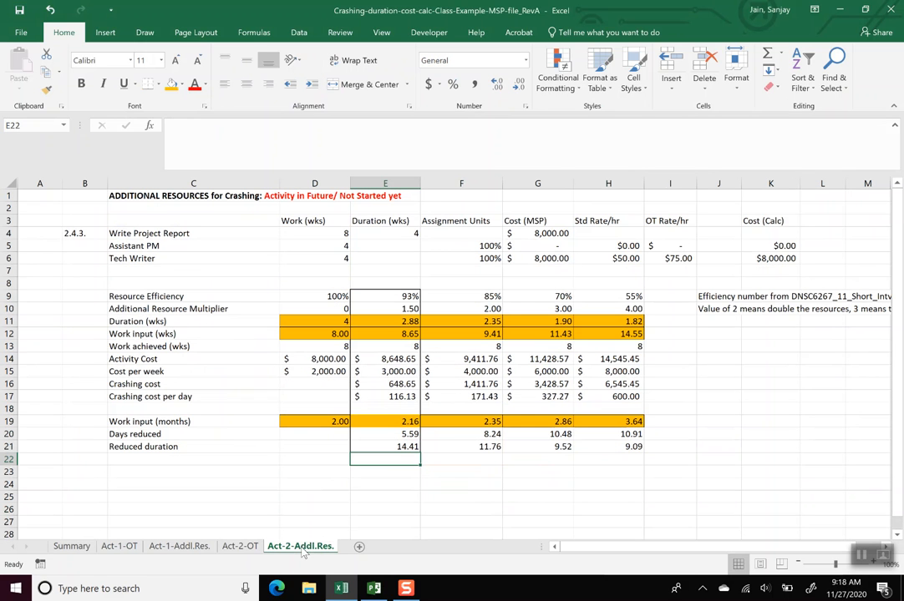
click(702, 459)
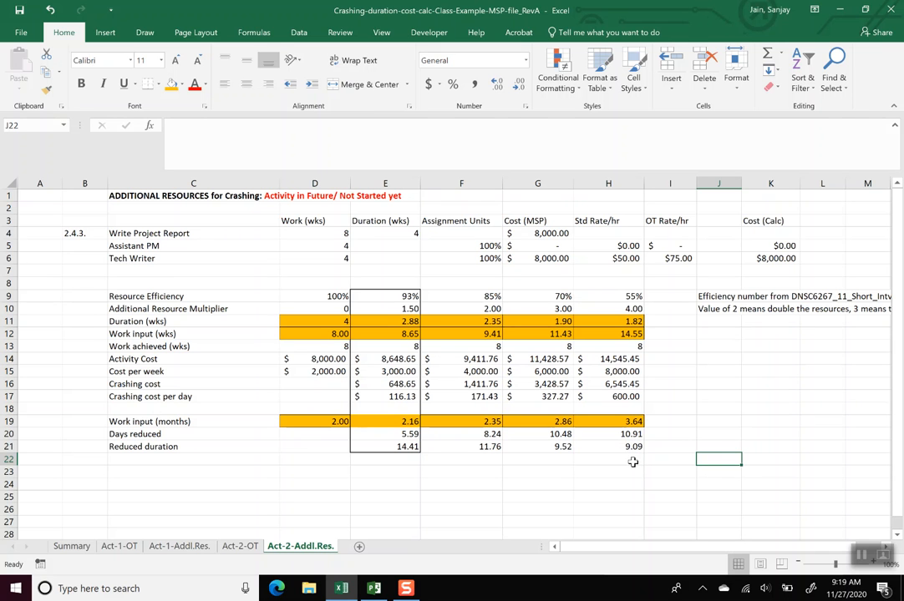
click(240, 546)
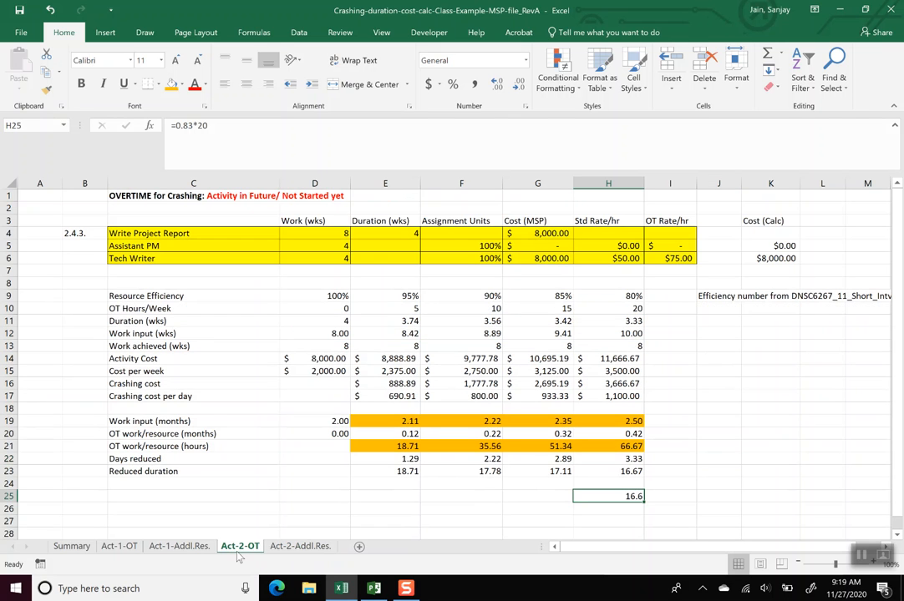
click(607, 461)
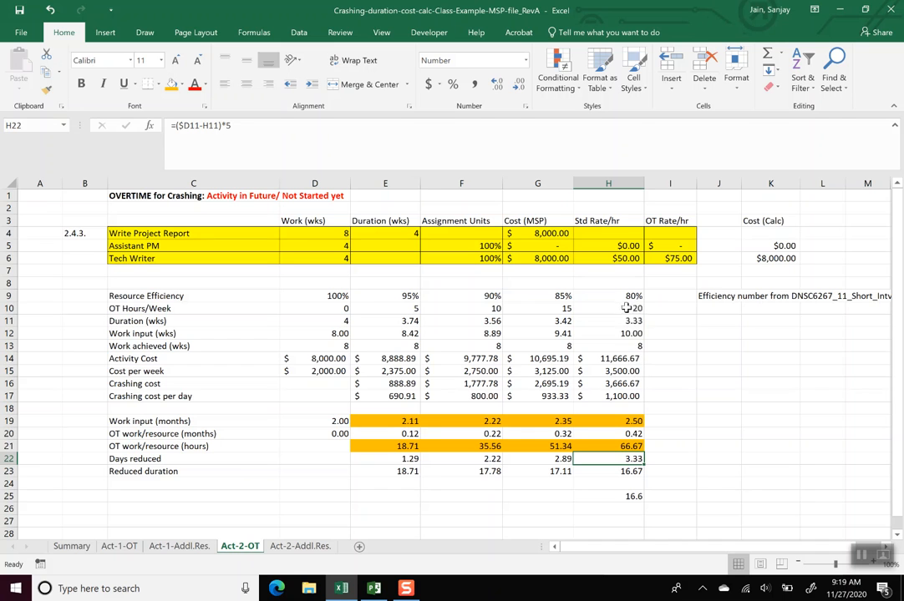
click(633, 447)
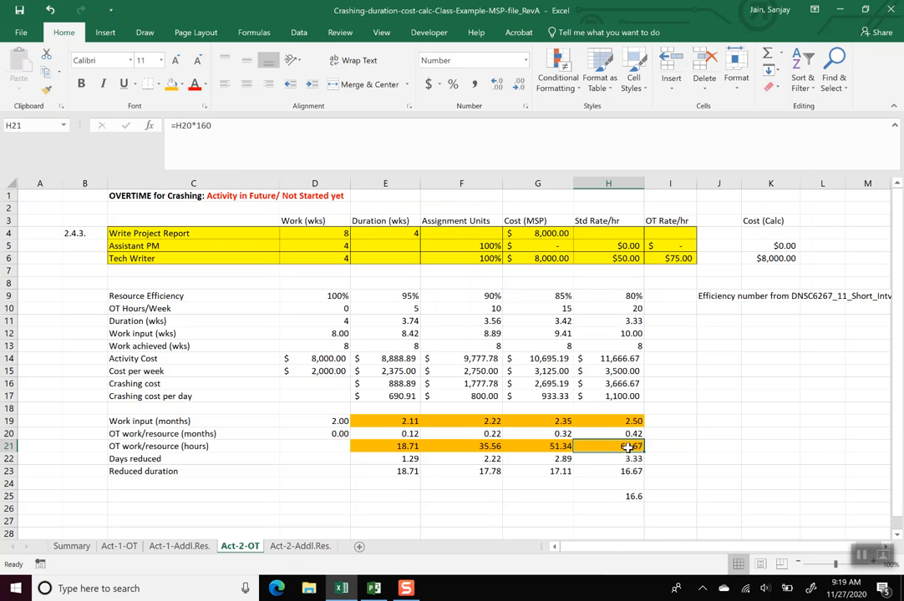
click(636, 308)
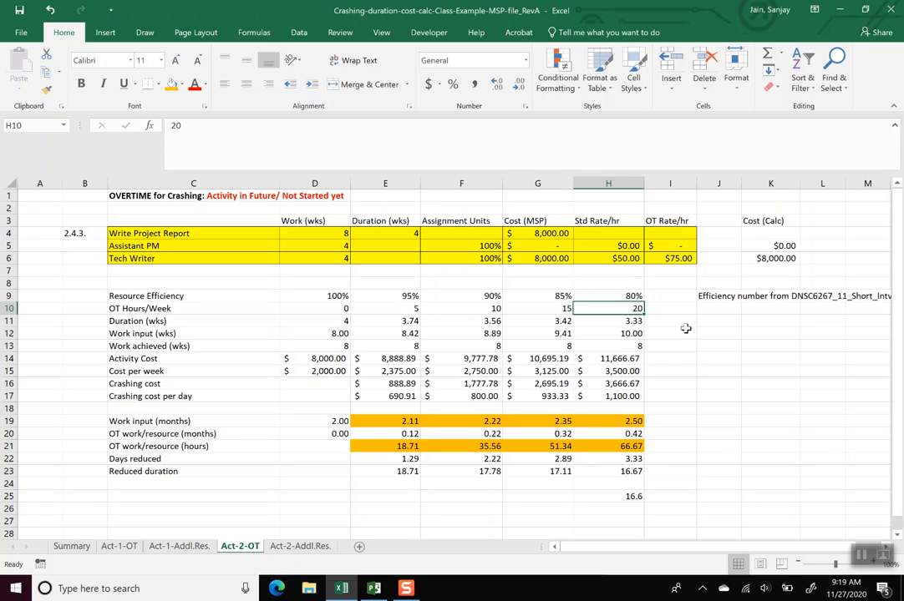
click(616, 448)
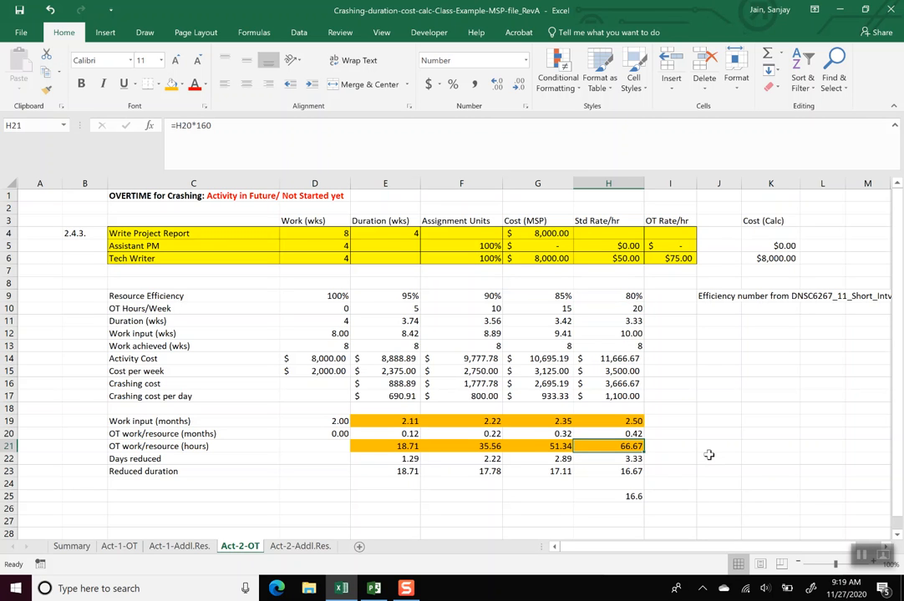
click(386, 234)
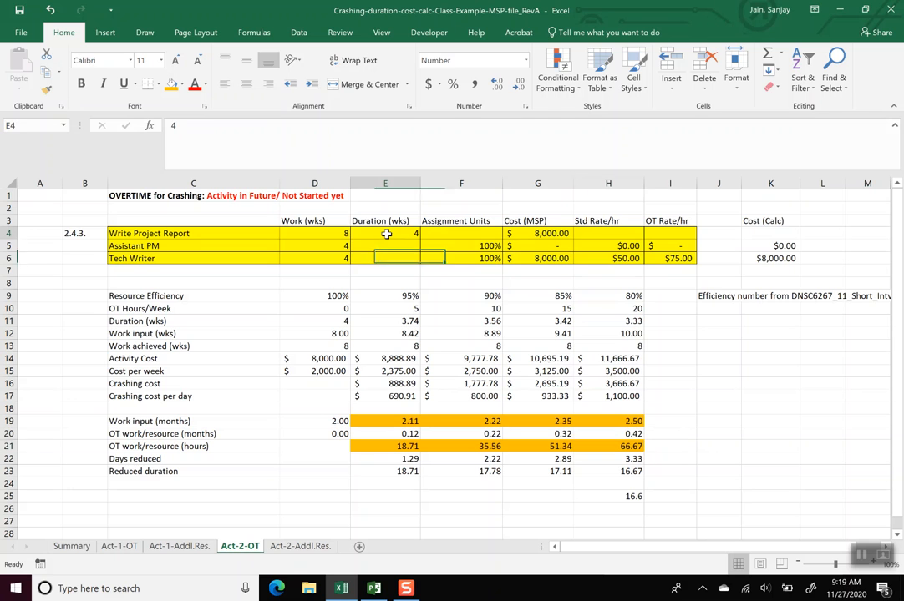
click(621, 322)
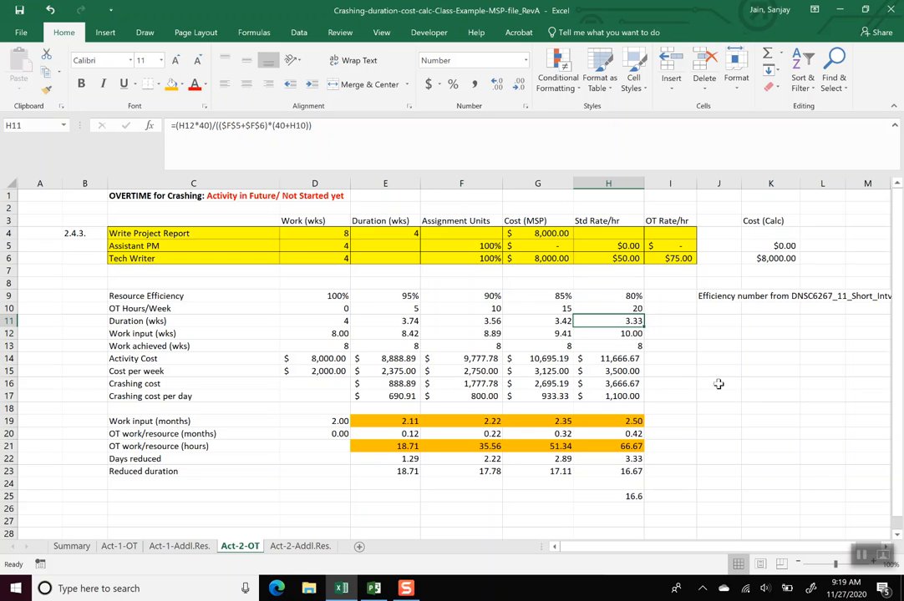
click(639, 446)
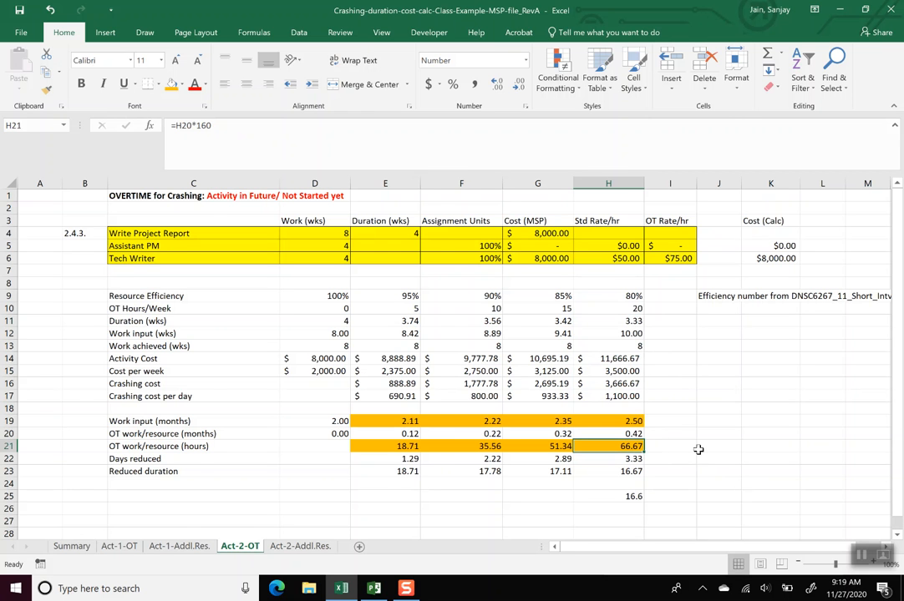
Switch back to Project, go to task ID 40 in the timesheet, and review Tech Writer's daily work on Write project report.
key(alt+Tab)
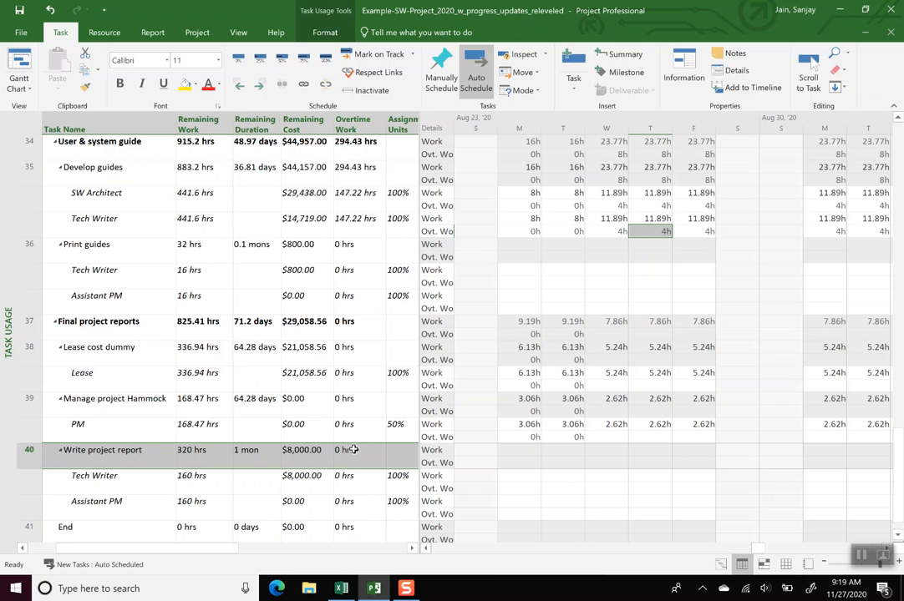
click(342, 476)
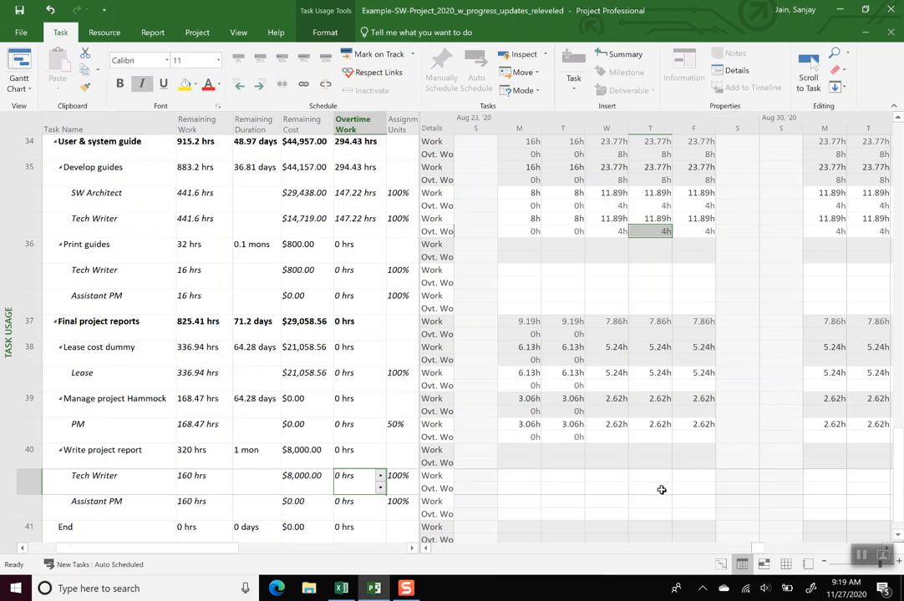
key(ctrl+g)
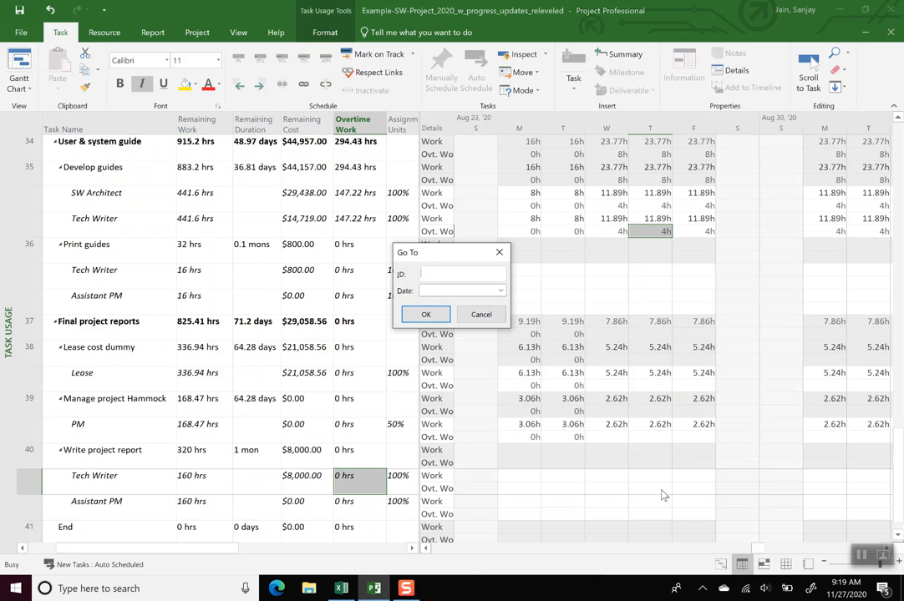
text(40)
key(Return)
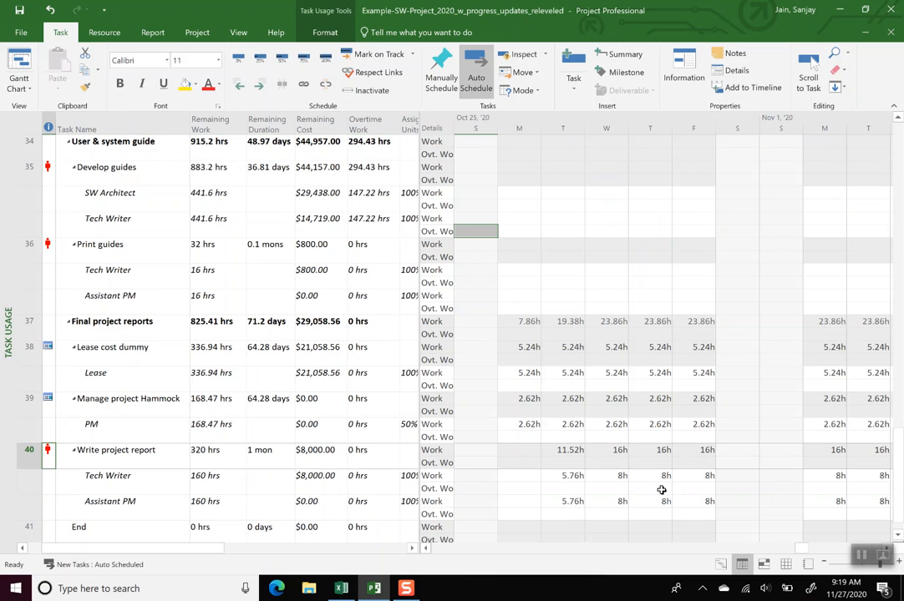
click(623, 478)
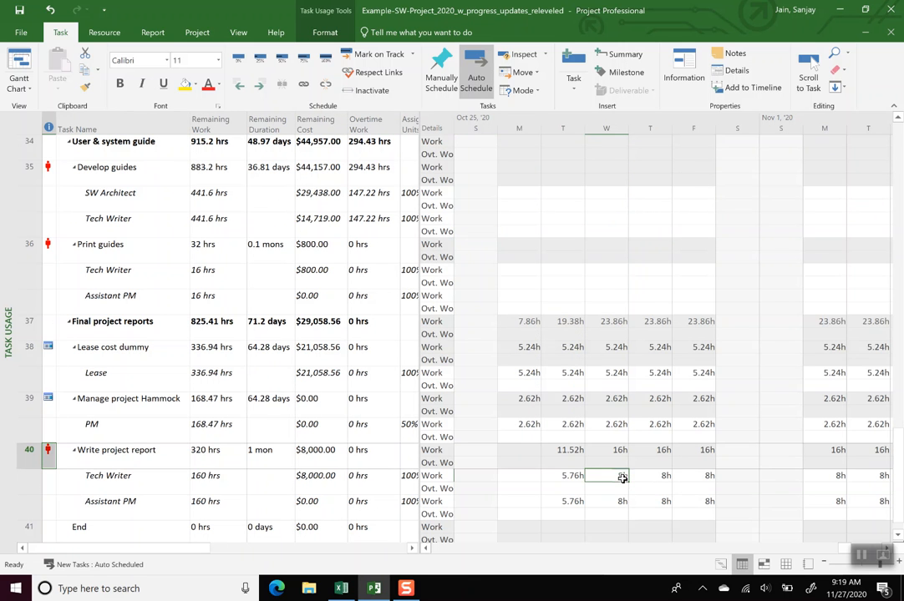
key(Right)
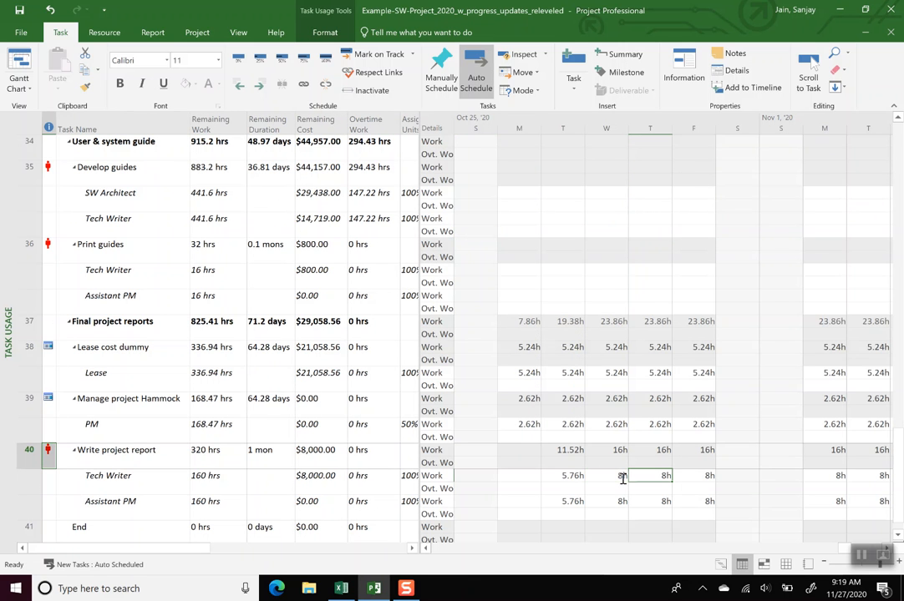
click(559, 475)
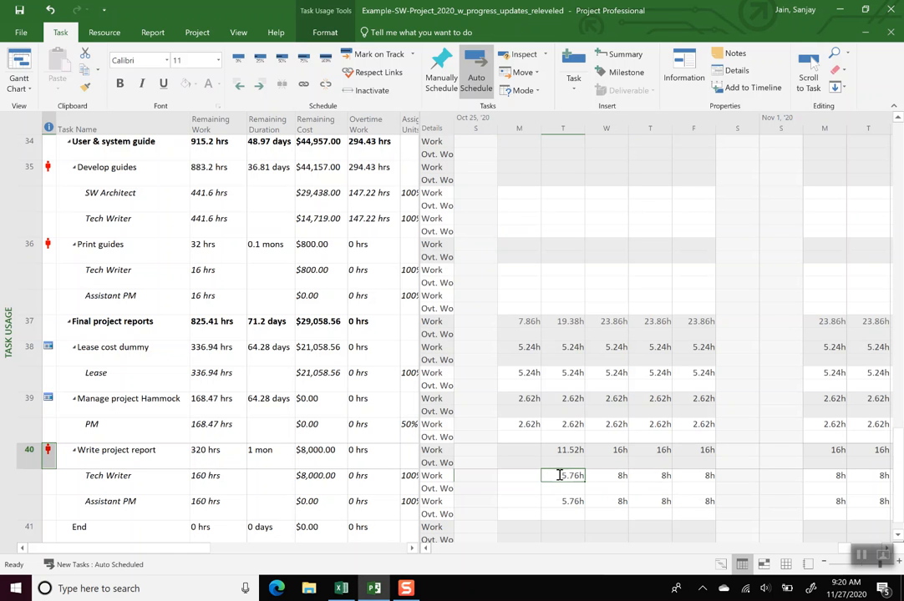
key(Right)
key(Right)
key(Right)
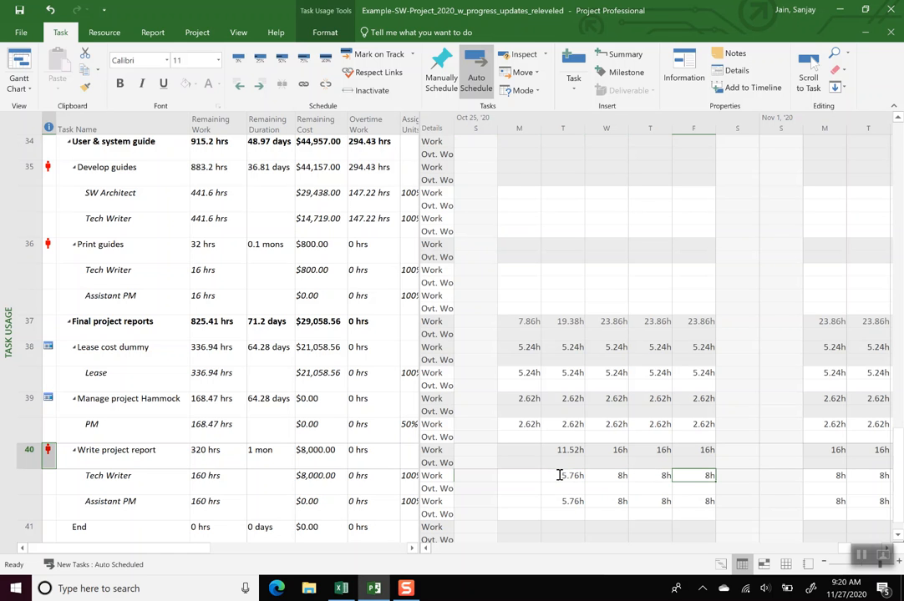
Set the overtime work of both Tech Writer and Assistant PM on Write project report to 66.67 hrs.
click(364, 479)
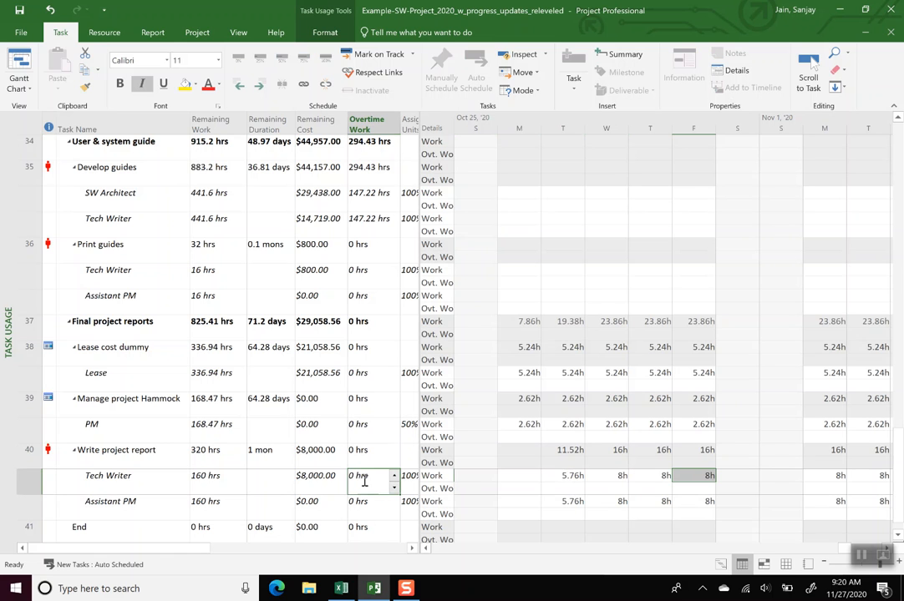
text(66)
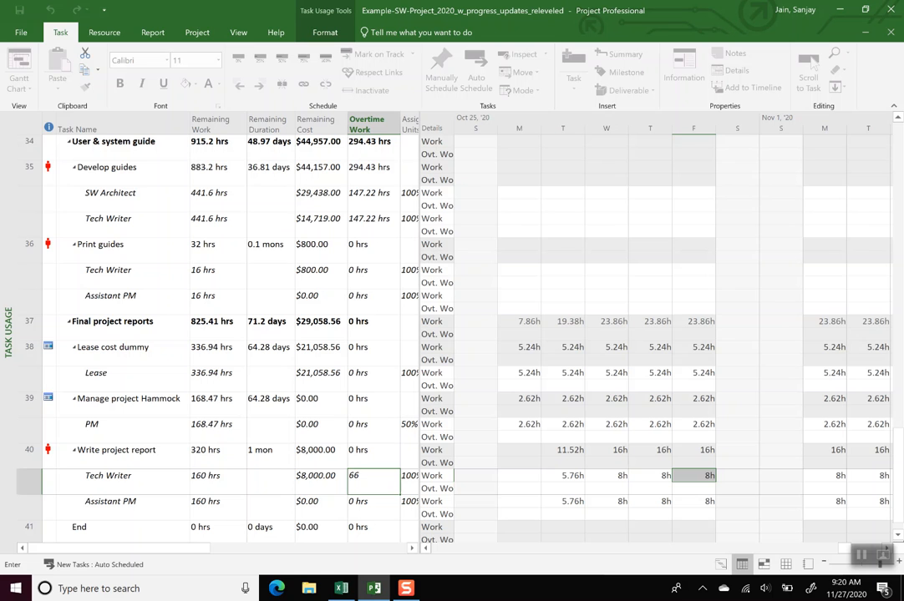
text(.67 hrs)
key(Return)
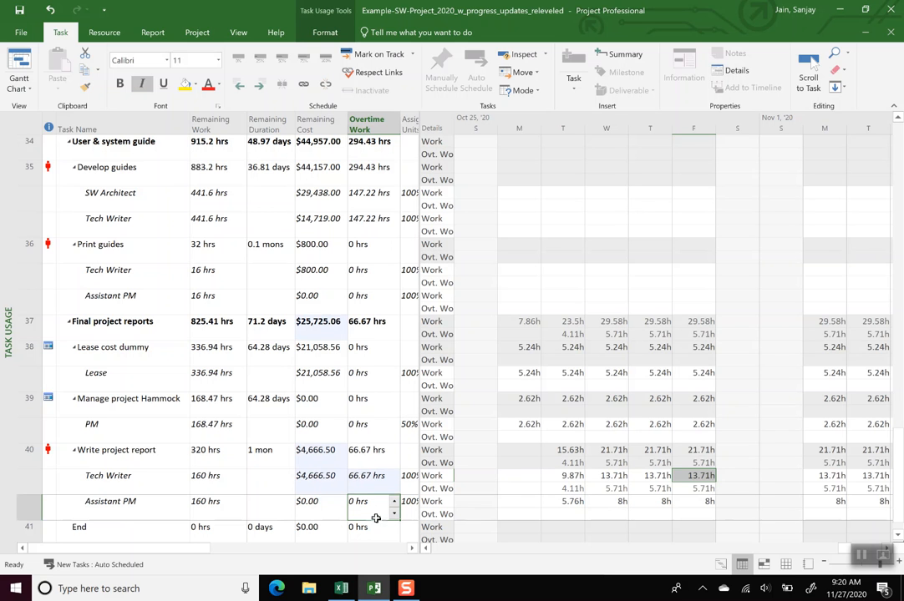
text(66)
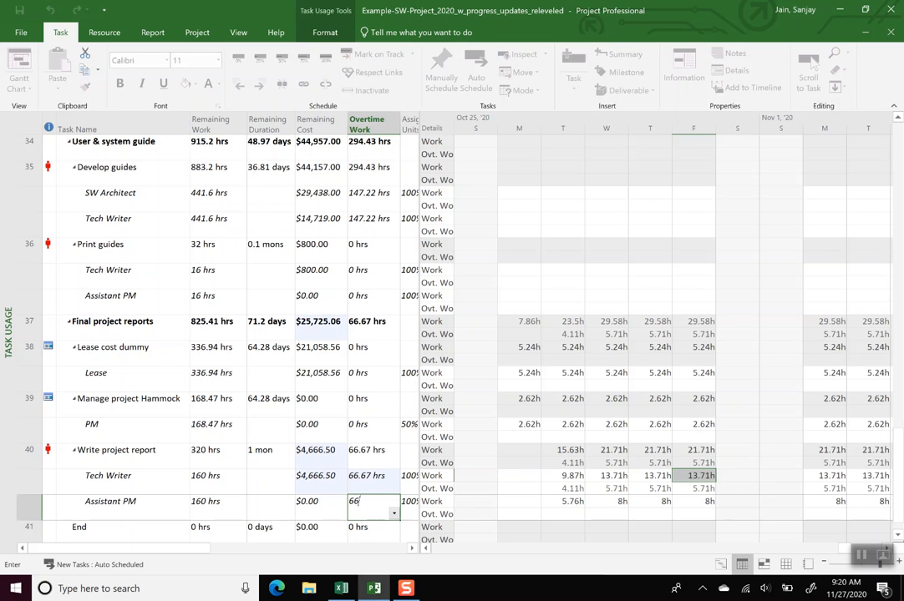
text(.67)
key(Return)
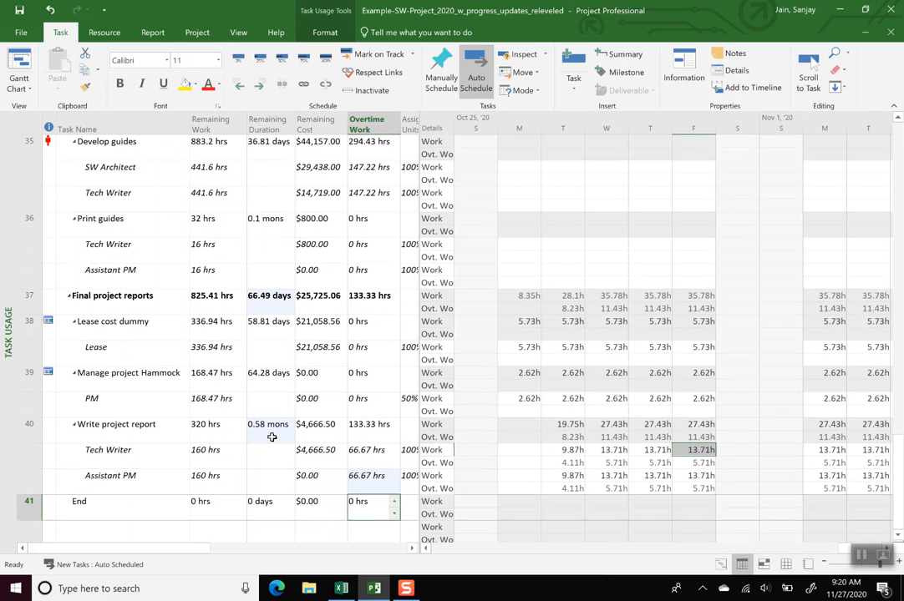
Look up the work input in months for 20 overtime hours a week in Excel, and return to Project.
click(219, 429)
key(alt+Tab)
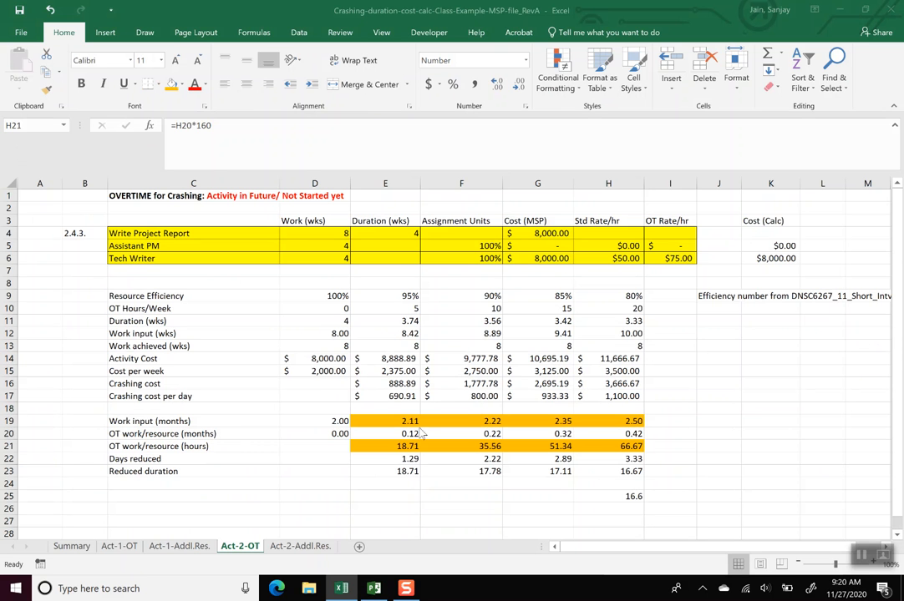
click(607, 420)
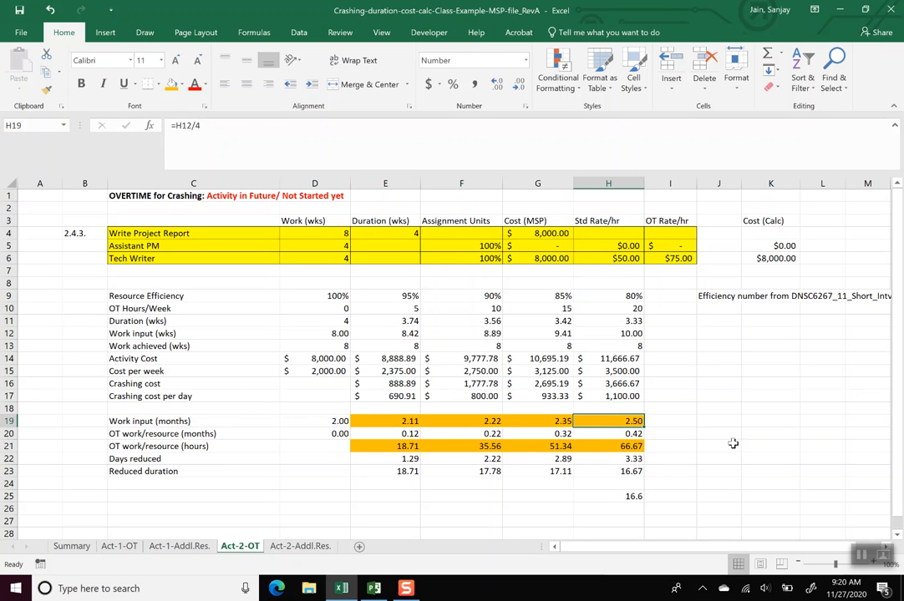
key(alt+Tab)
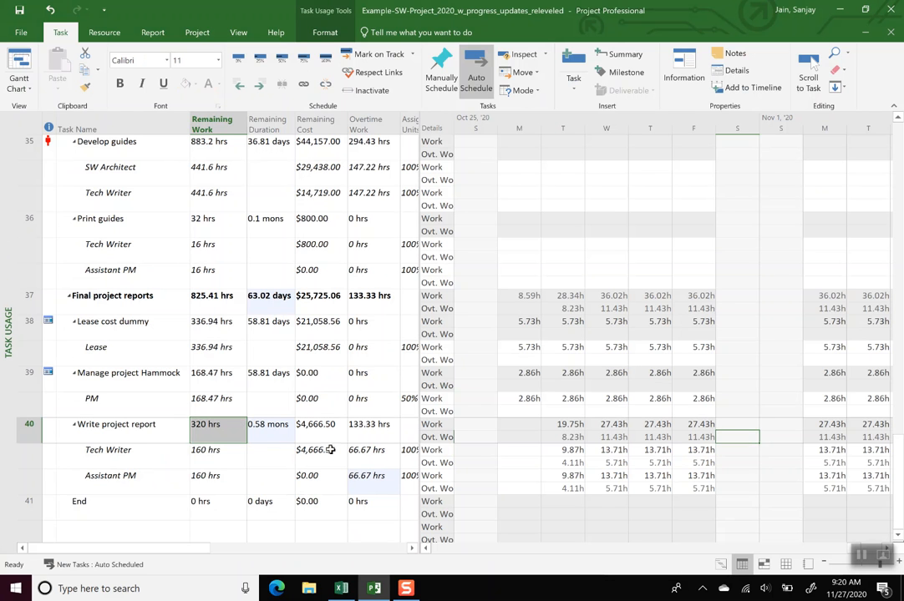
Try 322.5 hrs as the remaining work of Write project report and undo that change.
click(200, 429)
text(2.5)
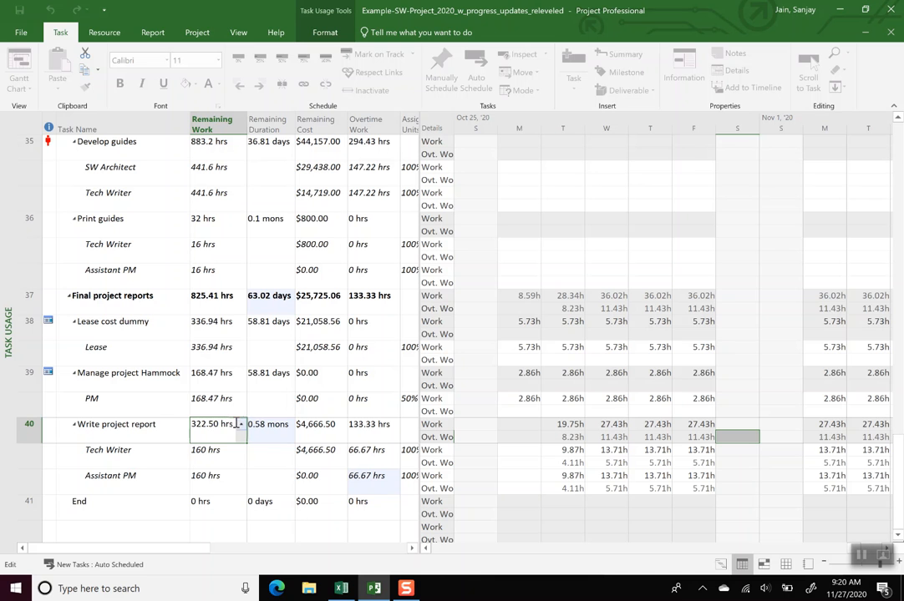
key(Return)
click(210, 426)
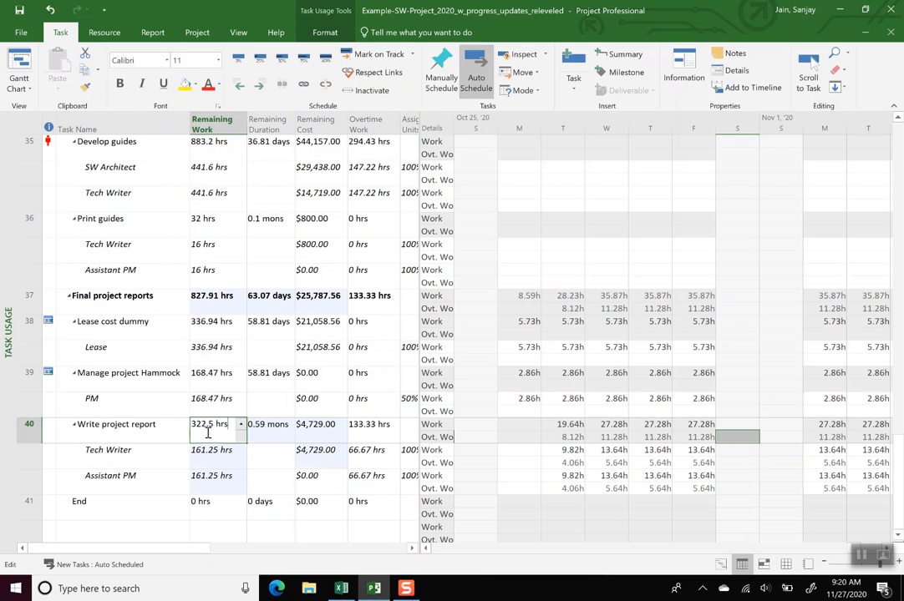
click(210, 451)
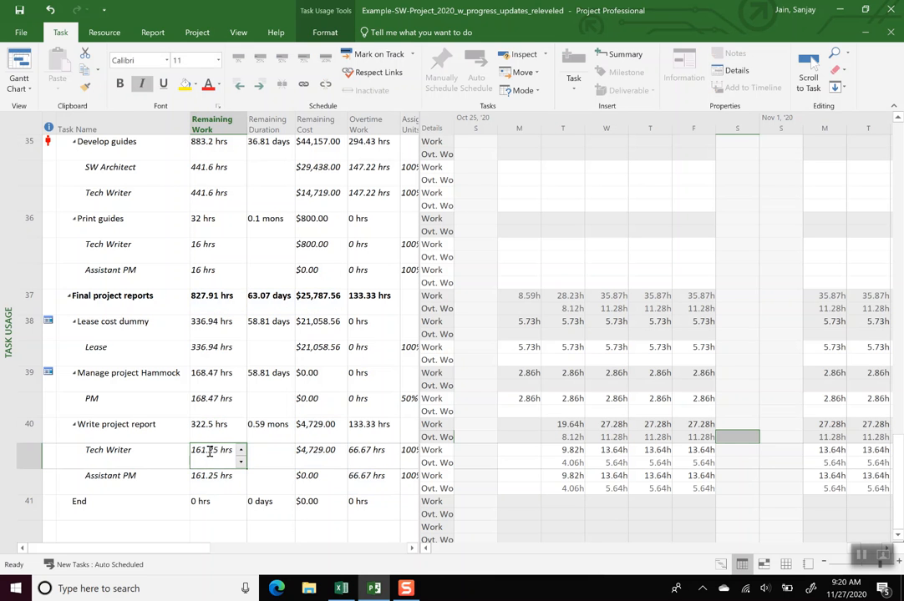
key(Up)
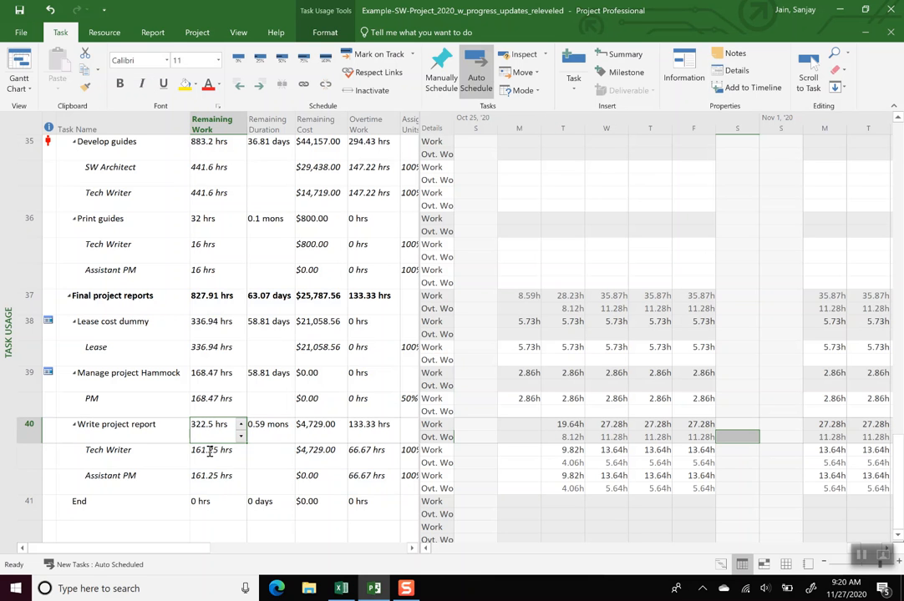
key(ctrl+z)
key(ctrl+z)
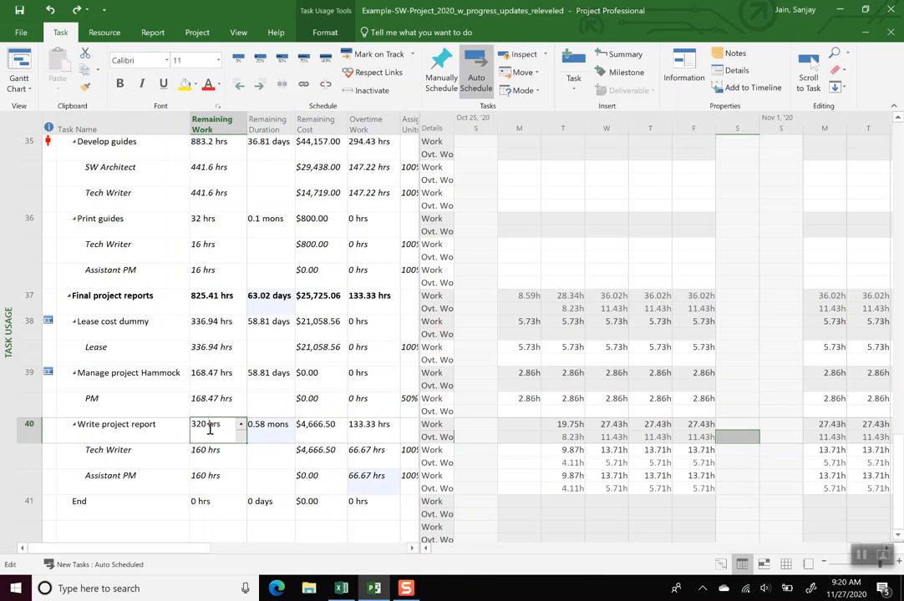
Set the remaining work of Write project report to 2.5 mon and check Tech Writer's Wednesday overtime.
click(210, 426)
text(2)
key(BackSpace)
key(BackSpace)
key(BackSpace)
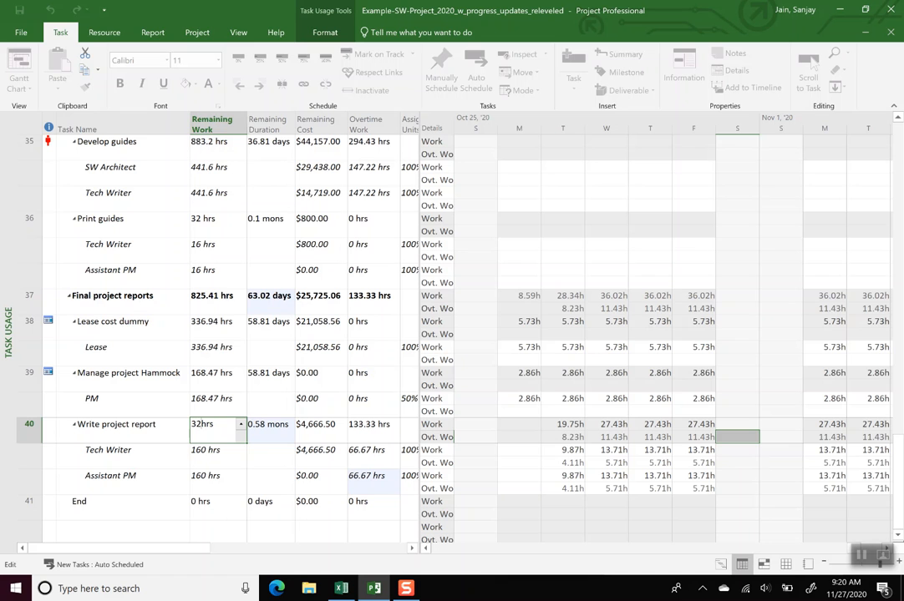
key(Delete)
key(Delete)
key(Delete)
key(BackSpace)
key(BackSpace)
text(2.5 mon)
key(Return)
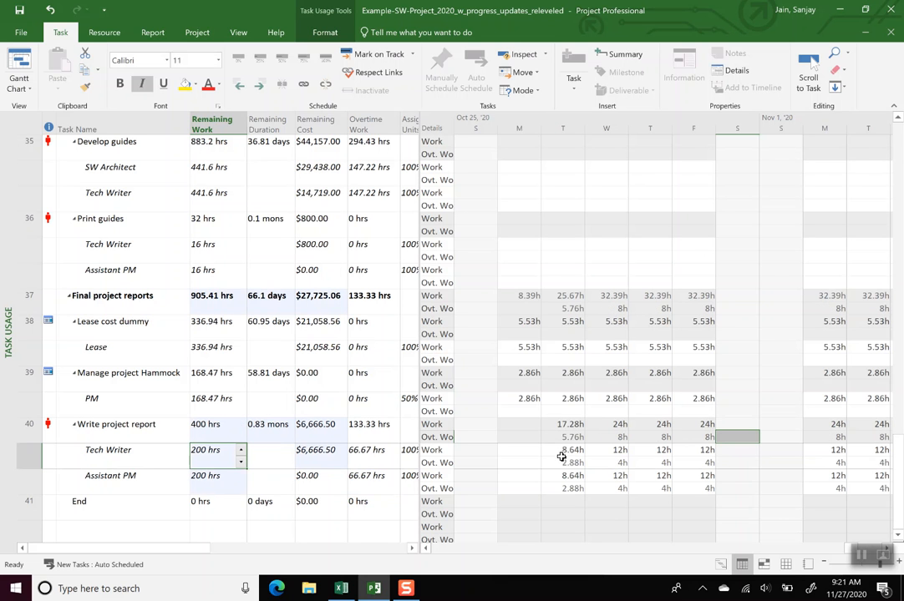
click(616, 464)
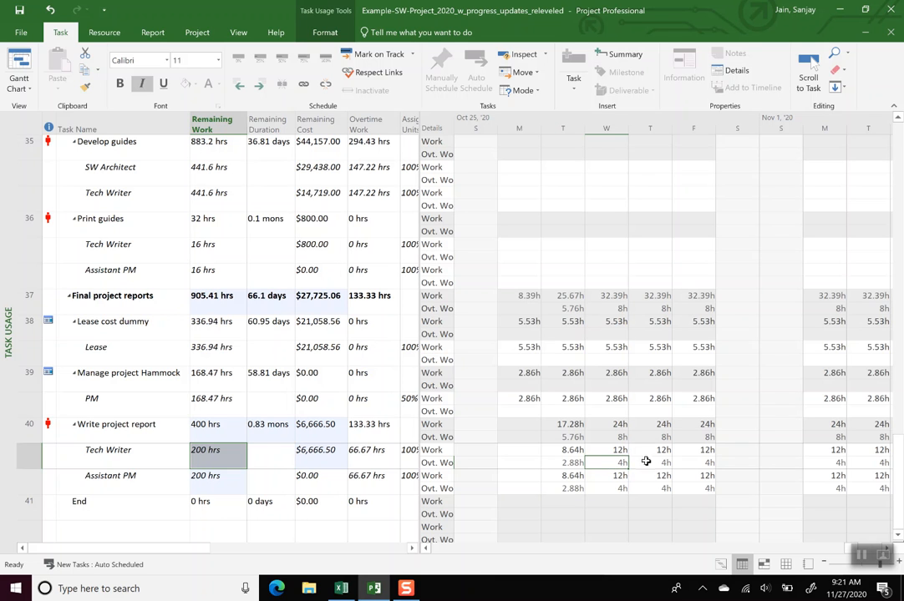
Check Tech Writer's Thursday and Friday work and overtime on Write project report, and the task's remaining duration.
click(652, 462)
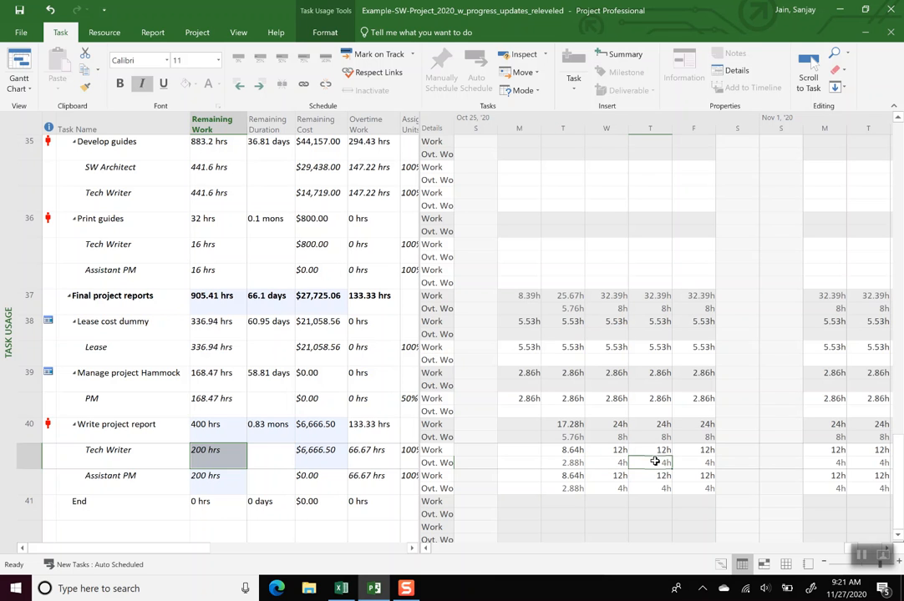
click(696, 450)
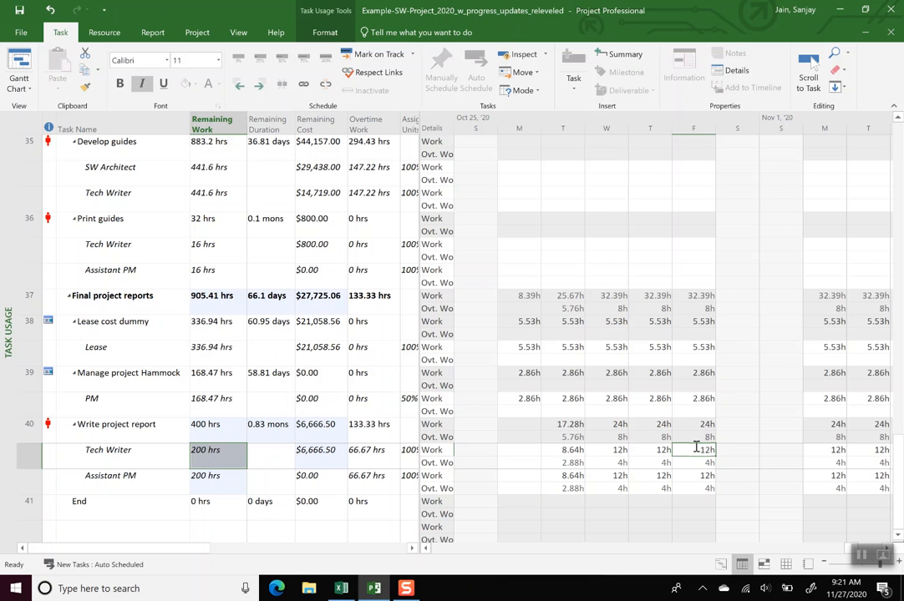
click(700, 463)
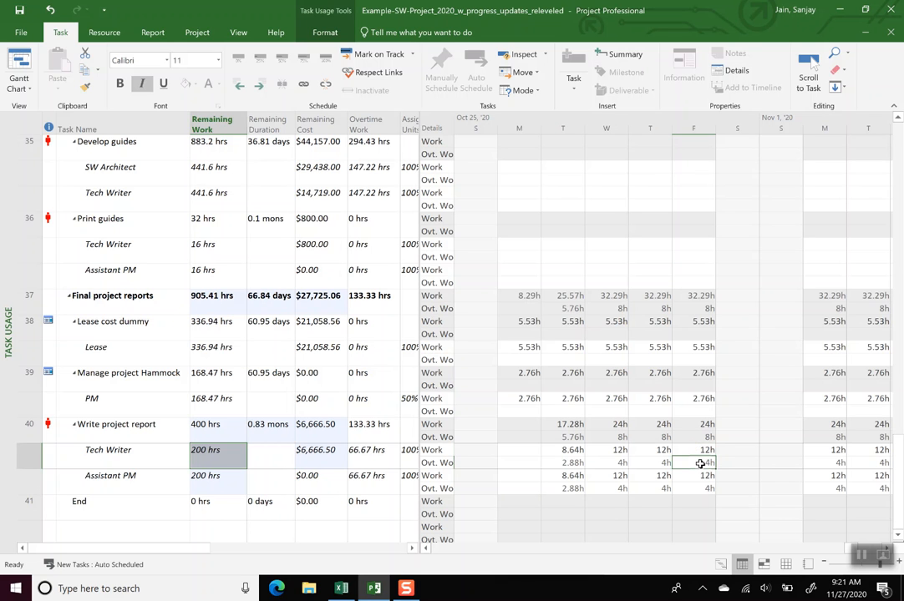
click(699, 452)
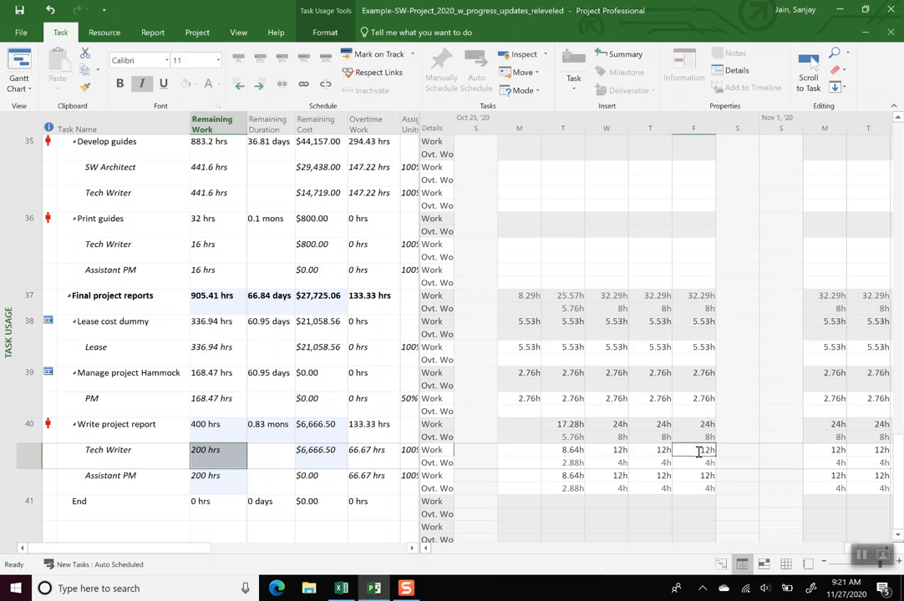
click(267, 424)
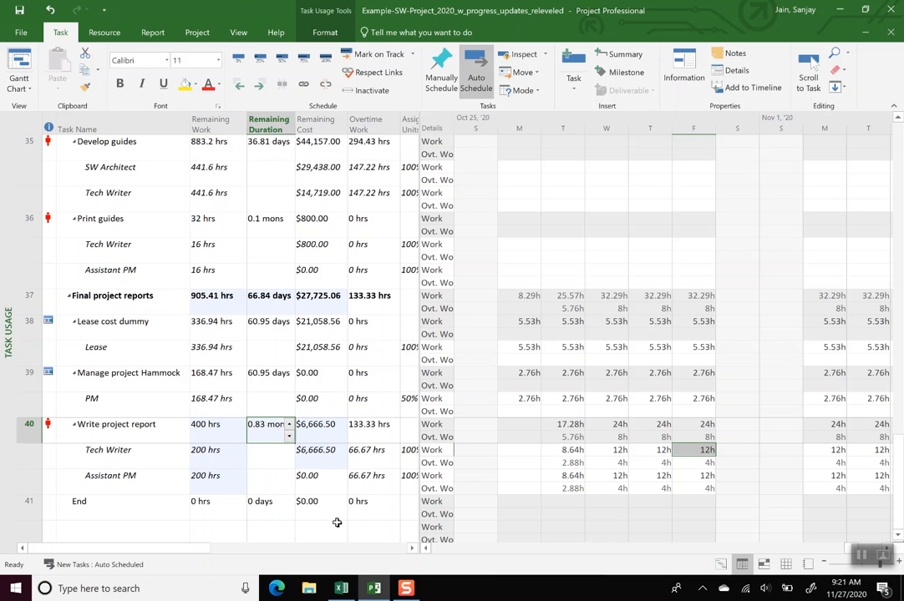
Switch to Excel and compare the =0.83*20 check in H25 with the reduced duration for 20 overtime hours a week.
key(alt+Tab)
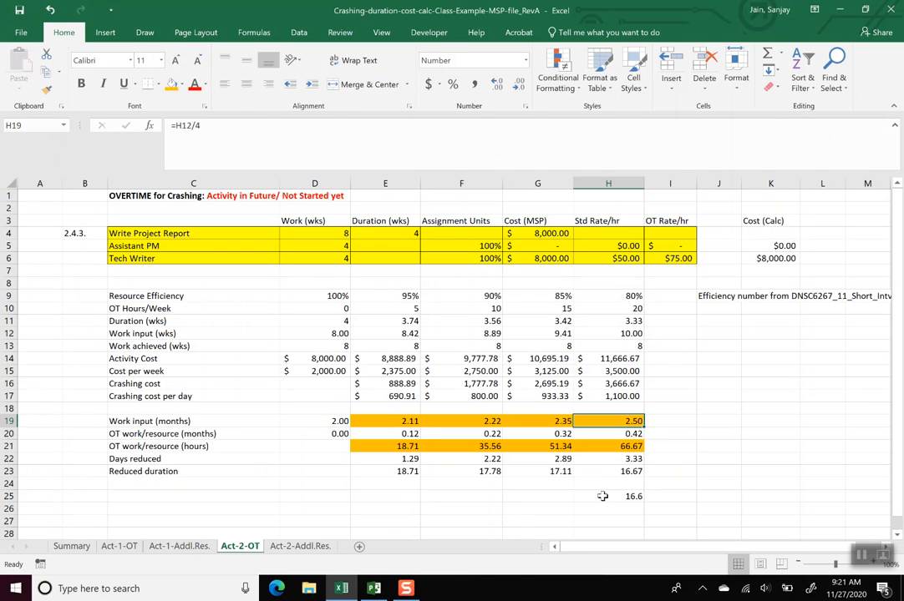
click(200, 125)
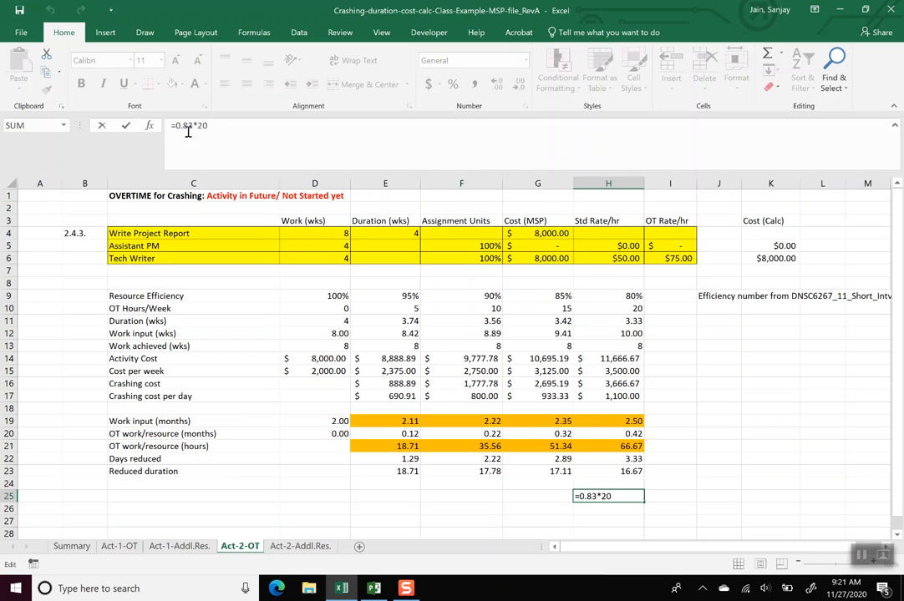
key(Return)
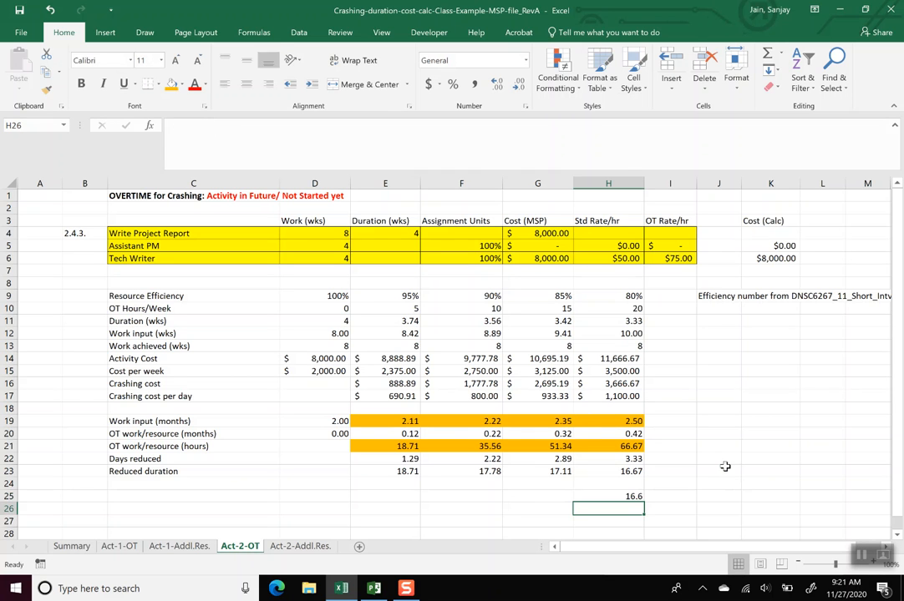
click(630, 496)
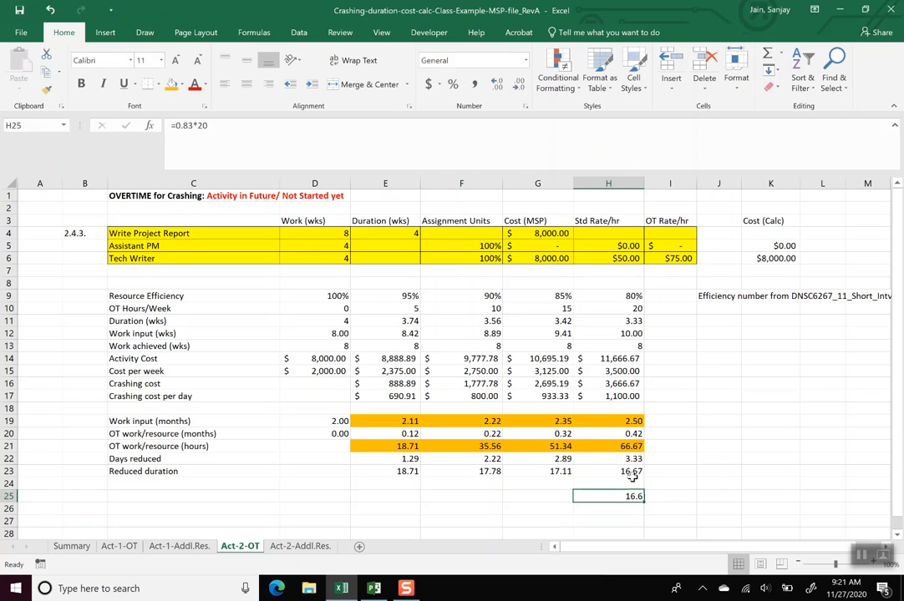
click(632, 471)
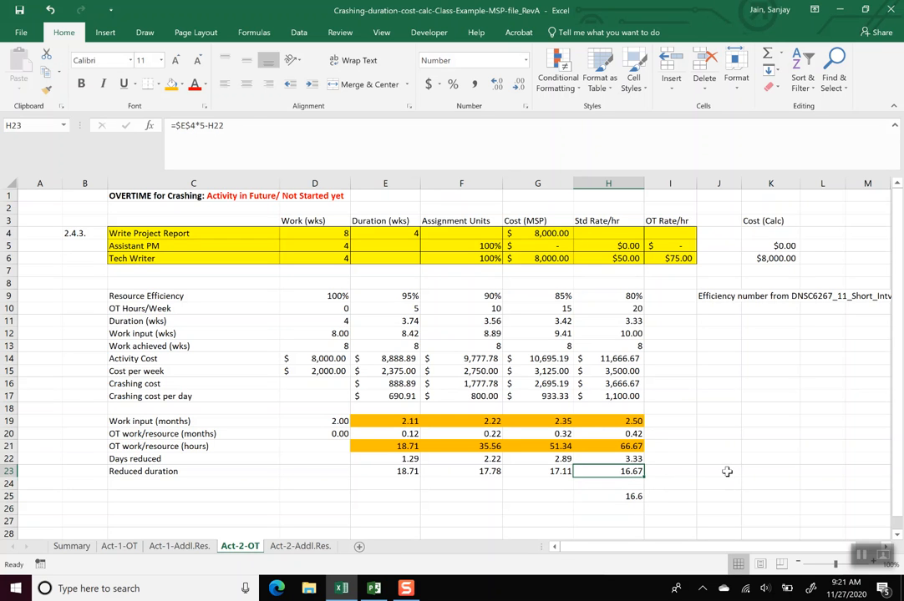
click(632, 496)
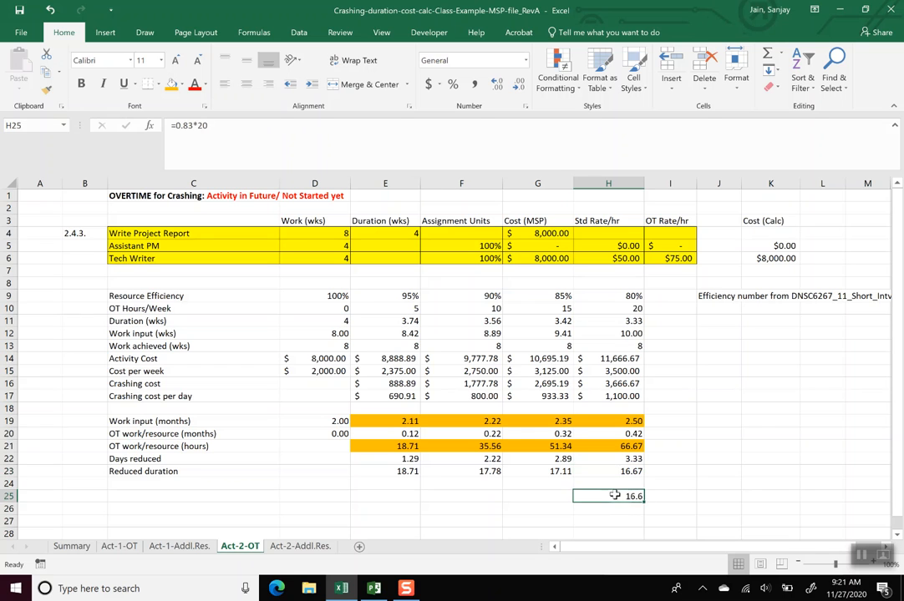
Format cell H25 to show two decimals and compare it again with the reduced duration in H23.
click(497, 85)
click(718, 484)
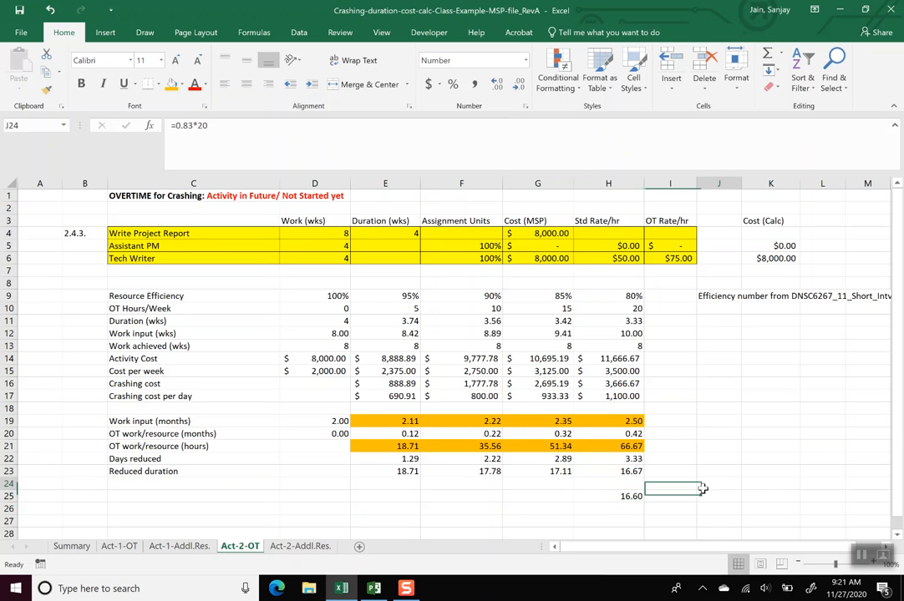
click(631, 472)
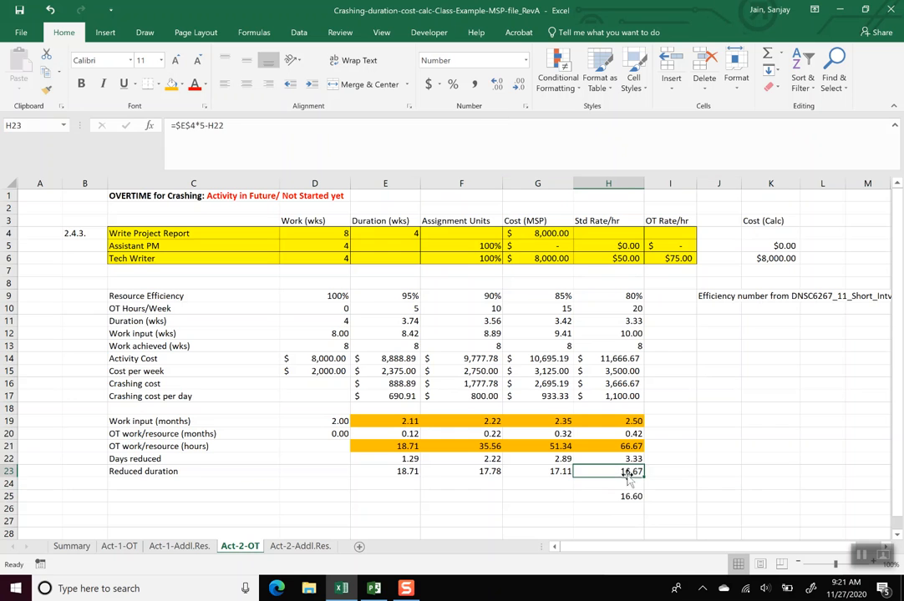
click(630, 496)
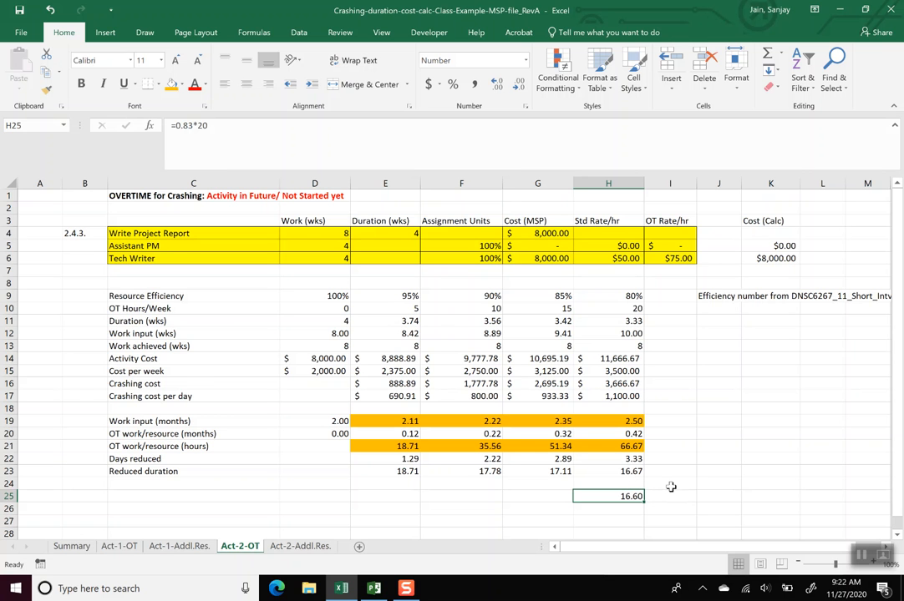
Return to Project, show the Gantt Chart and check the leveling delay of Write project report.
key(alt+Tab)
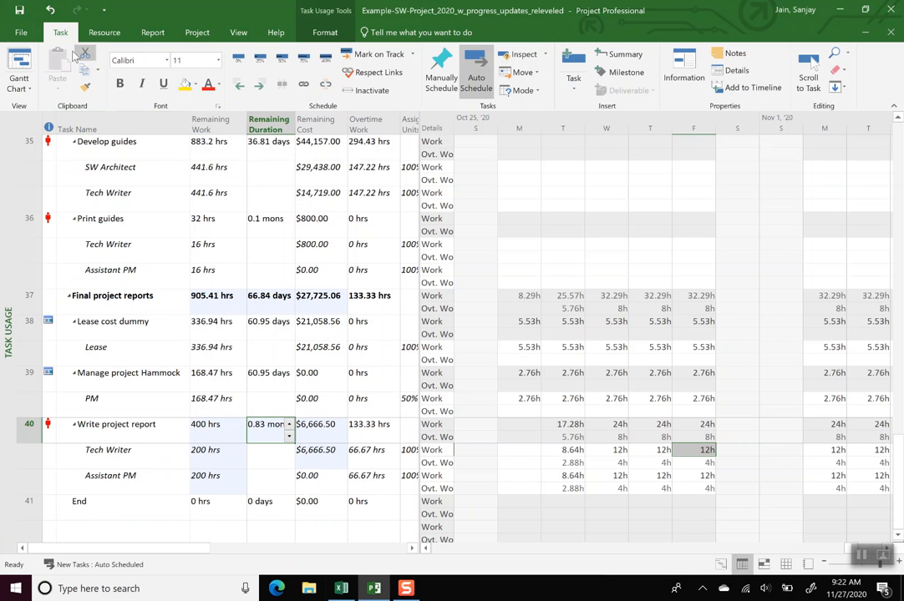
click(22, 65)
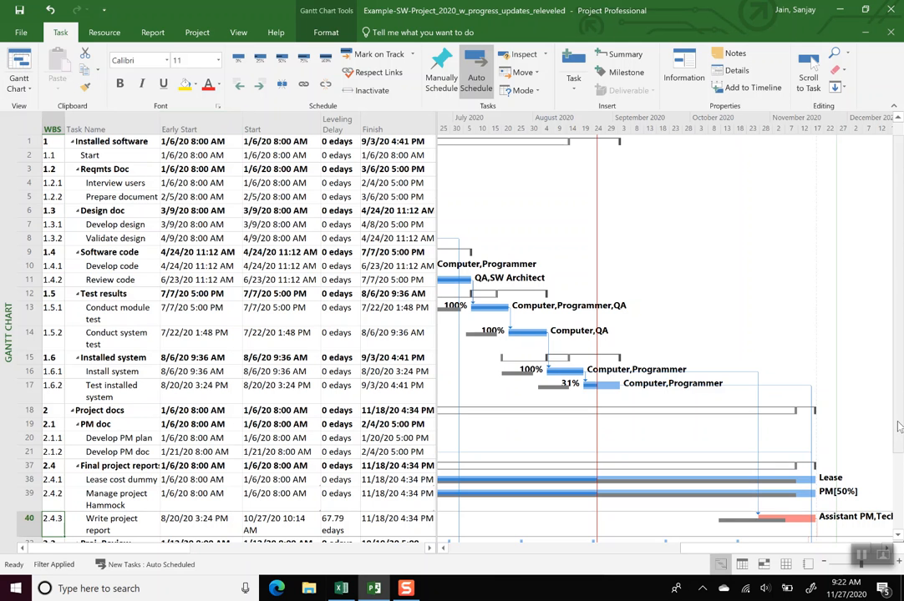
scroll(899, 435, down, 2)
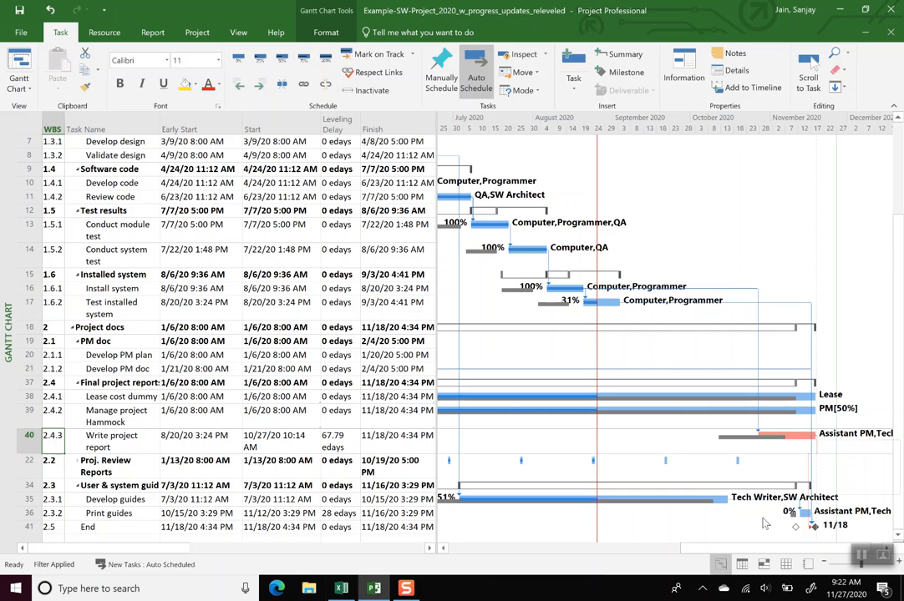
click(338, 437)
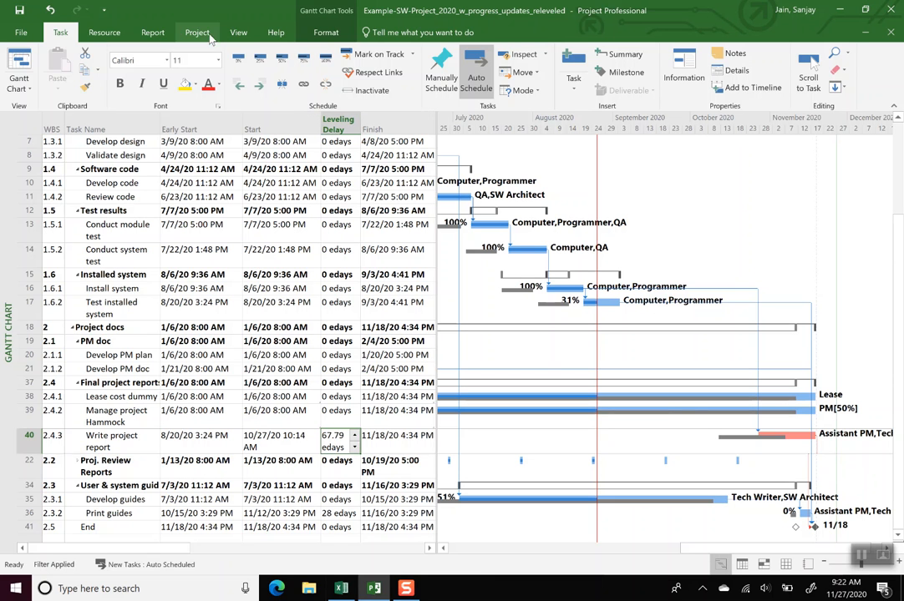
Confirm the leveling options with manual, day-by-day leveling from 8/26/20 8:00 AM to 11/26/20 3:24 PM.
click(106, 32)
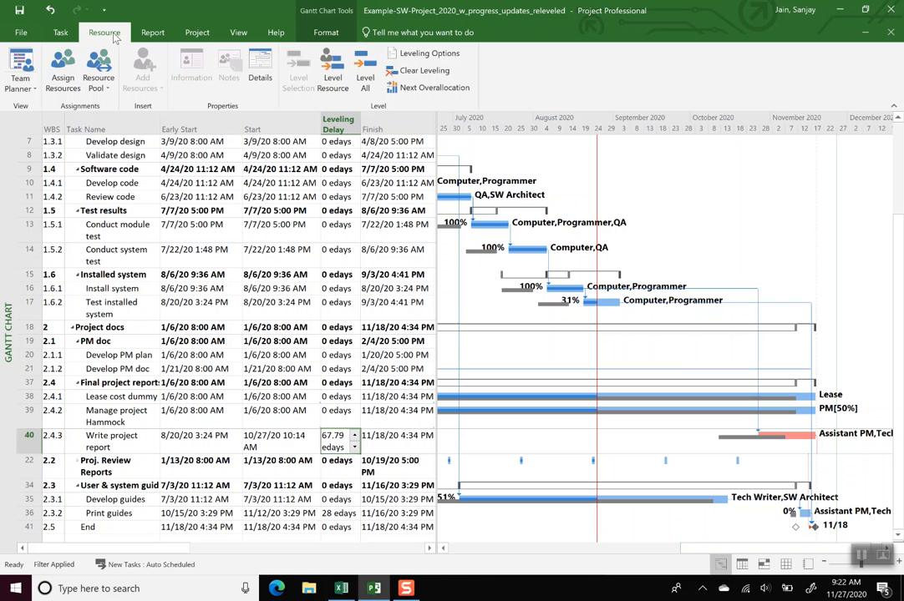
click(424, 53)
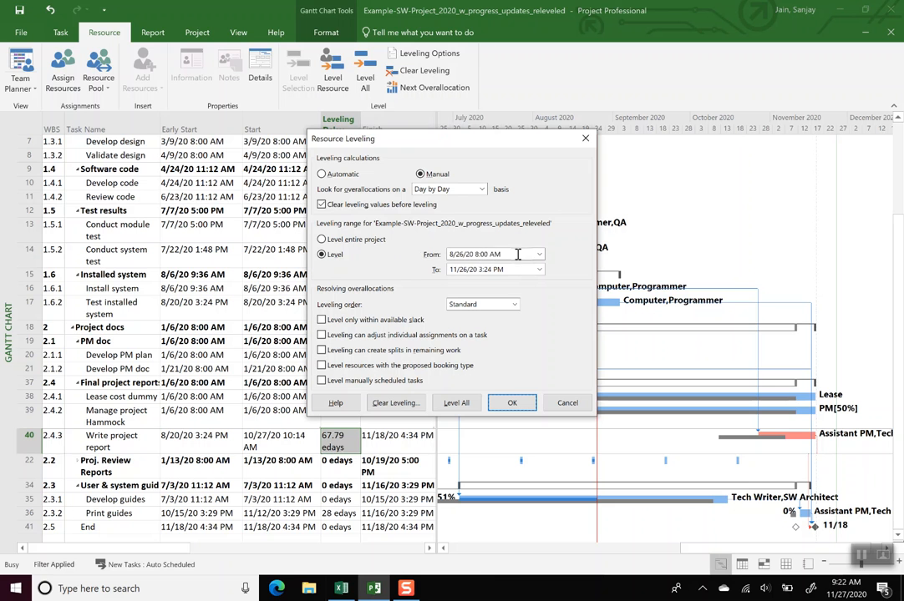
click(512, 404)
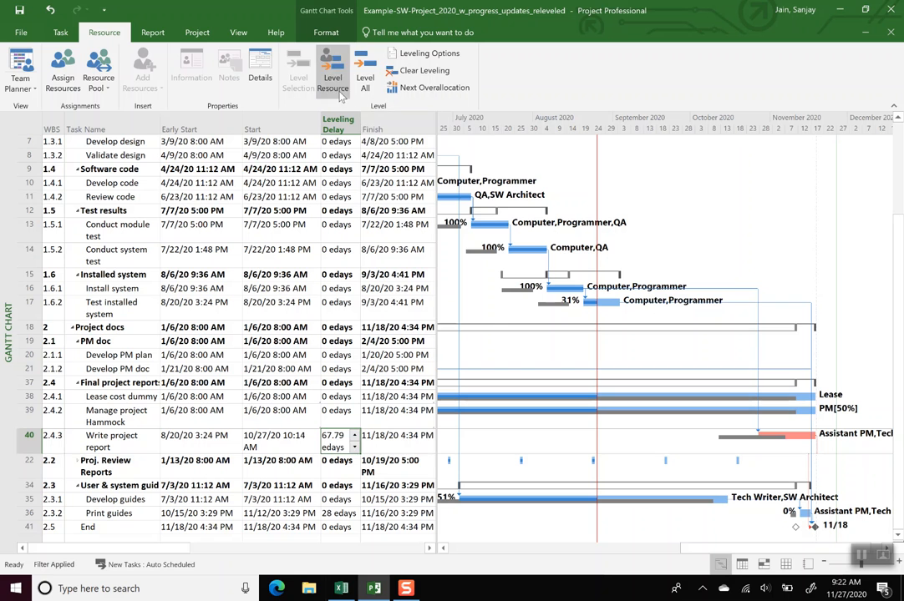
Try leveling only the resources Assistant PM, SW Architect and Tech Writer.
click(338, 94)
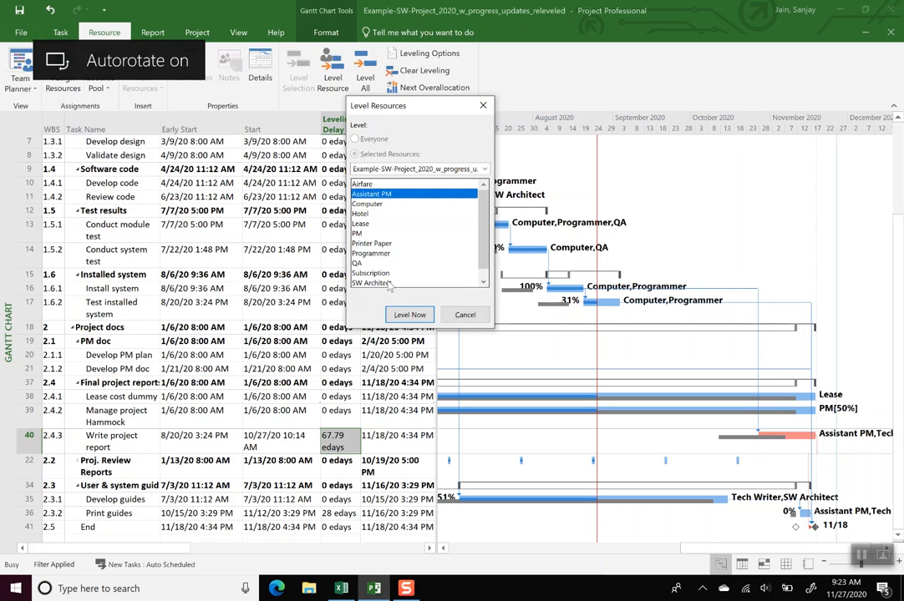
ctrl+click(389, 285)
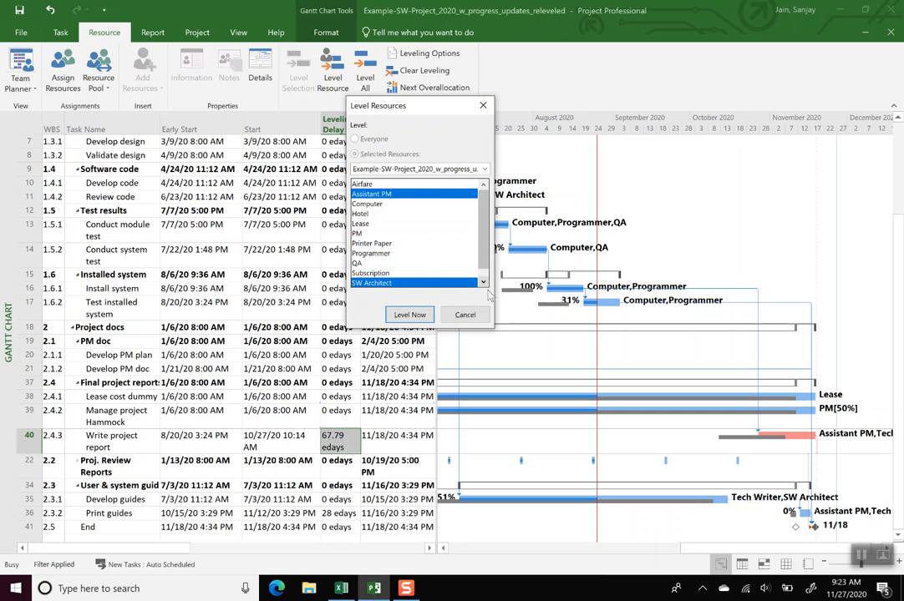
click(484, 284)
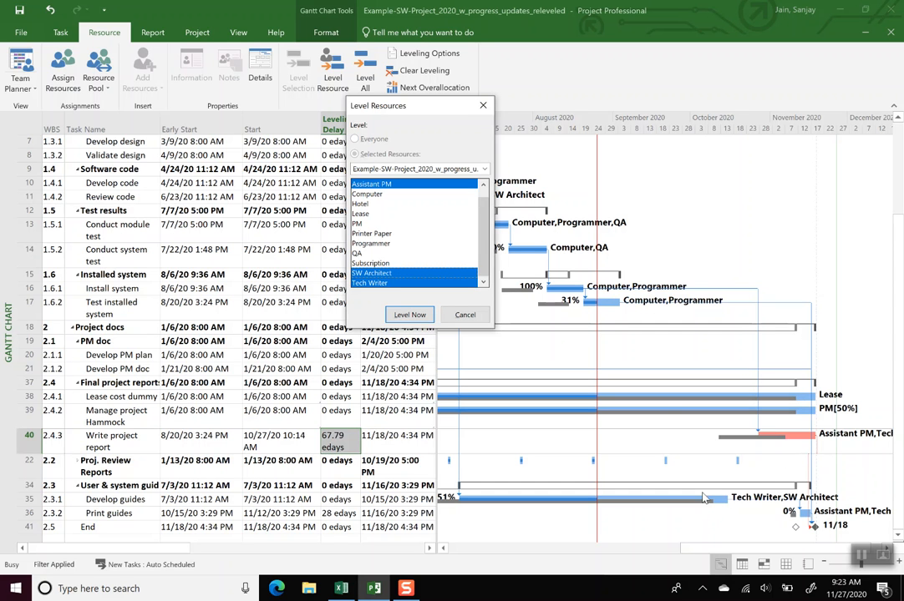
click(409, 315)
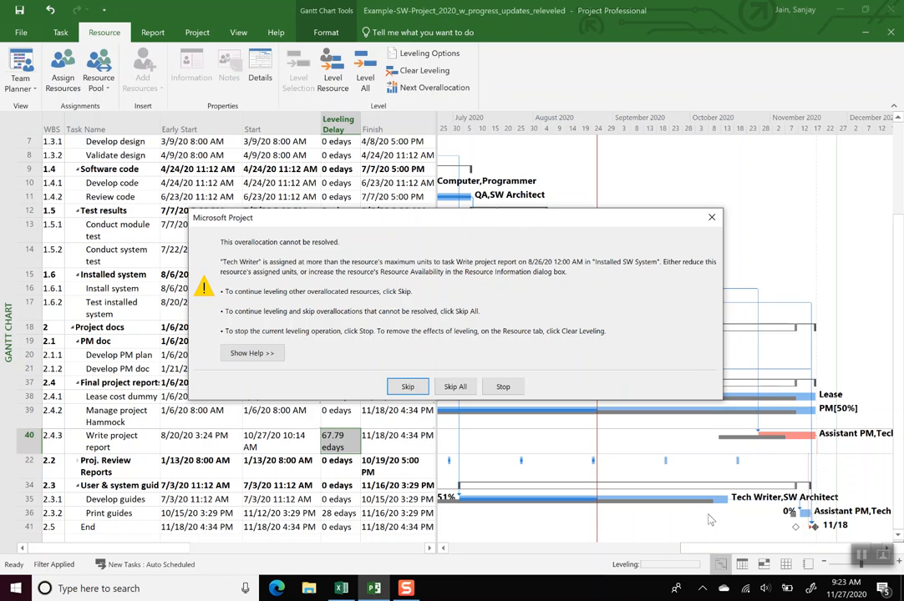
Skip four overallocations of Write project report and Develop guides one by one, and stop the leveling operation.
click(408, 387)
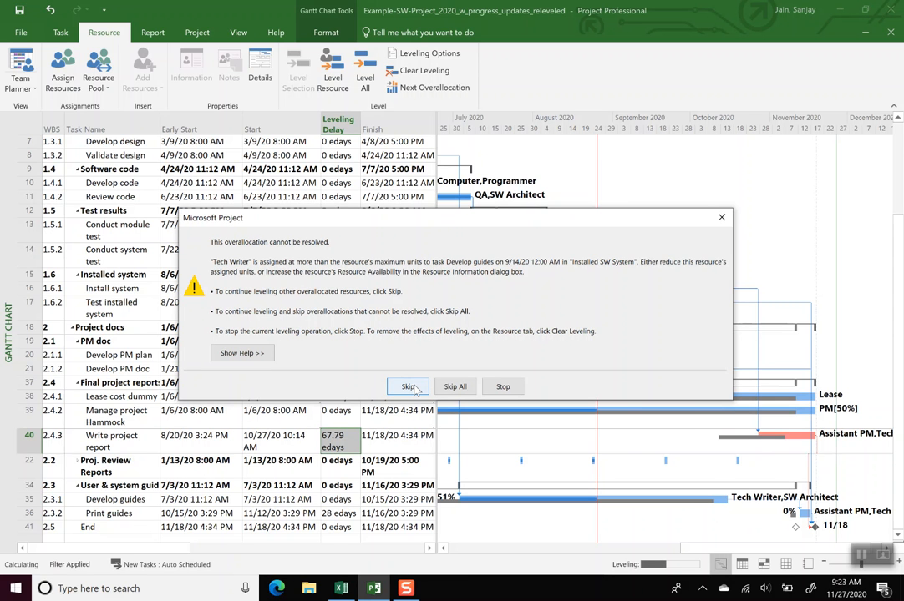
click(408, 387)
click(407, 387)
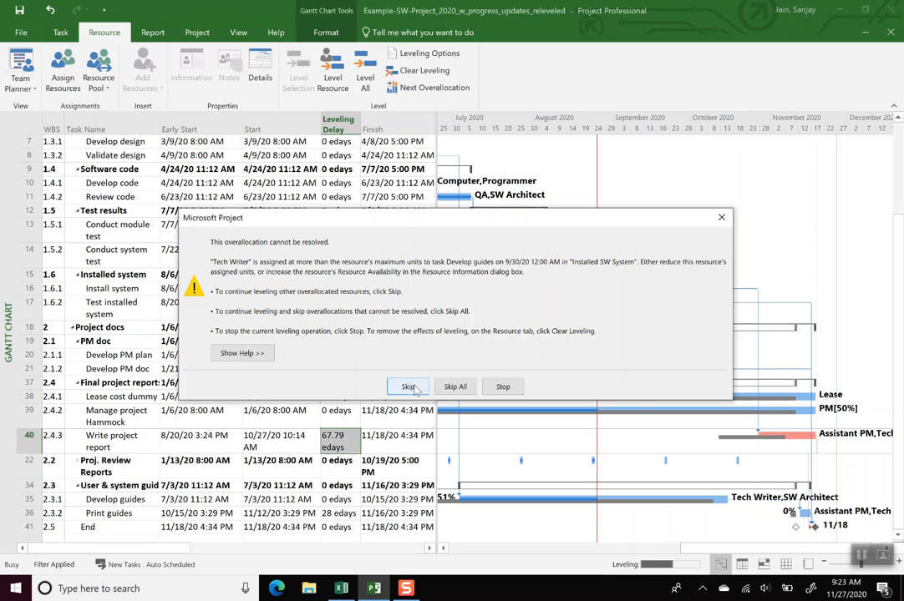
click(407, 387)
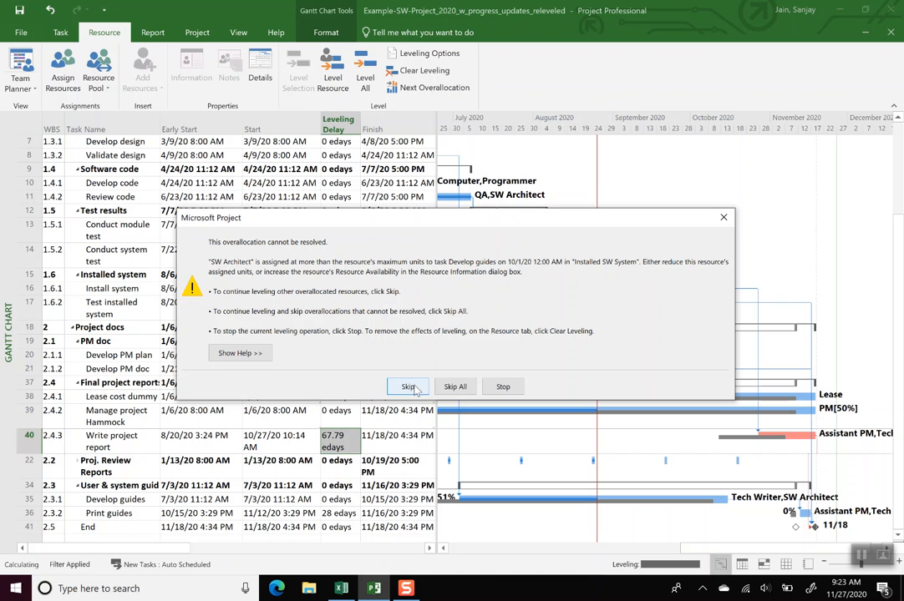
click(502, 388)
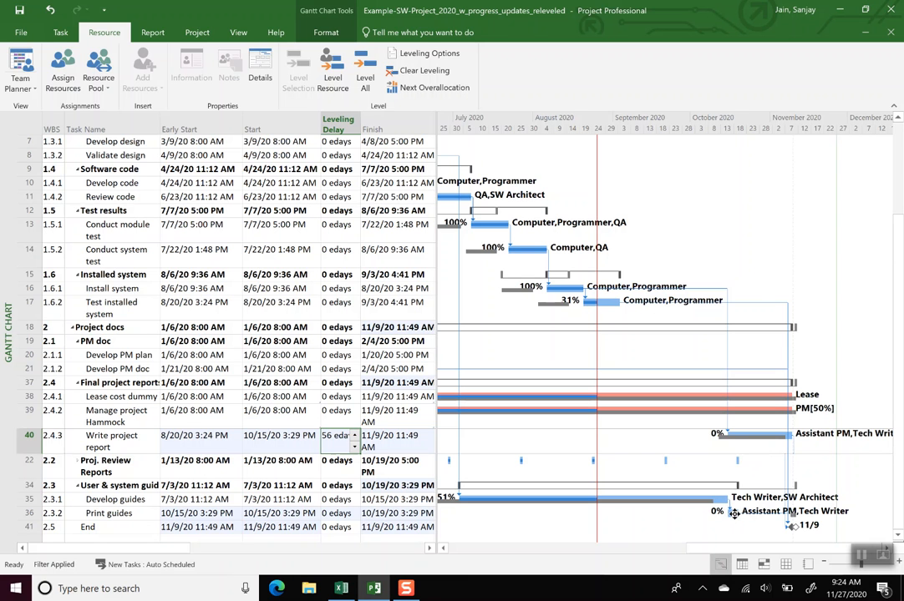
Check the finish date of Print guides and try clearing the leveling for the entire project.
mouse_move(734, 514)
scroll(762, 468, down, 1)
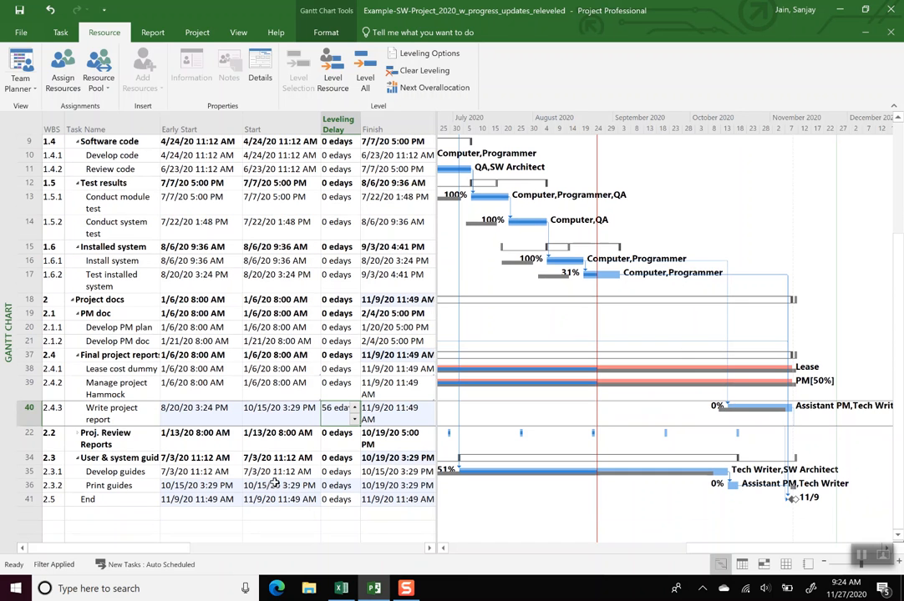
click(380, 485)
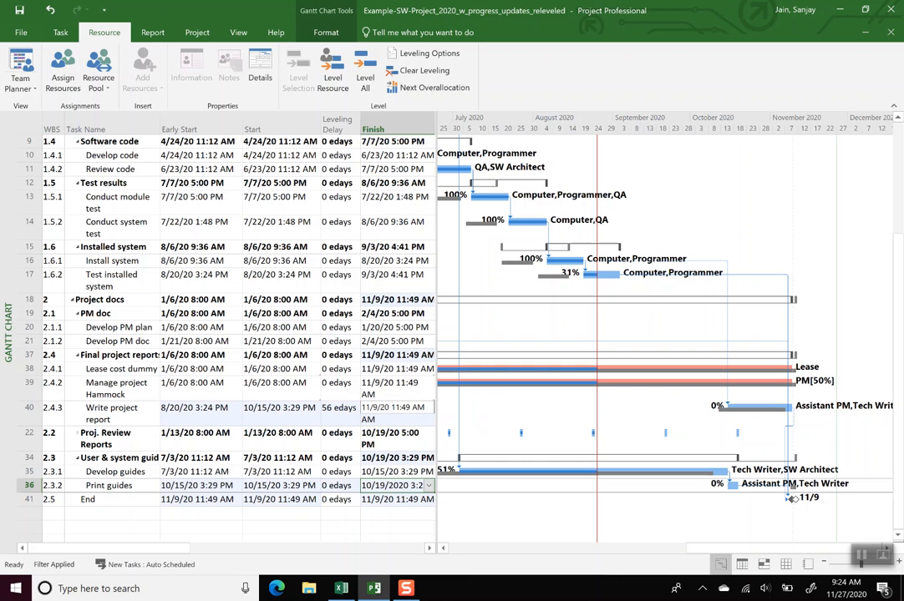
click(403, 71)
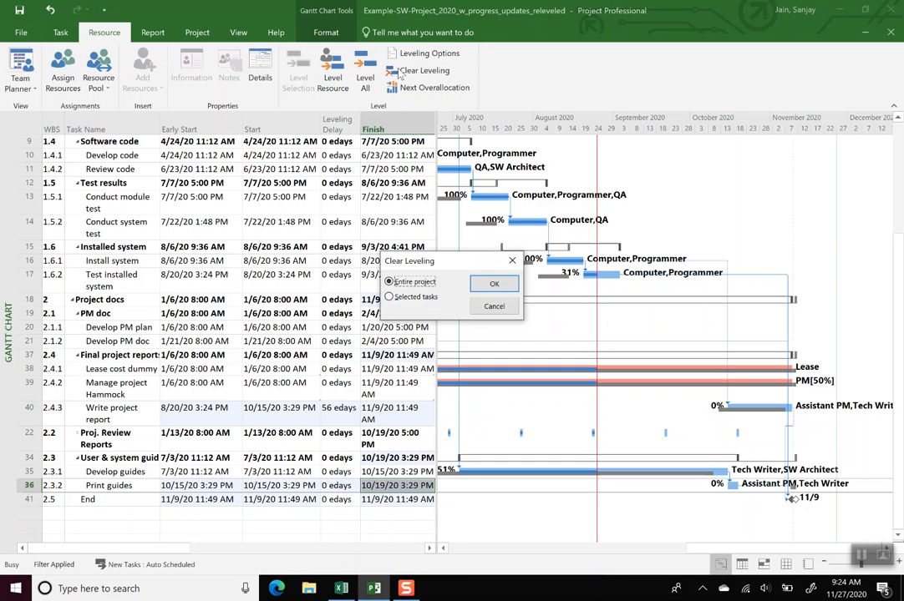
click(493, 286)
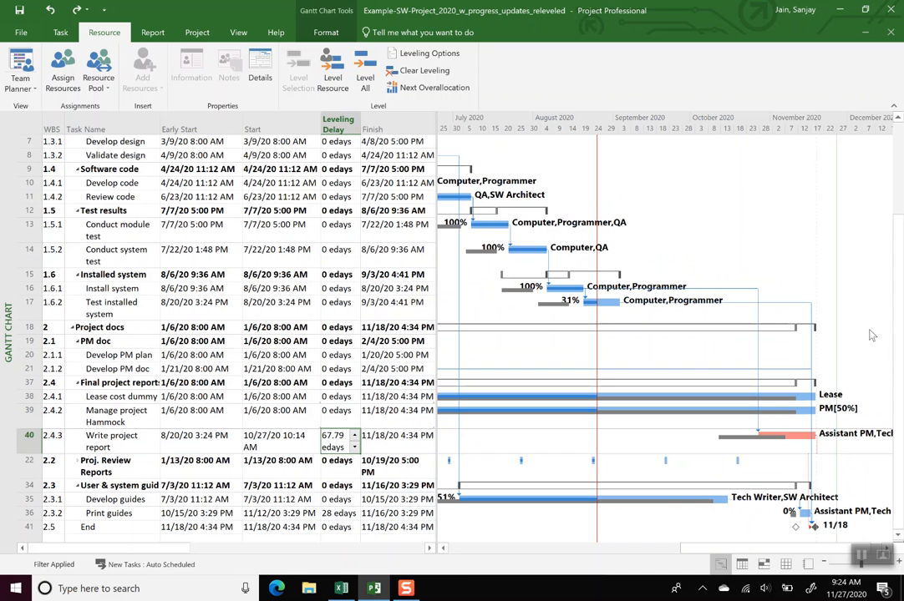
Switch to the Resource Sheet view and insert a Peak column before the Group column.
click(897, 536)
click(897, 537)
click(897, 536)
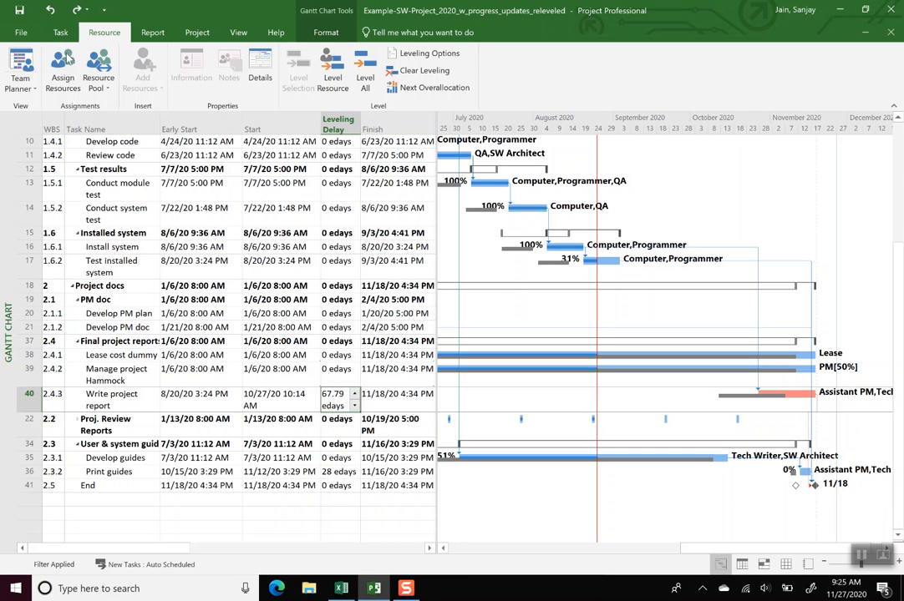
click(34, 87)
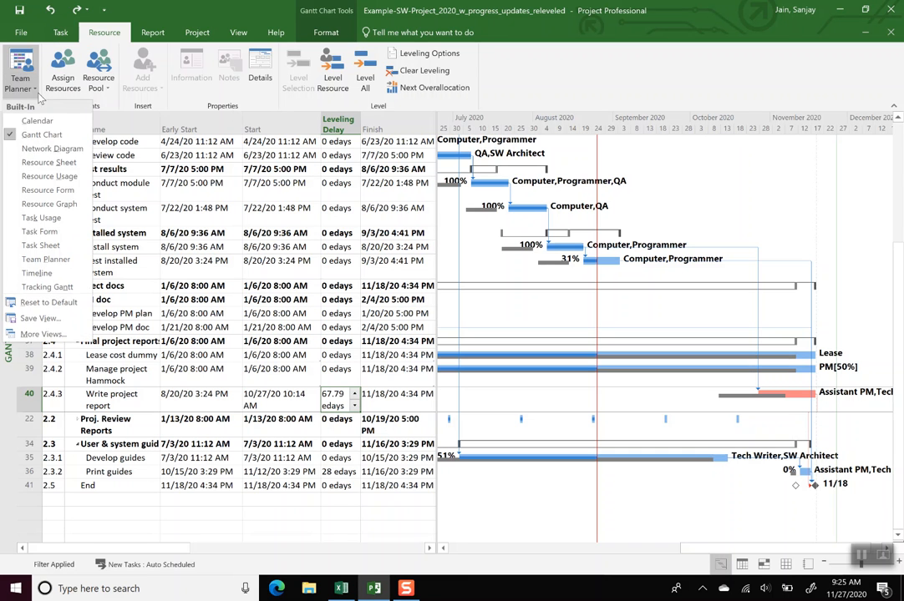
click(59, 162)
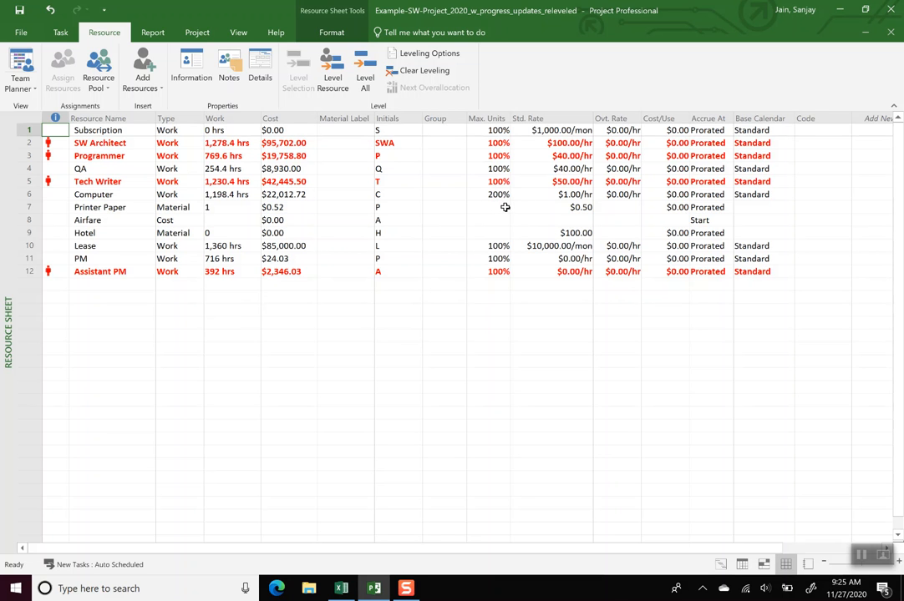
right_click(449, 115)
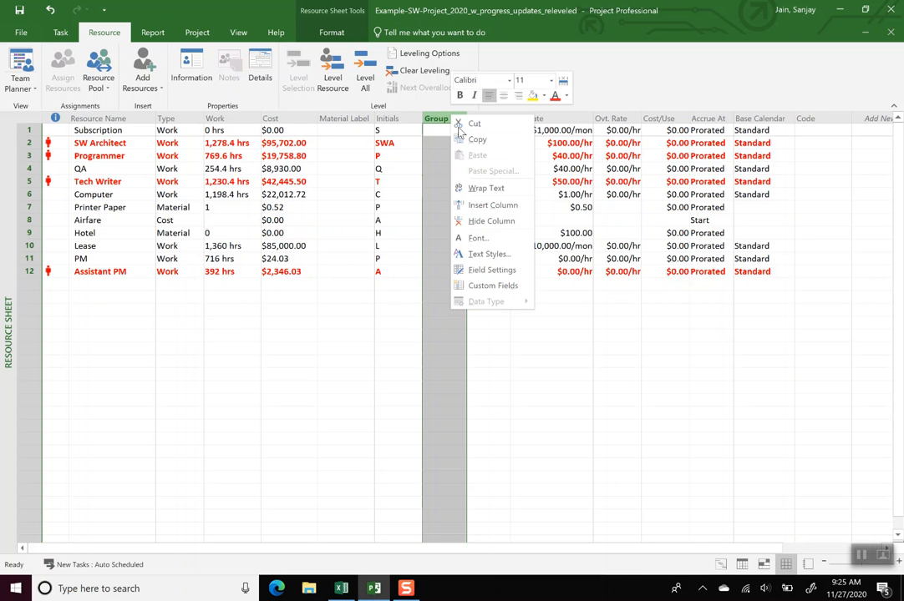
click(493, 205)
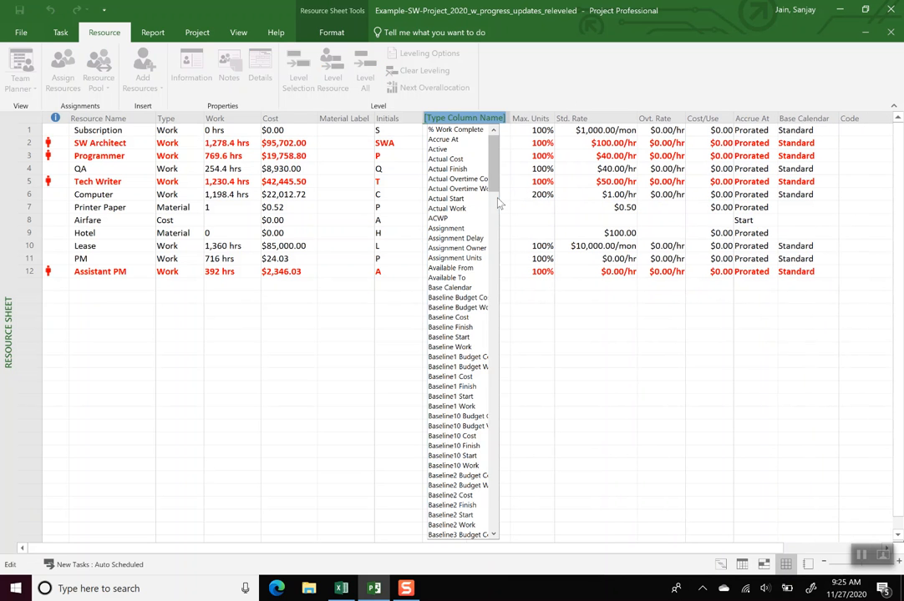
text(peak)
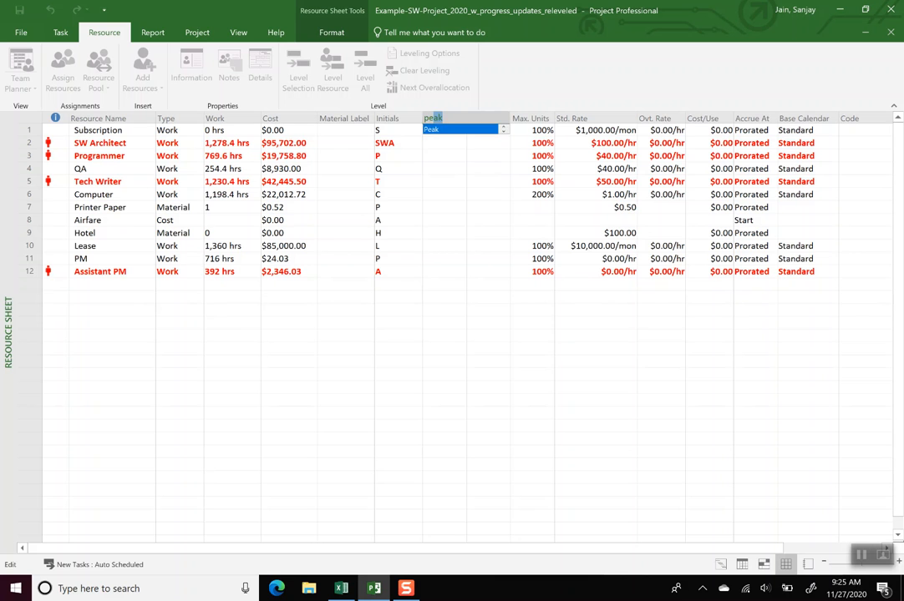
key(Return)
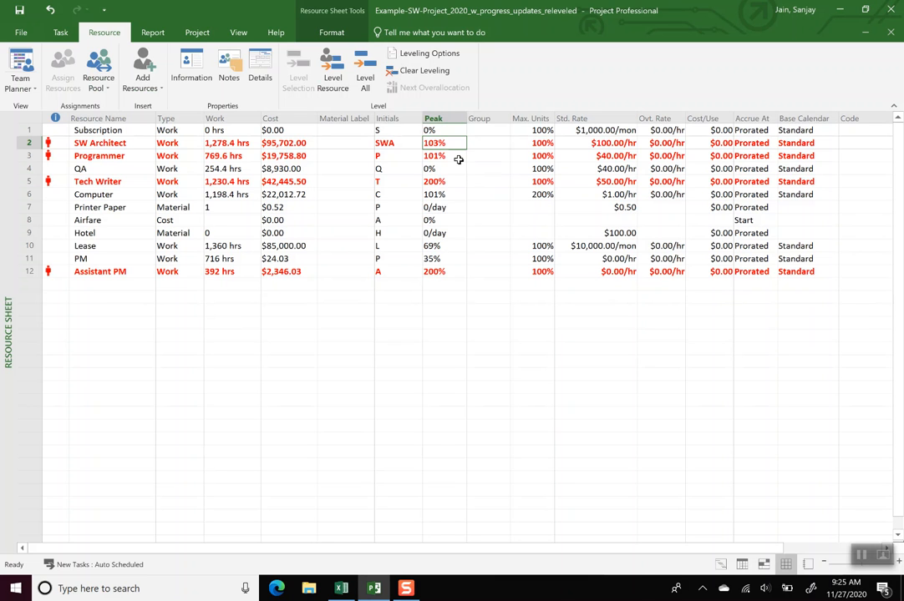
Set the Max. Units of SW Architect to 103% and of Programmer to 101%.
click(525, 144)
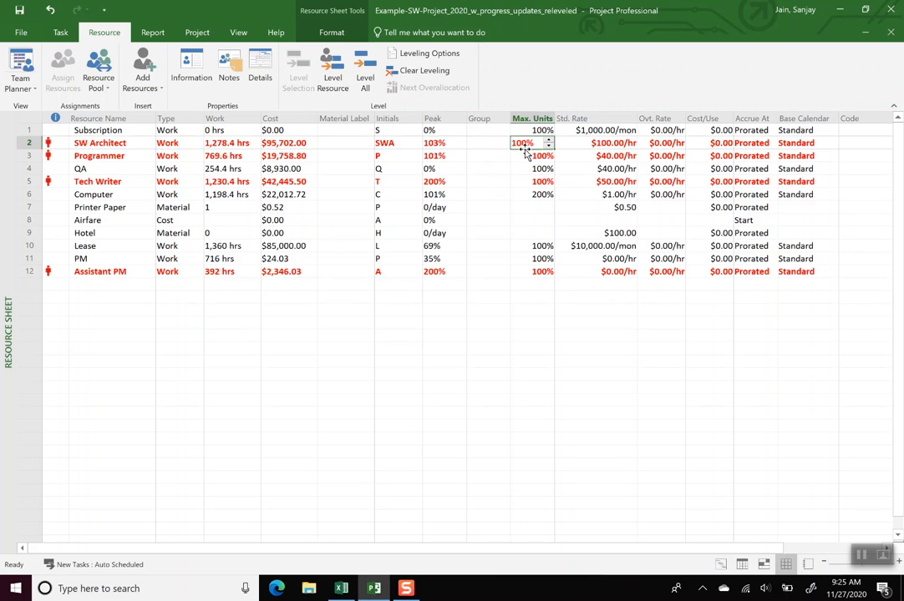
text(103)
key(Return)
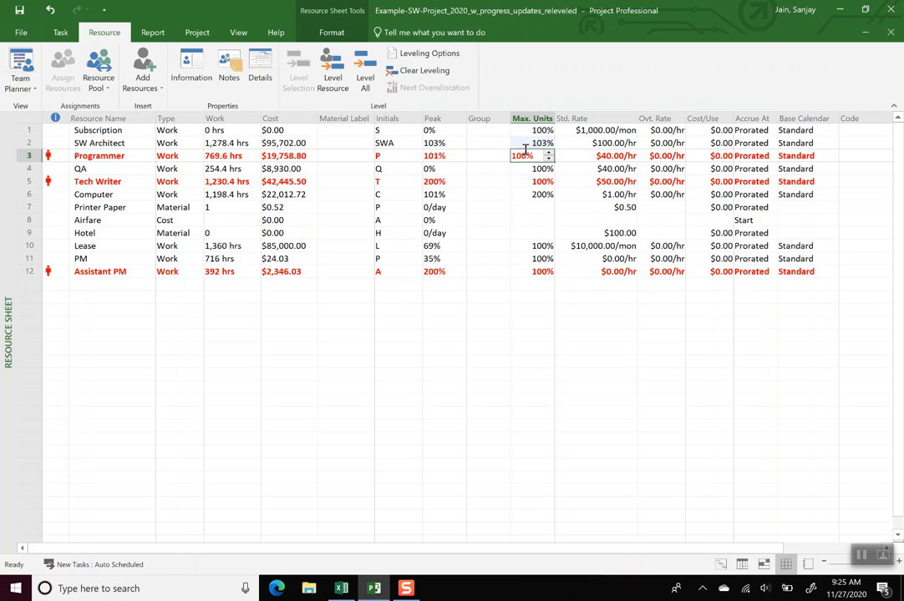
text(101)
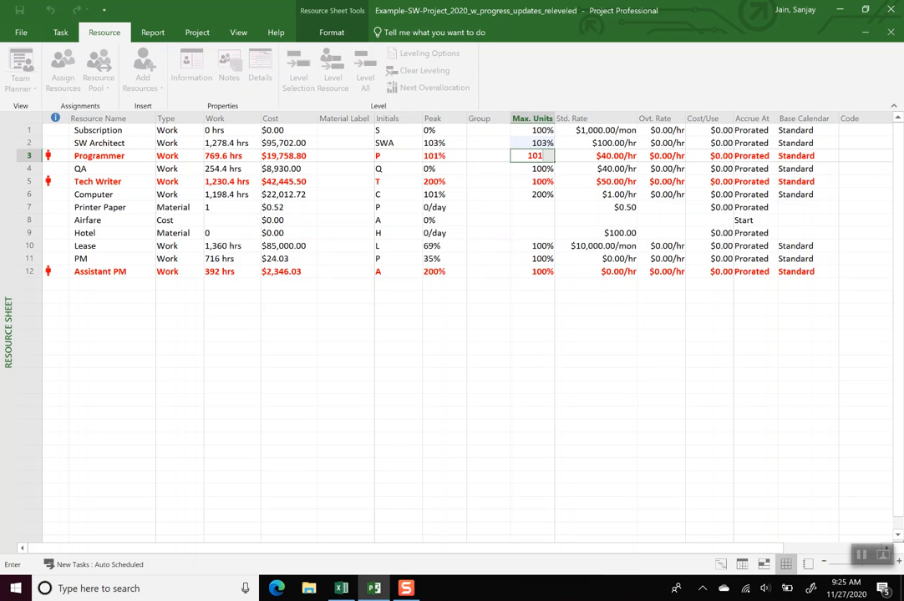
key(Return)
click(496, 375)
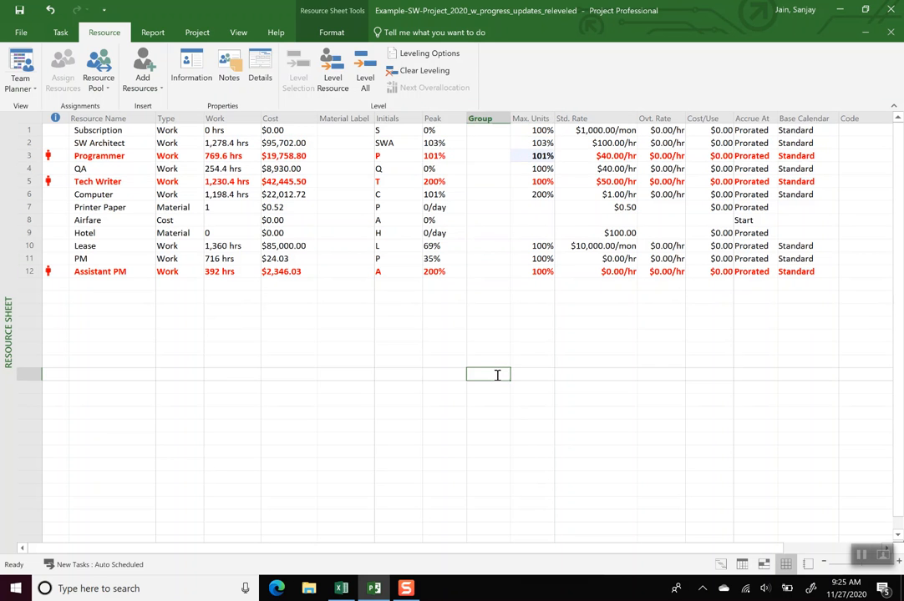
Check the peak units of Tech Writer and Assistant PM, and set Programmer's Max. Units to 102%.
click(437, 284)
click(440, 181)
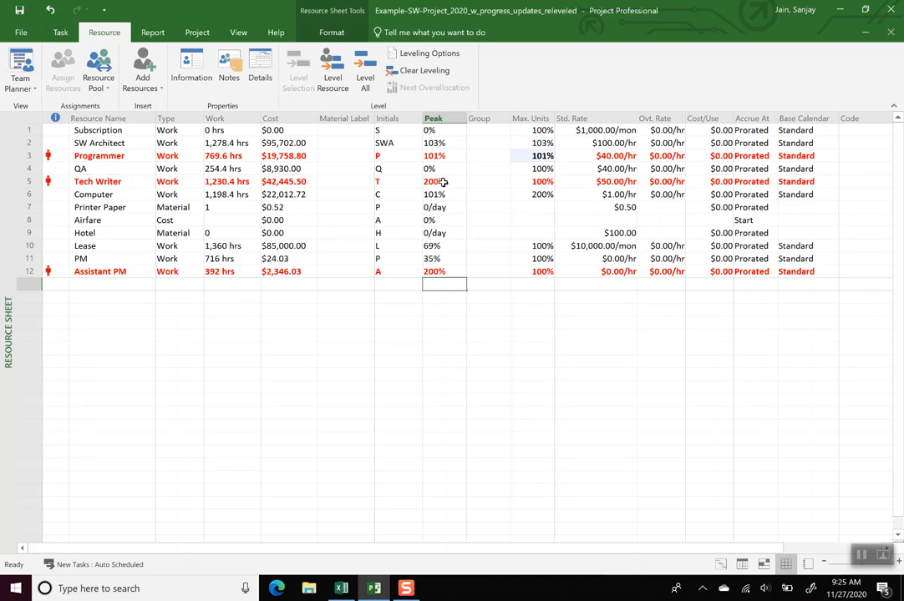
click(454, 276)
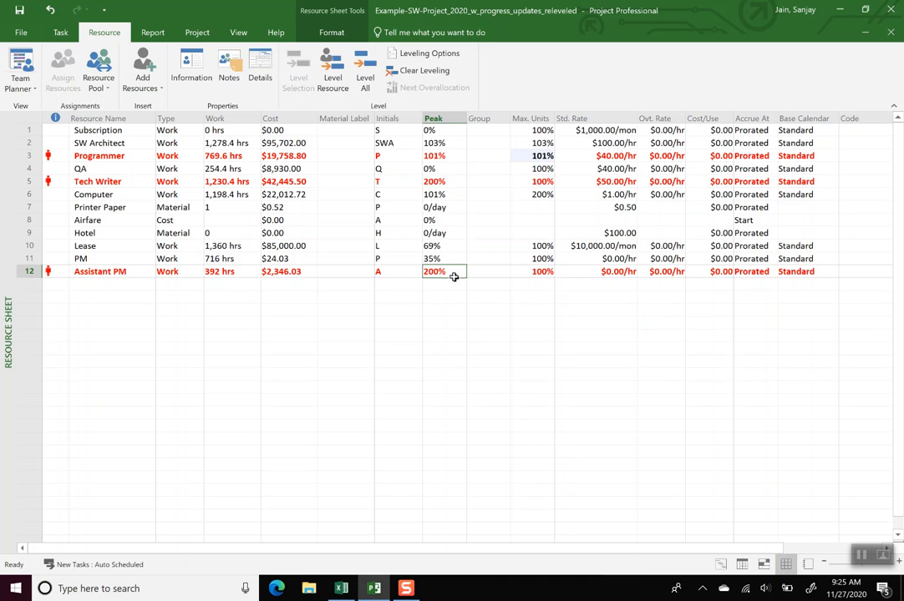
click(450, 182)
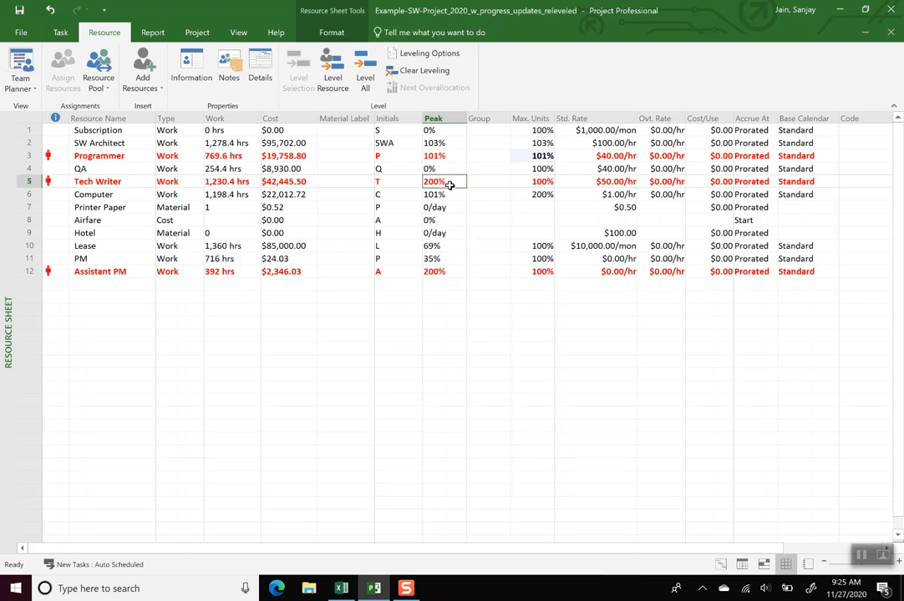
click(453, 273)
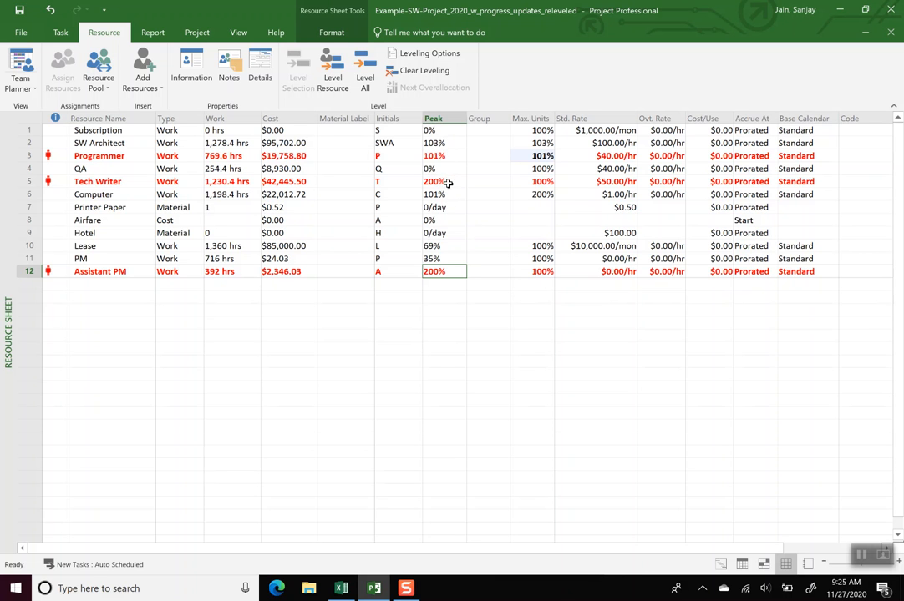
click(536, 155)
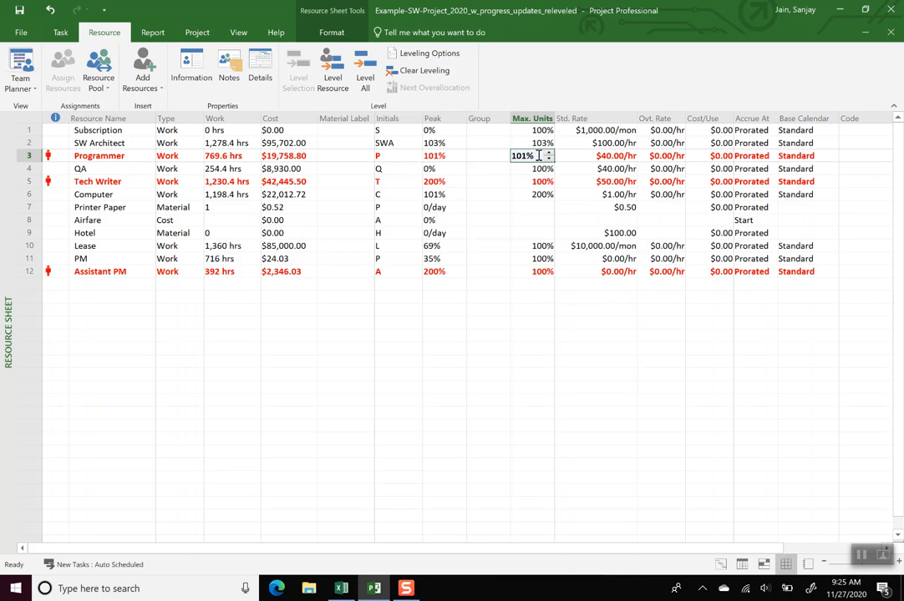
key(BackSpace)
text(102)
key(Return)
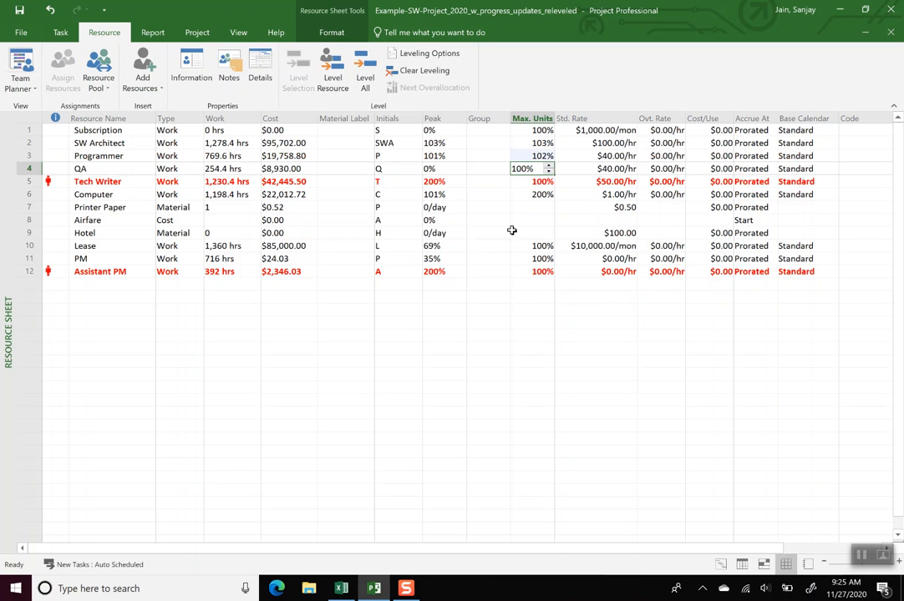
click(474, 351)
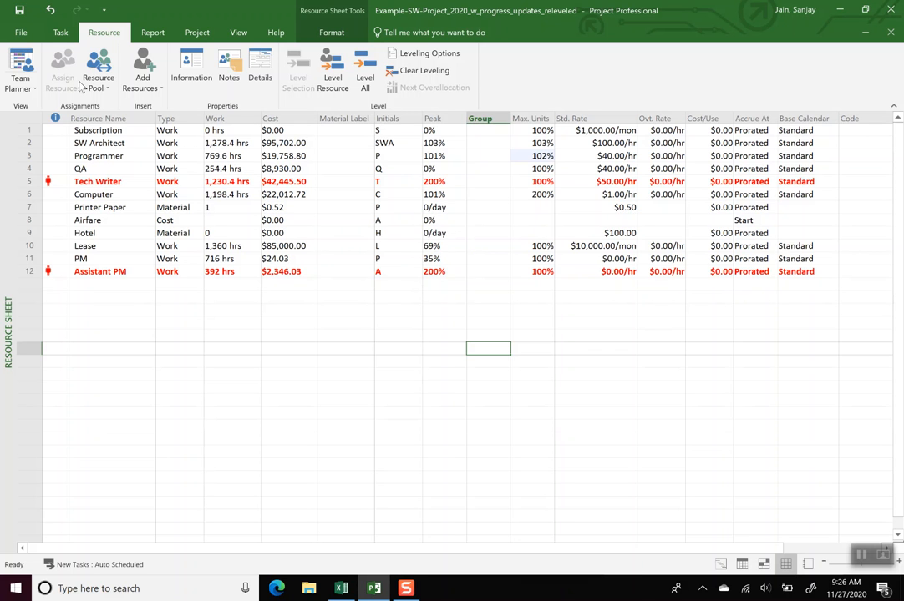
Return to the Gantt Chart and reconfirm manual, day-by-day leveling from 8/26/20 8:00 AM to 11/26/20 3:24 PM in the leveling options.
click(34, 90)
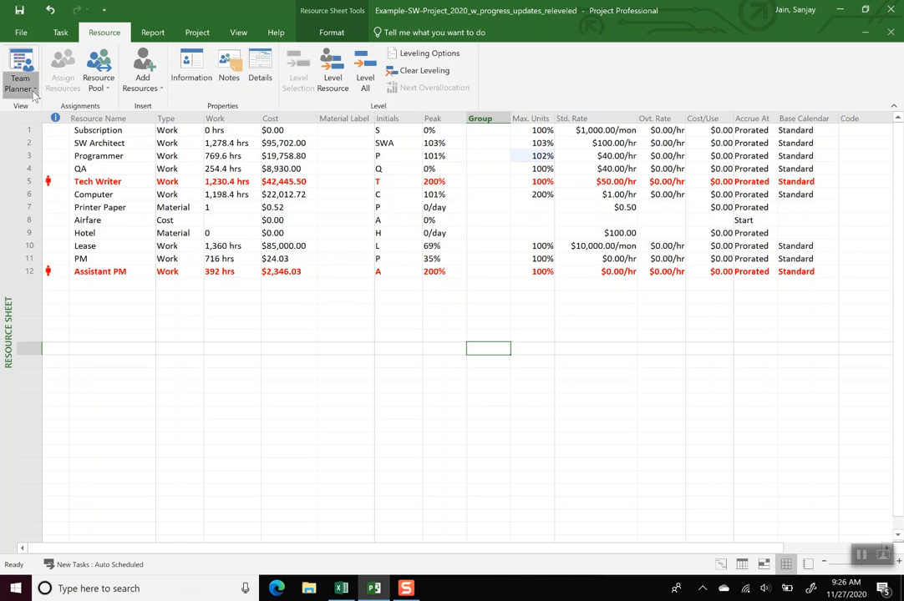
click(62, 32)
click(22, 63)
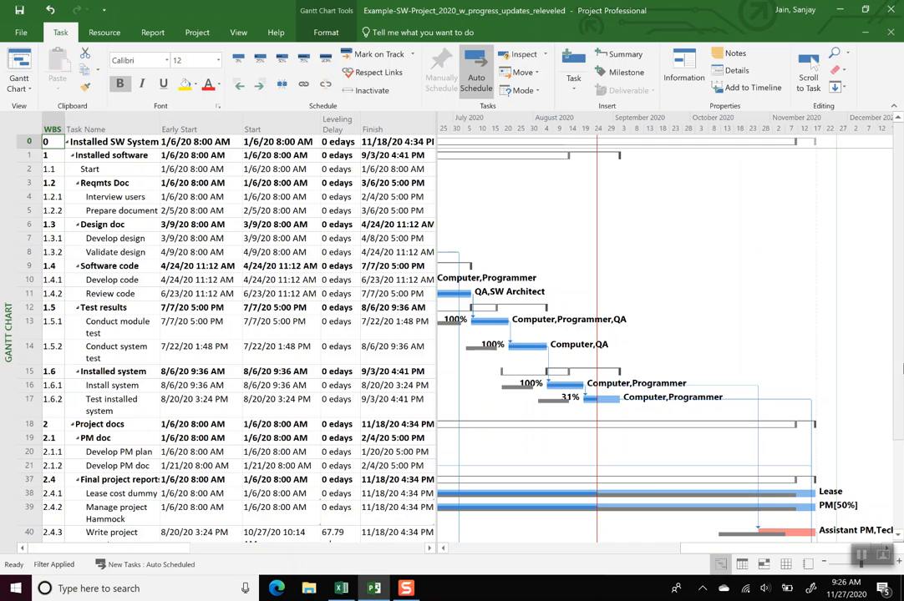
scroll(899, 368, down, 3)
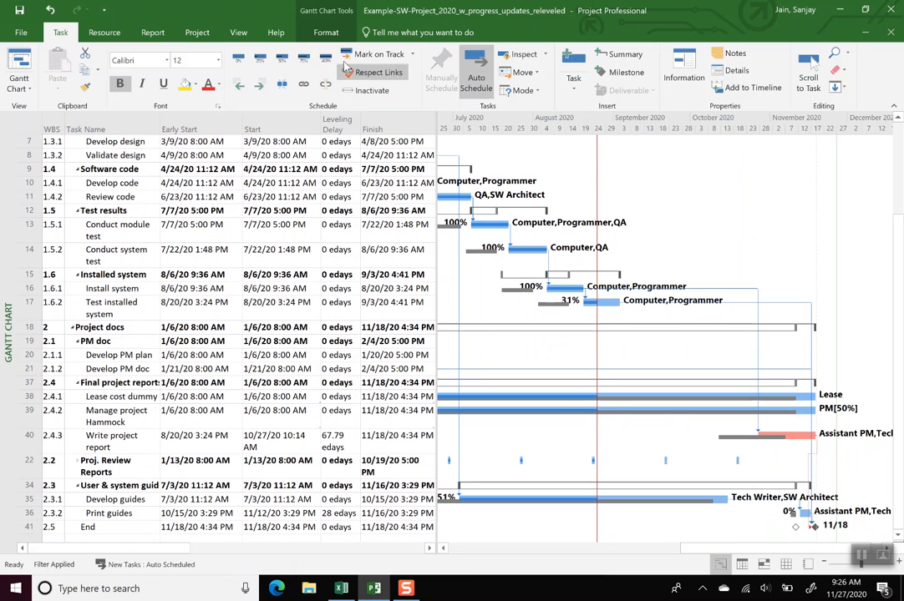
click(104, 31)
click(413, 55)
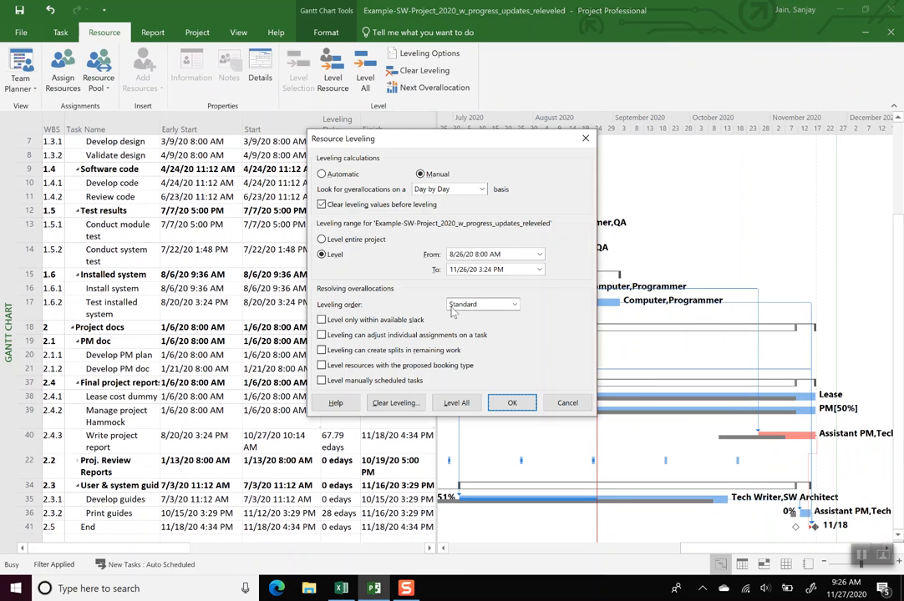
click(513, 404)
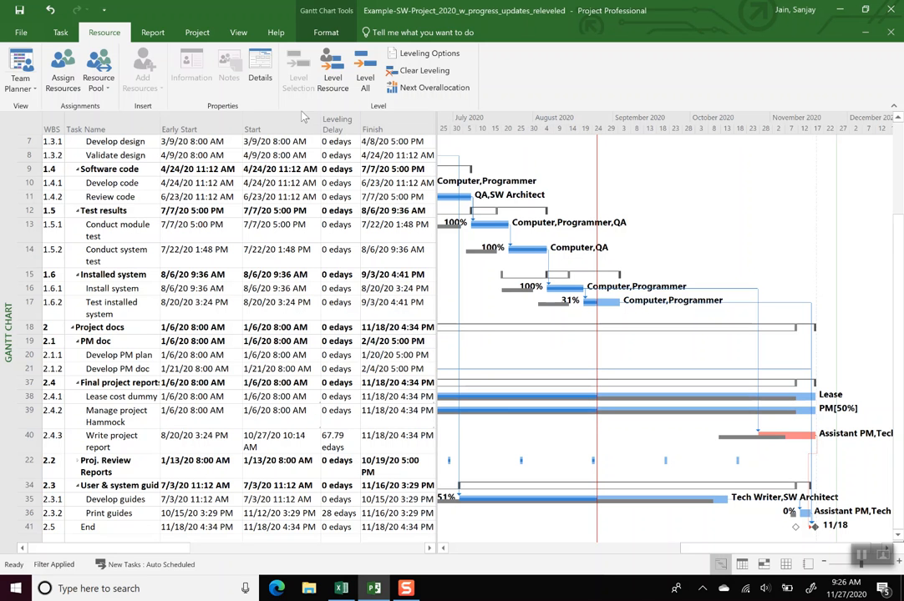
Level only the resources Assistant PM, SW Architect and Tech Writer.
click(338, 86)
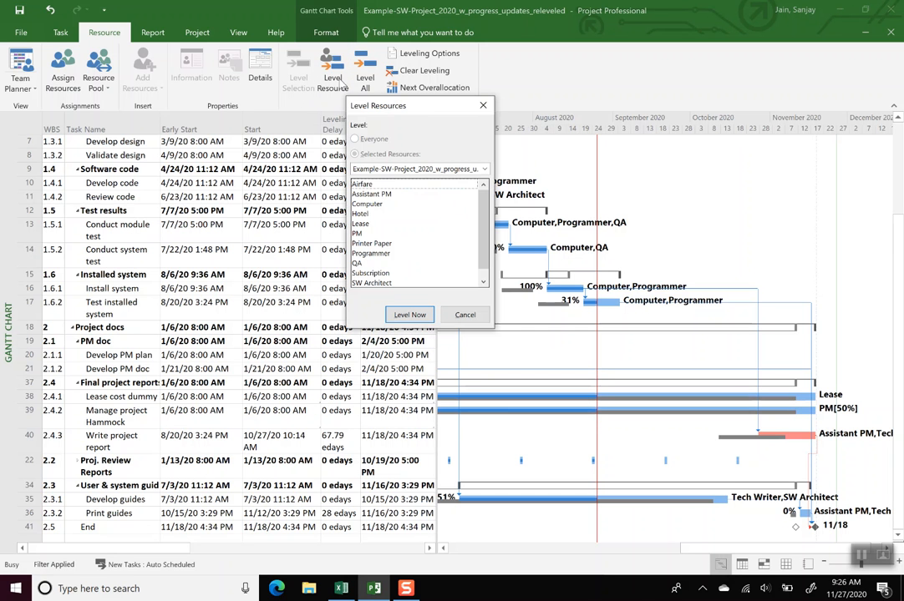
click(395, 195)
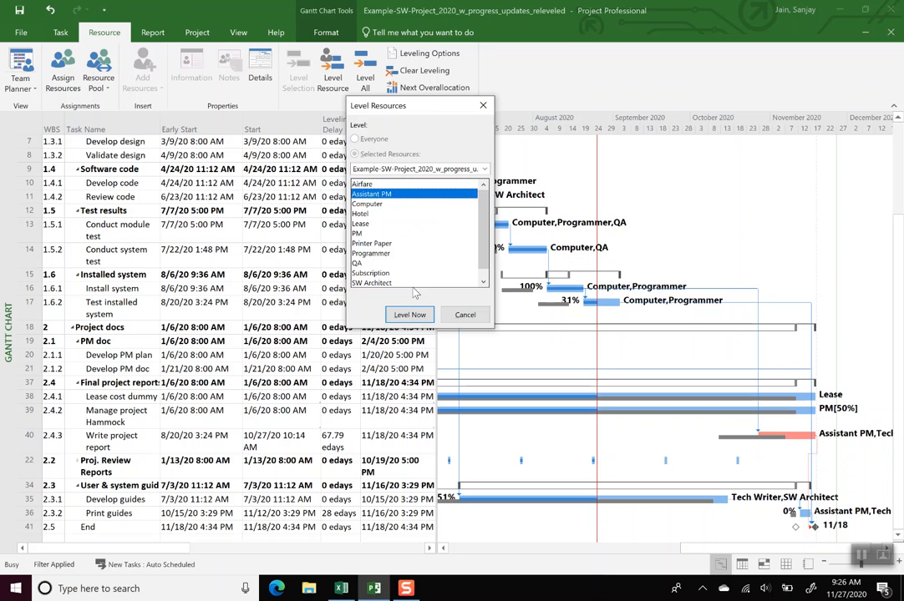
ctrl+click(372, 283)
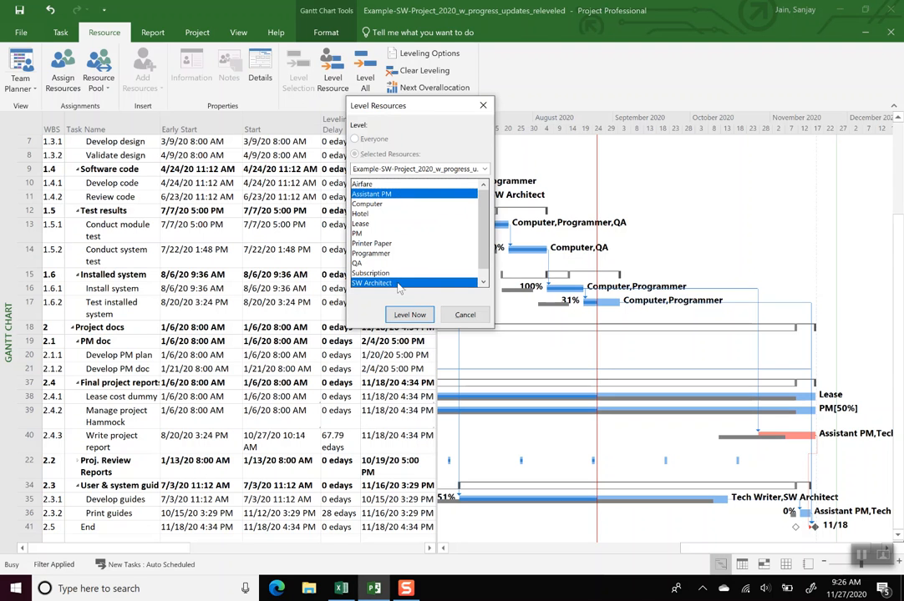
click(483, 283)
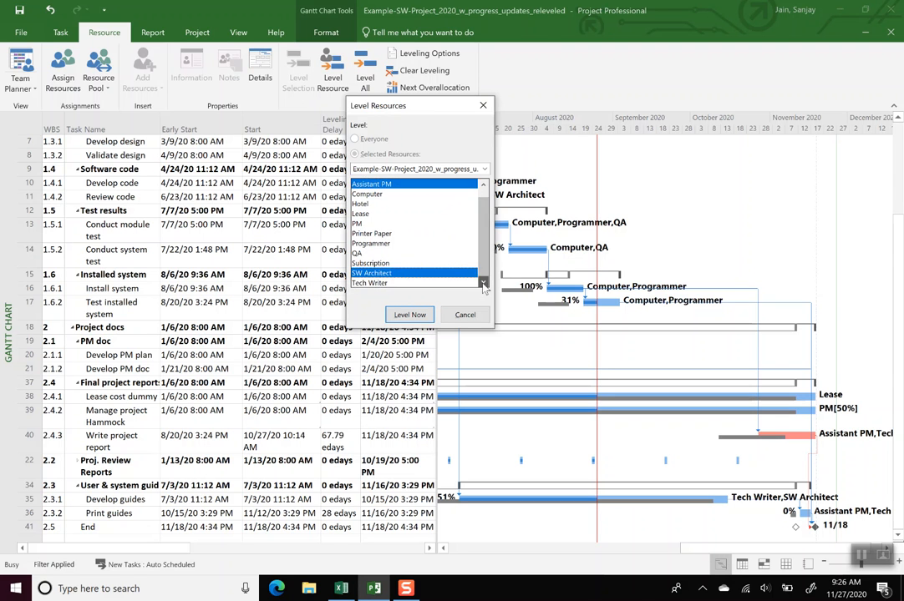
ctrl+click(390, 284)
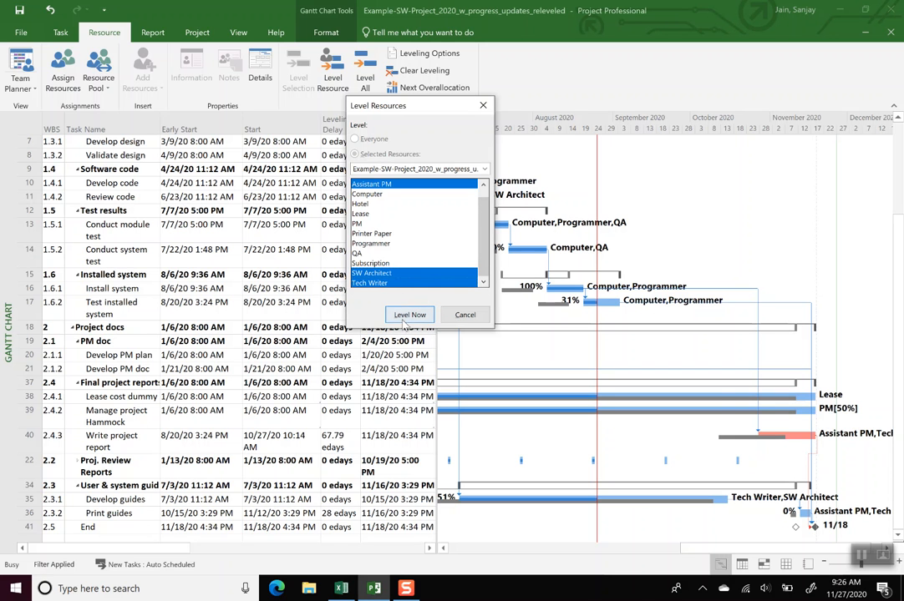
click(409, 315)
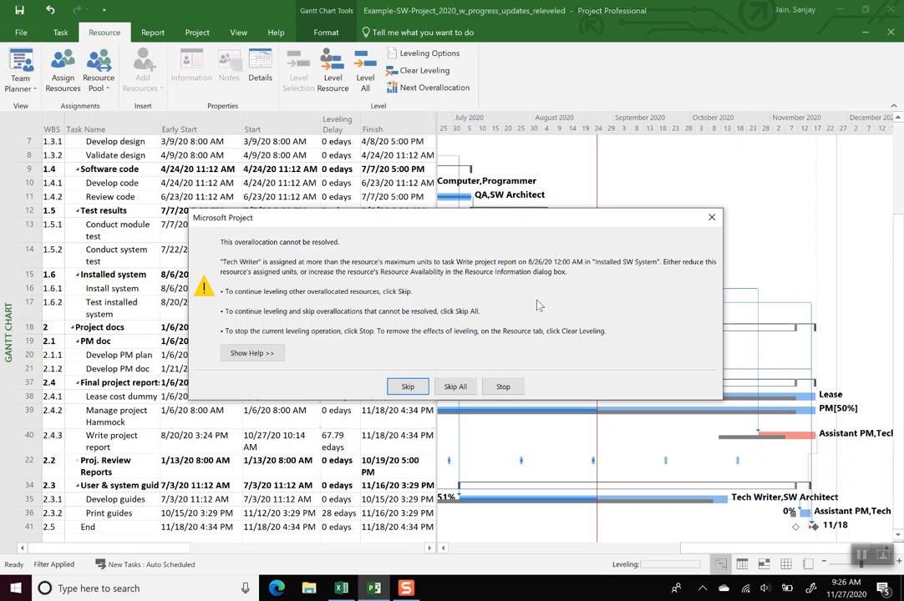
Skip the unresolved overallocations one by one, and check the leveled dates of Develop guides and Write project report.
click(409, 386)
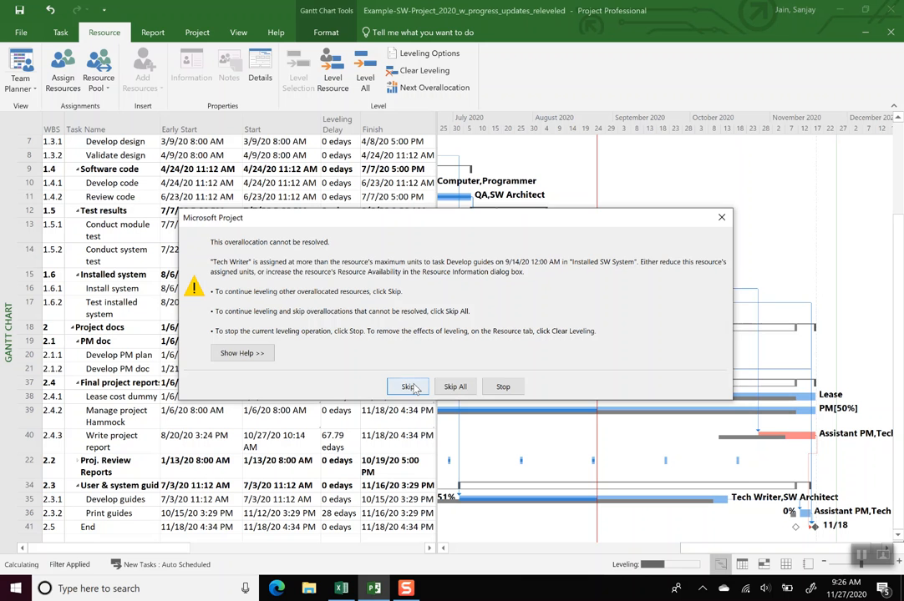
click(408, 387)
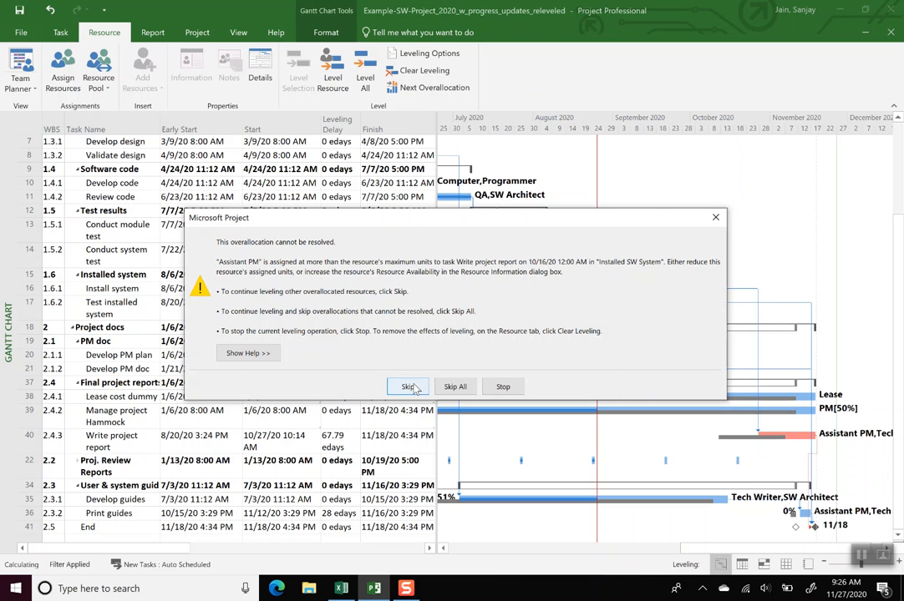
click(408, 387)
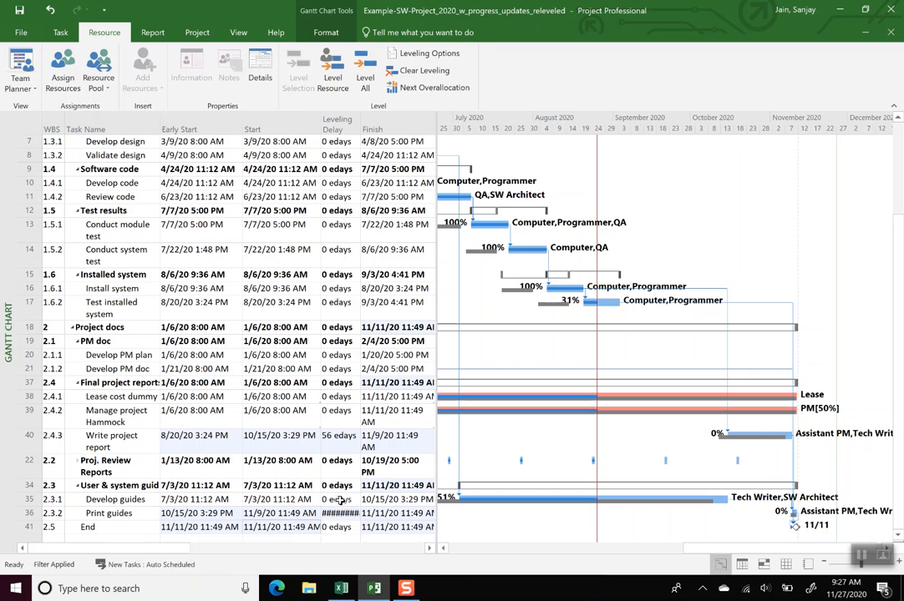
click(399, 499)
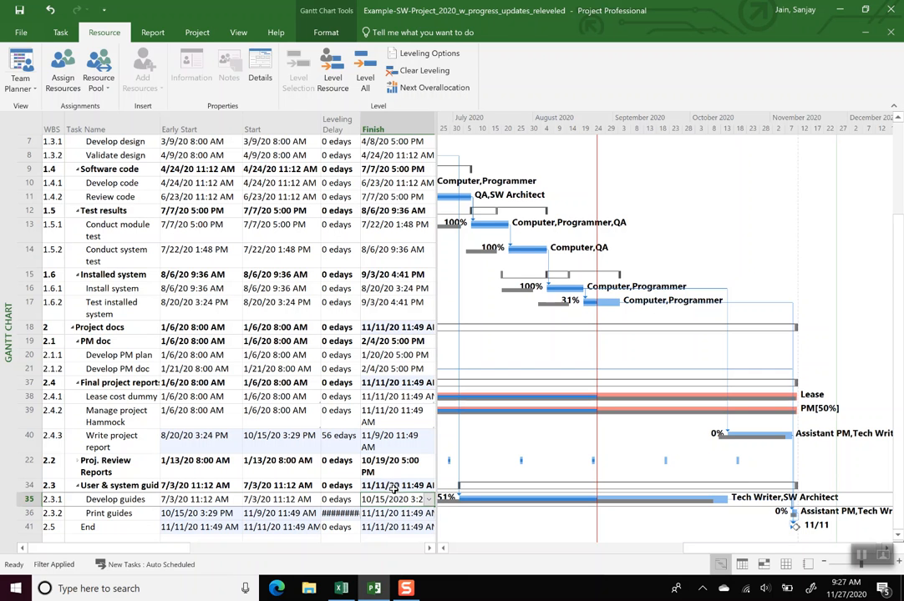
click(278, 441)
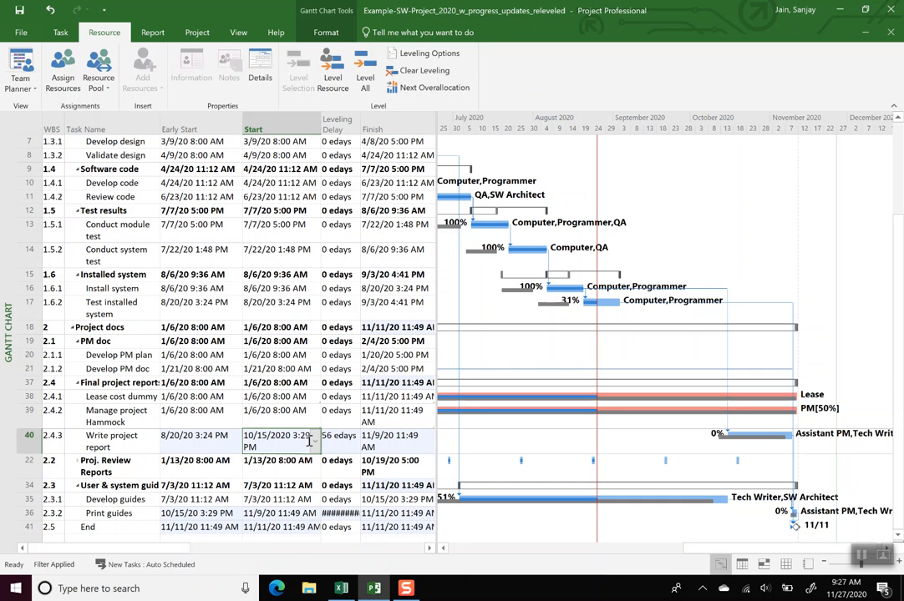
click(393, 442)
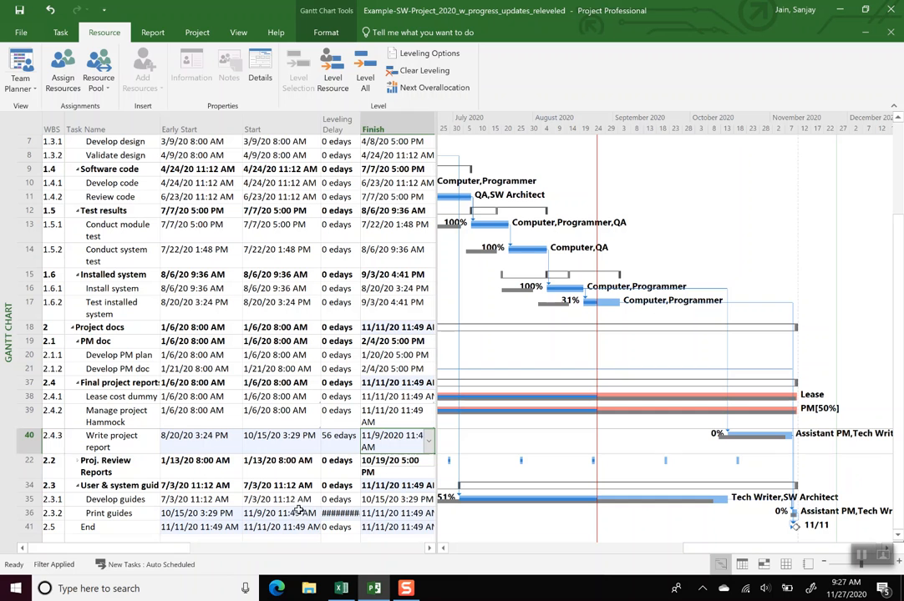
Check the leveled start and finish dates of Write project report and Print guides, and the finish date of the End milestone.
click(252, 434)
click(392, 436)
click(281, 514)
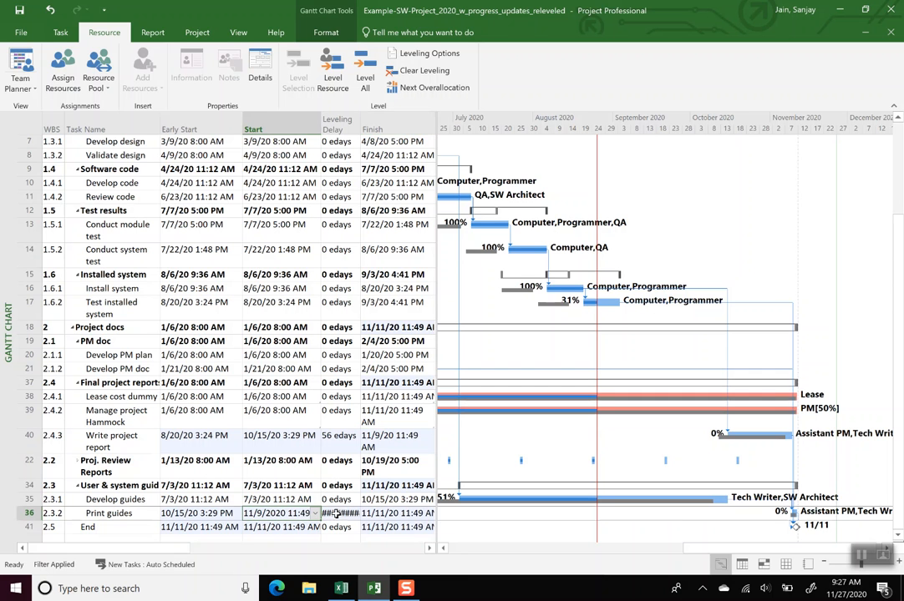
click(377, 514)
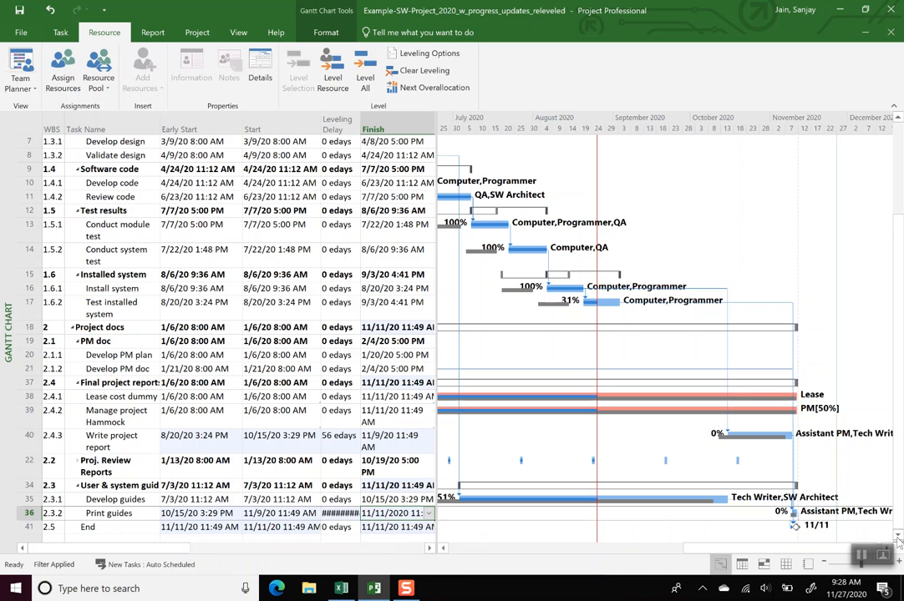
scroll(826, 507, down, 1)
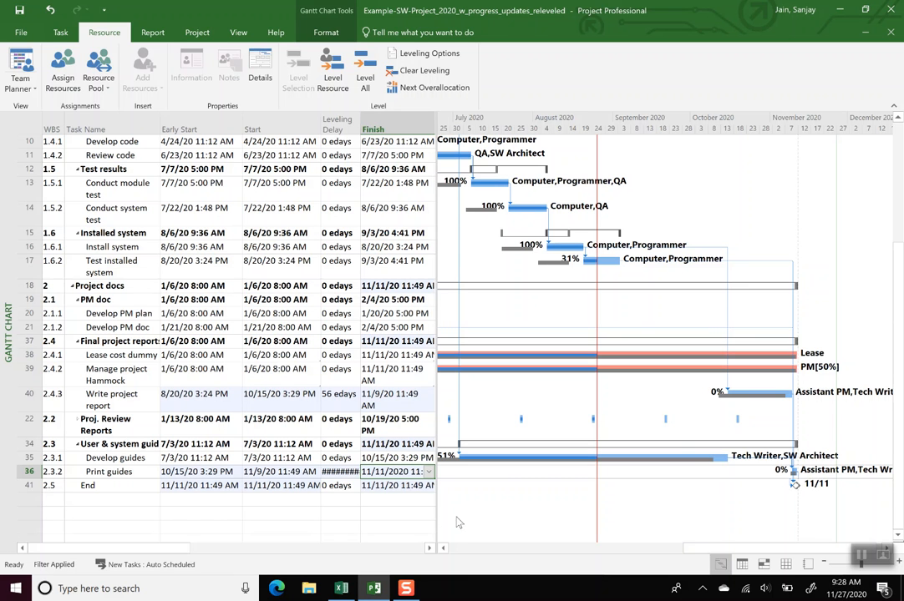
click(400, 485)
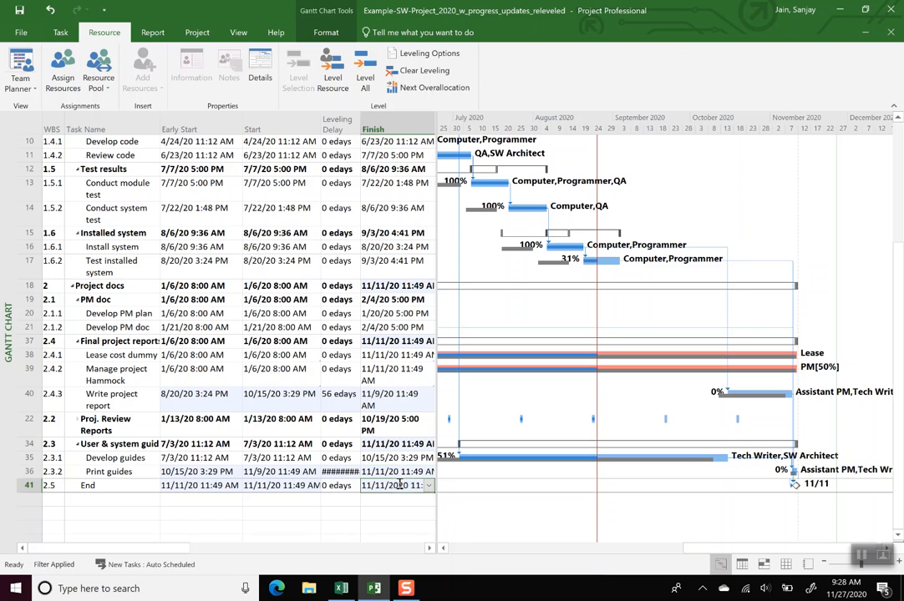
Look through the remaining table columns on the End row for a baseline finish date.
key(Right)
key(Right)
key(Right)
key(Right)
key(Right)
key(Right)
key(Left)
key(Left)
key(Left)
key(Left)
key(Left)
key(Left)
key(Left)
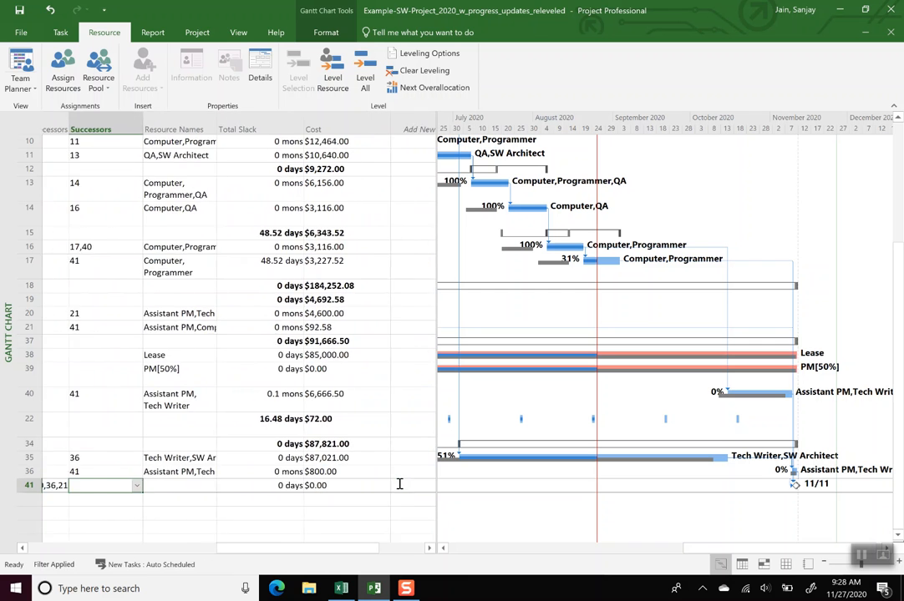
key(Left)
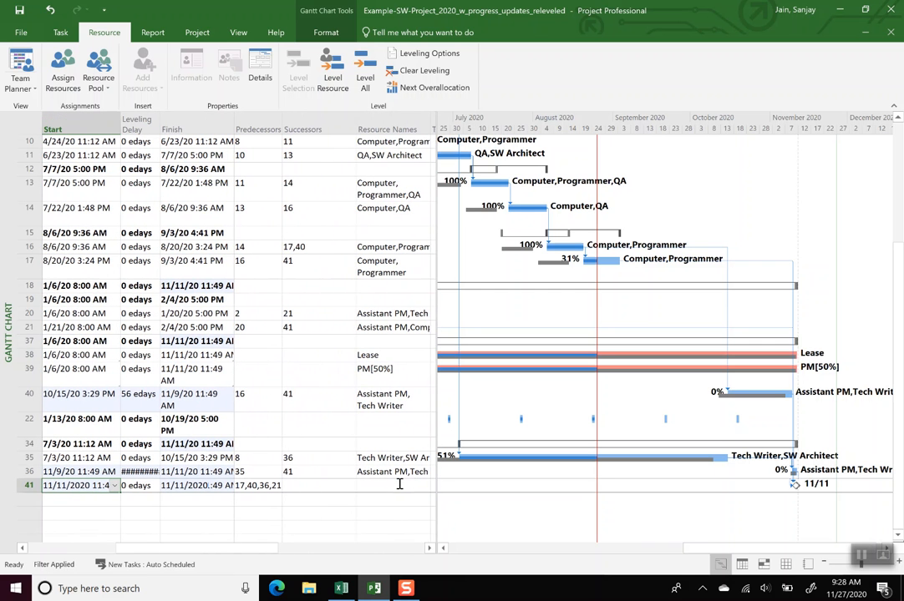
click(251, 129)
right_click(250, 130)
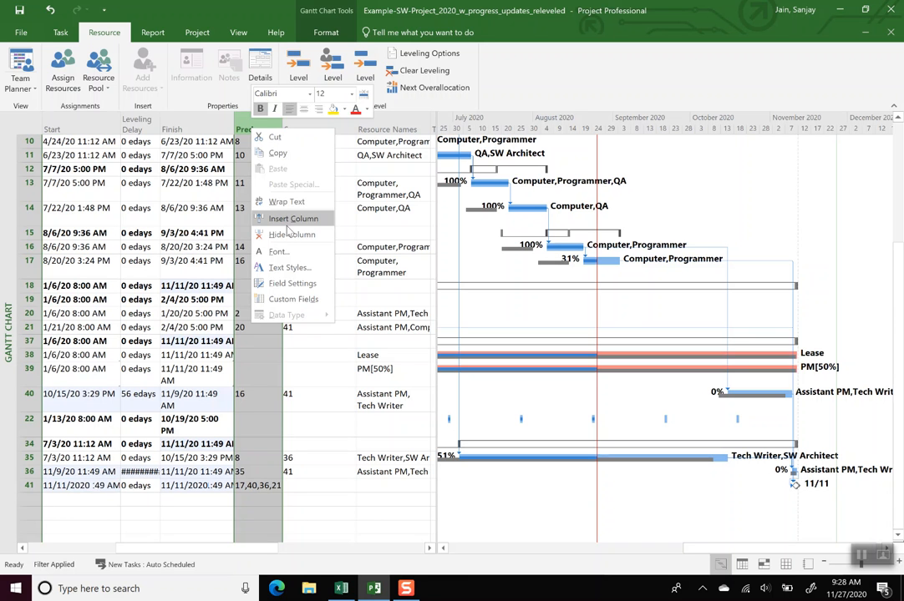
click(288, 221)
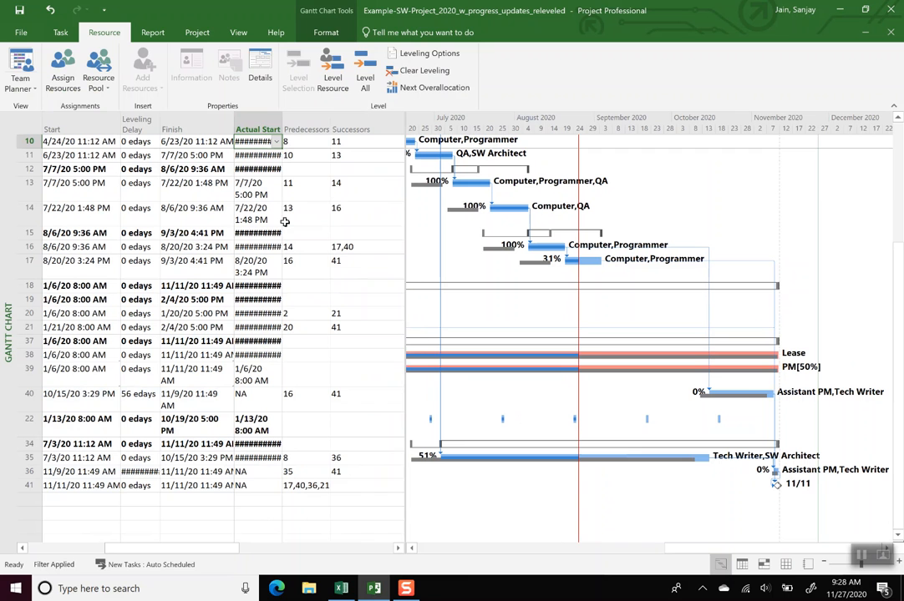
right_click(258, 127)
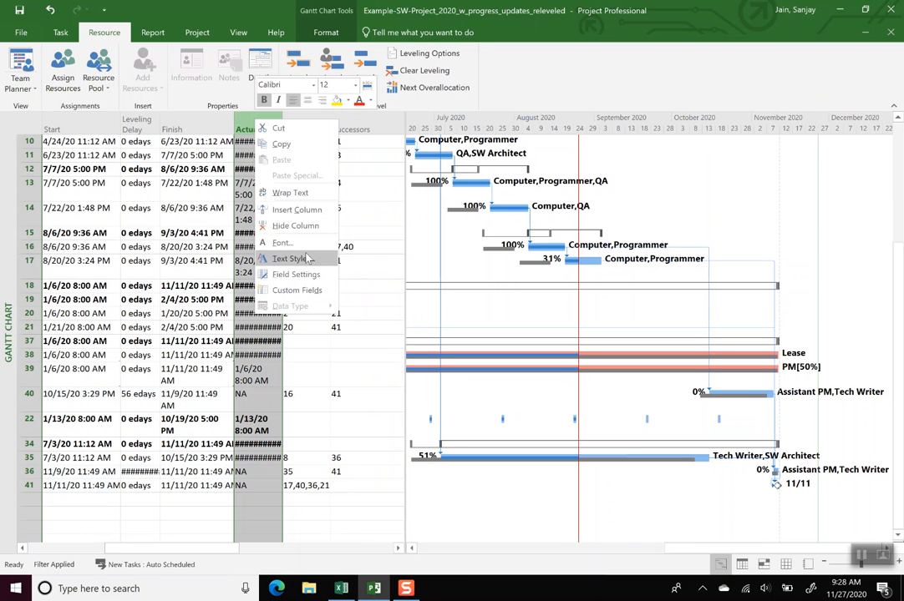
click(294, 225)
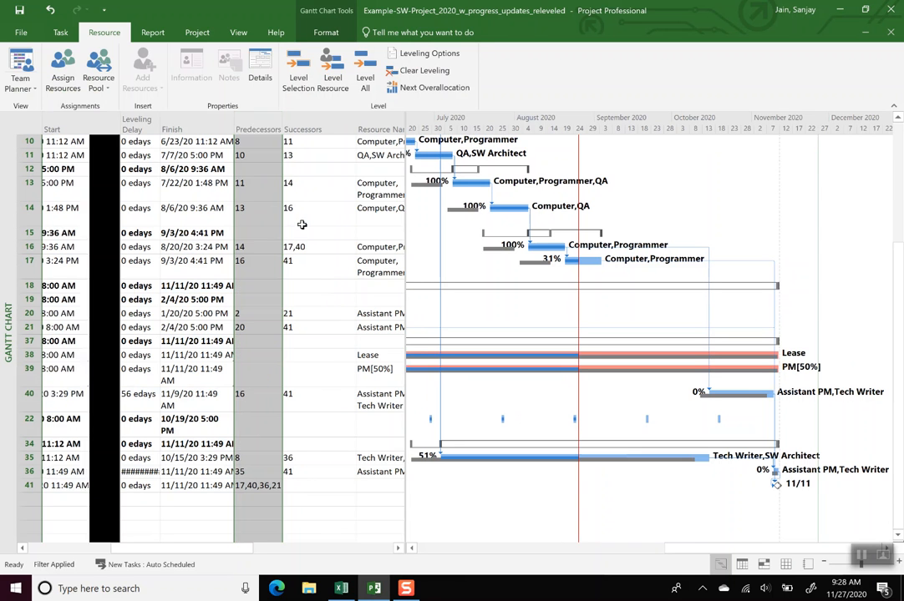
Insert a Baseline Finish column before Predecessors and widen it so the full dates fit.
right_click(250, 121)
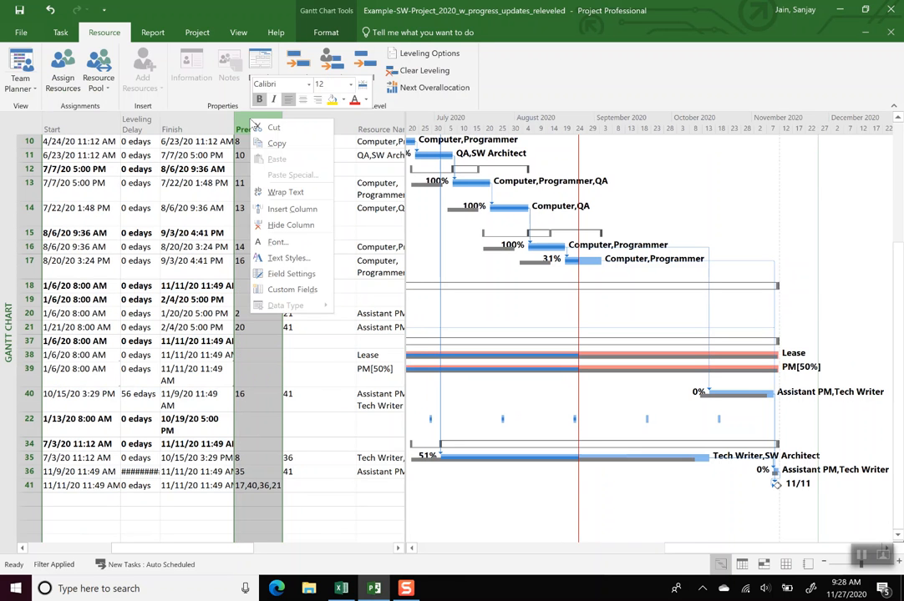
click(288, 210)
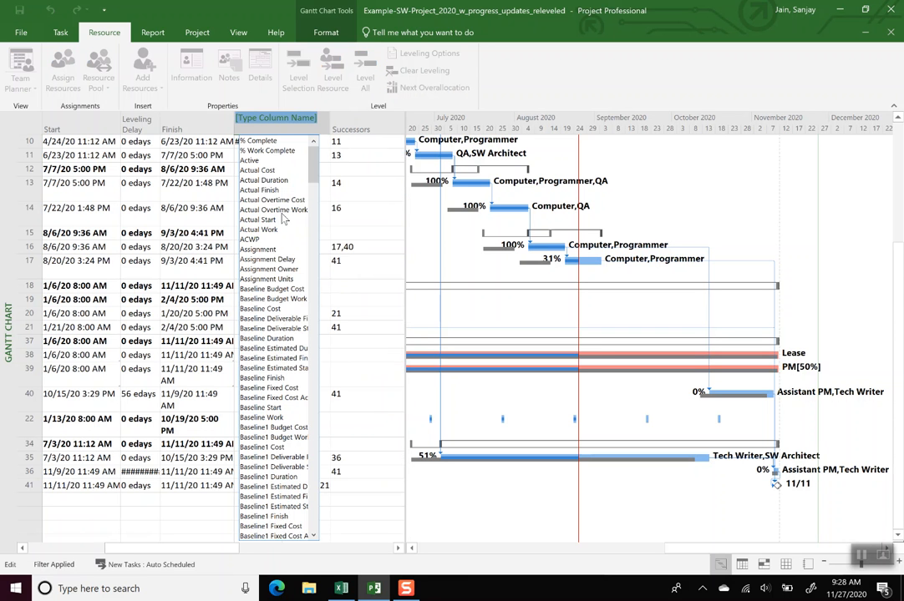
text(baseline Budget Cost)
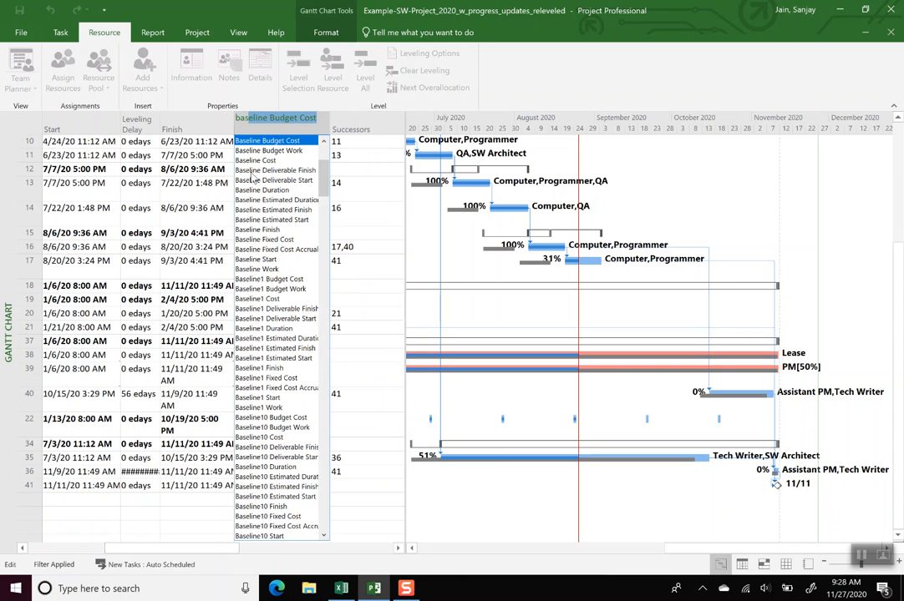
click(271, 229)
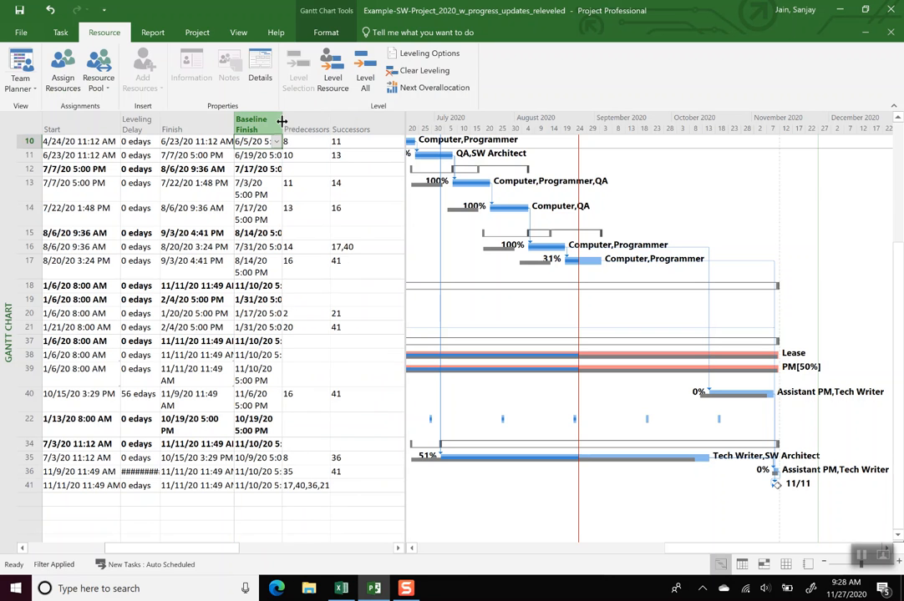
drag(283, 122, 303, 121)
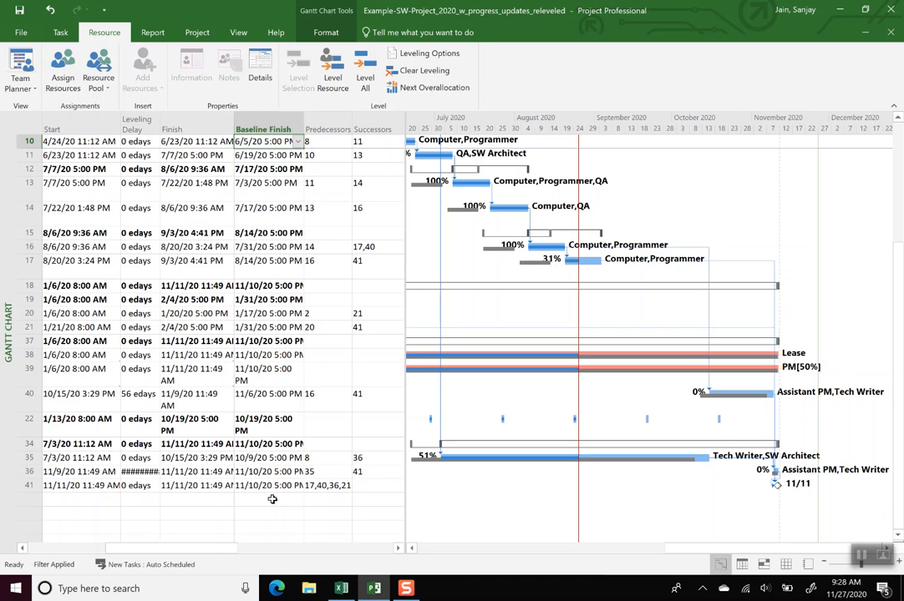
Compare the End milestone's Finish with its Baseline Finish, and return to the task name columns.
click(196, 486)
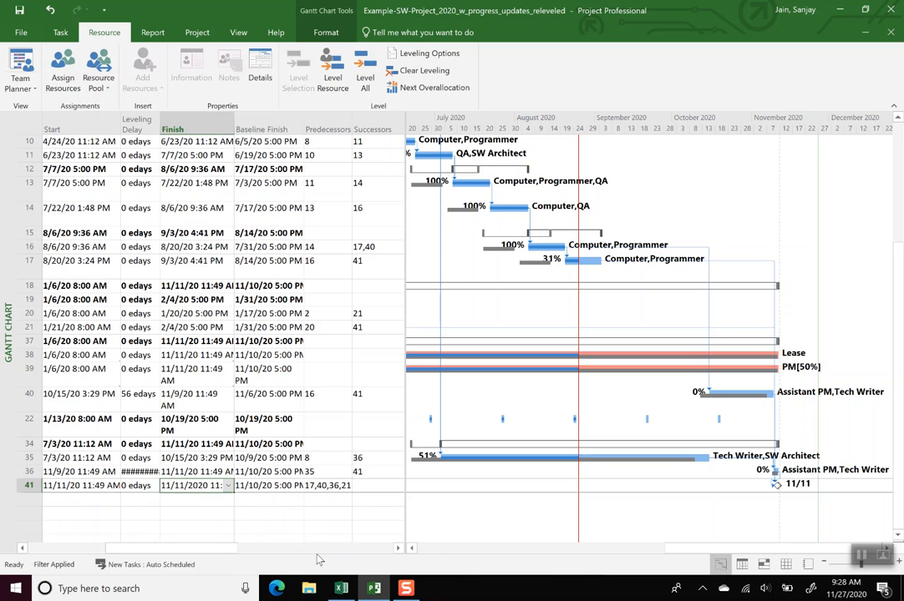
click(23, 550)
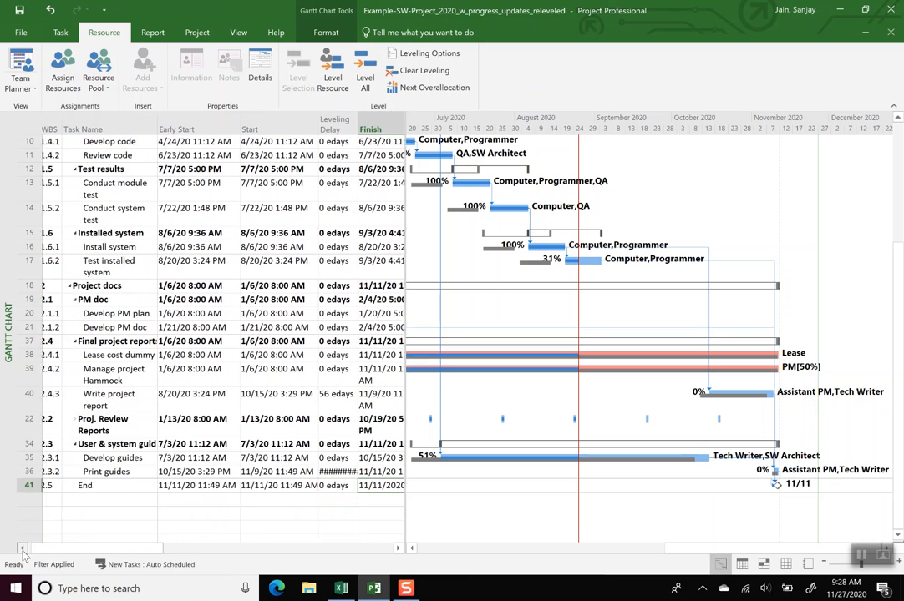
click(23, 550)
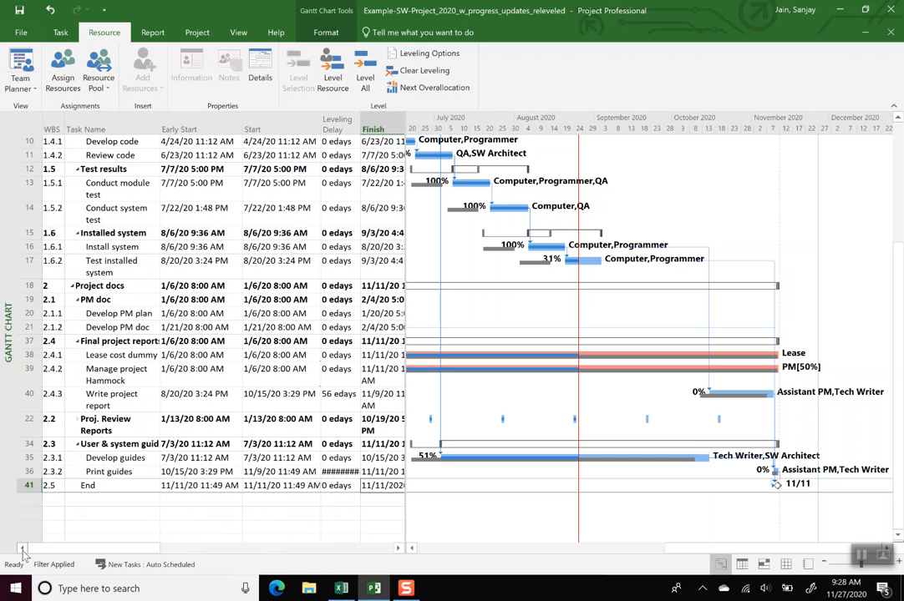